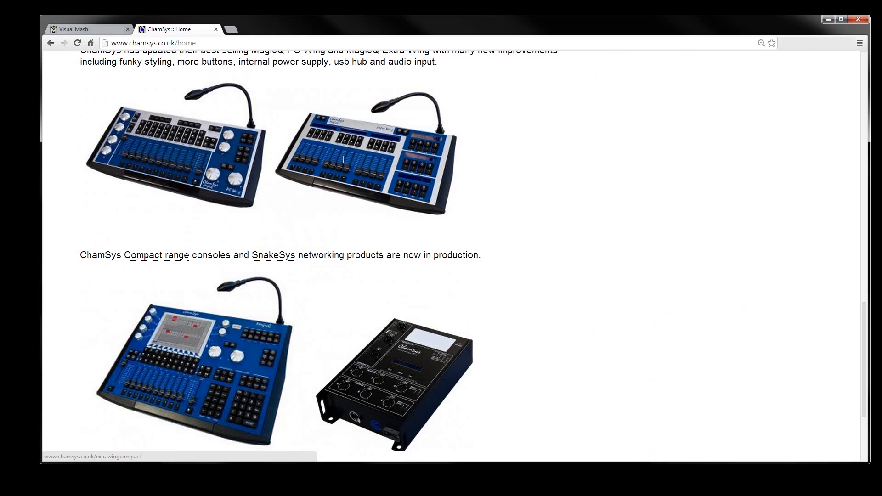
Follow the Windows MagicQ 1.6.0.6 download link on the ChamSys download page, and minimise the browser.
click(479, 87)
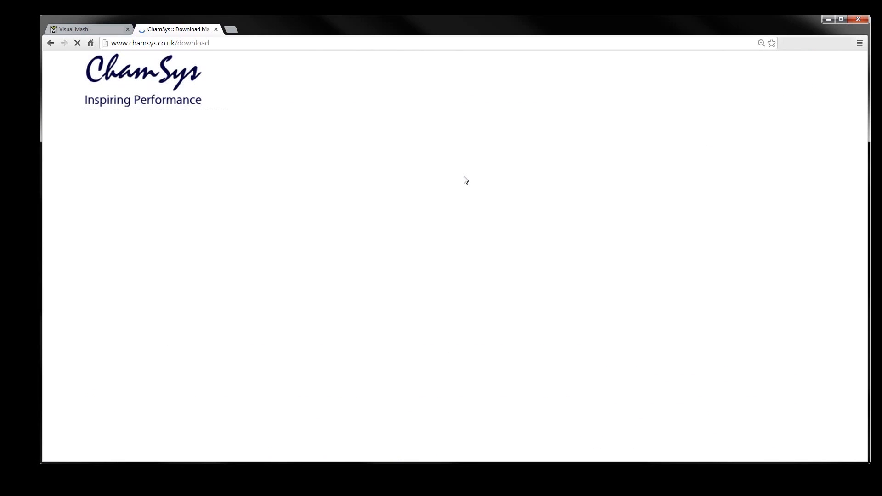
scroll(464, 178, down, 5)
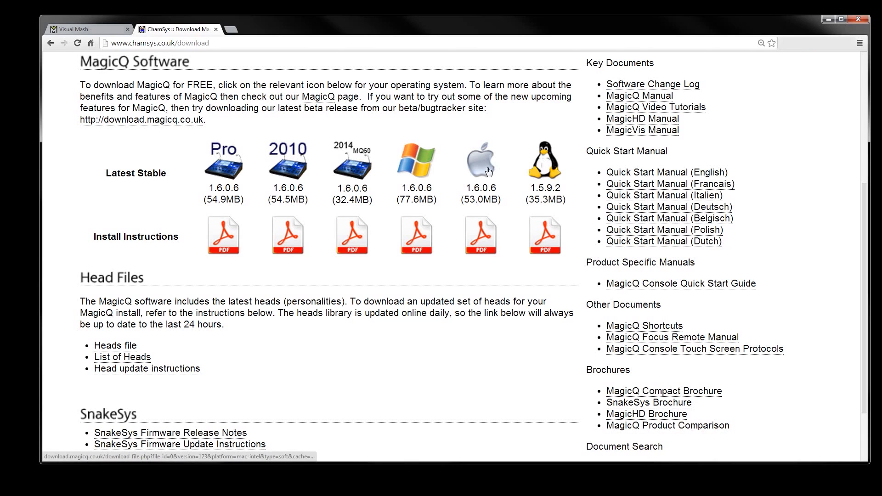
click(416, 173)
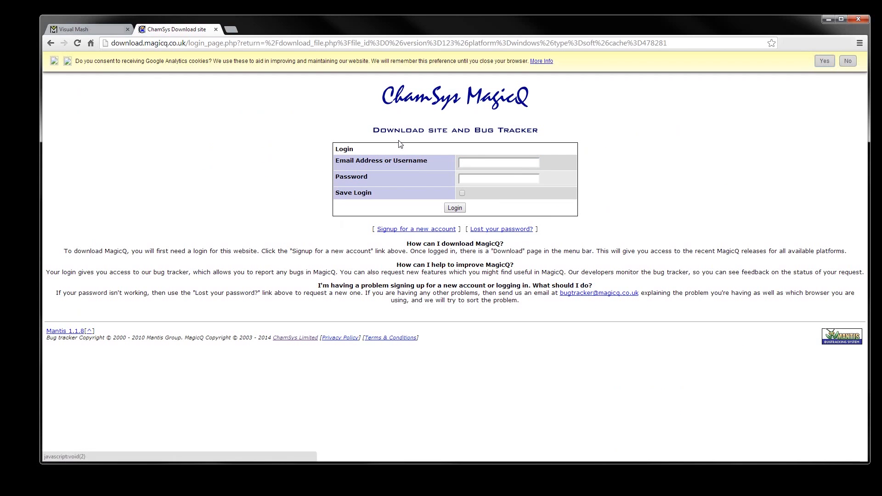
click(827, 21)
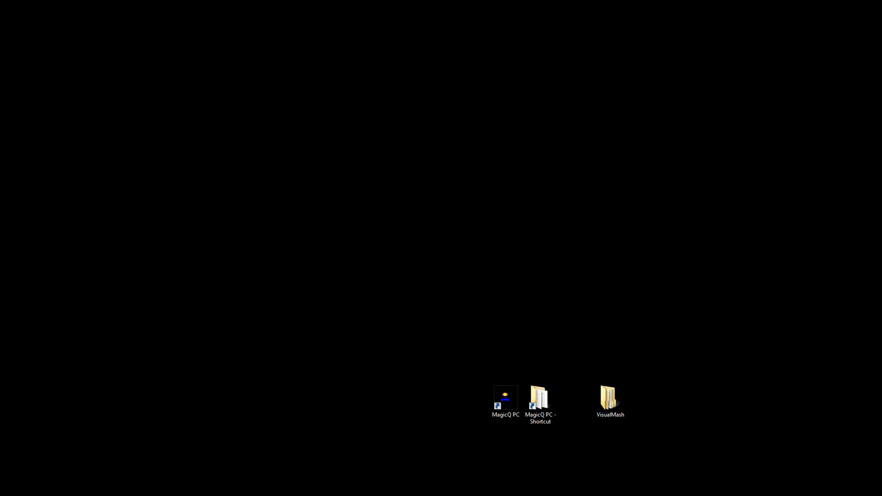
Open the MagicQ PC program folder in Windows Explorer, show its full path, and keep it as a small window.
double_click(536, 405)
drag(623, 23, 184, 0)
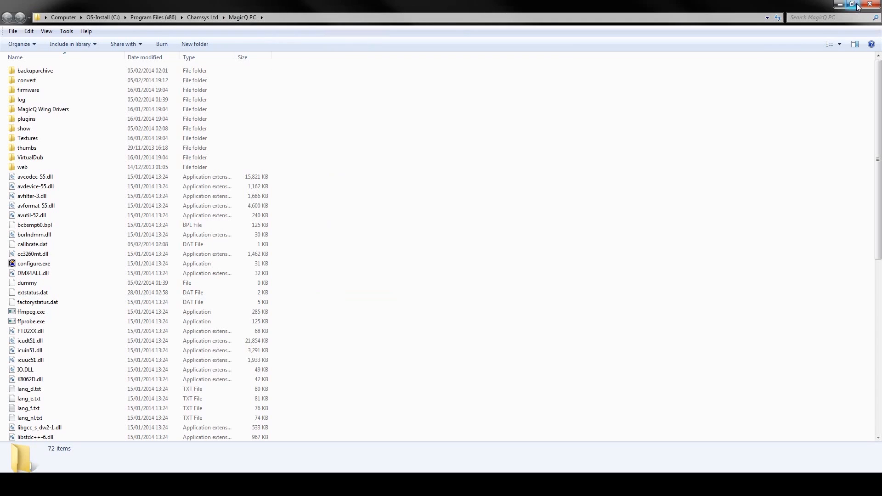
click(301, 17)
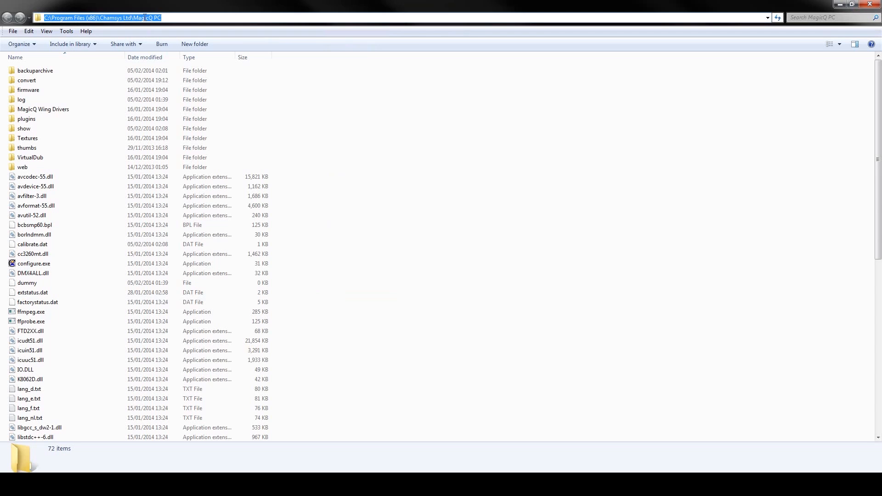
click(852, 5)
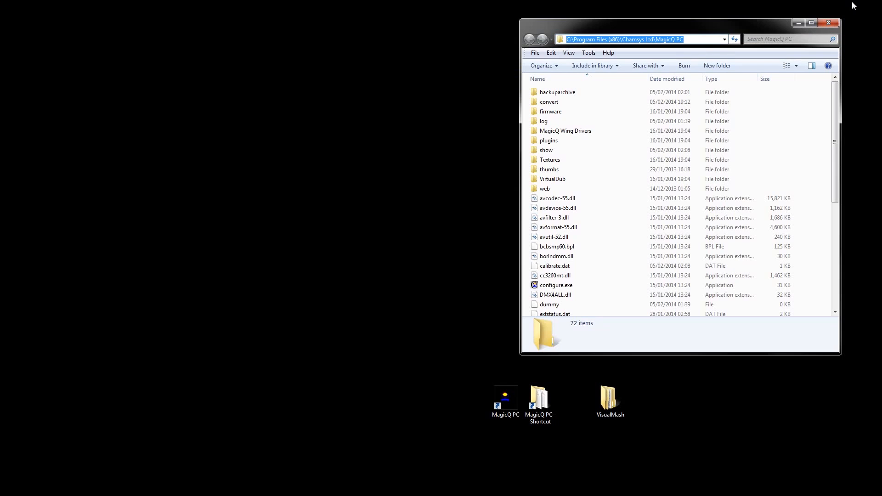
drag(673, 29, 227, 35)
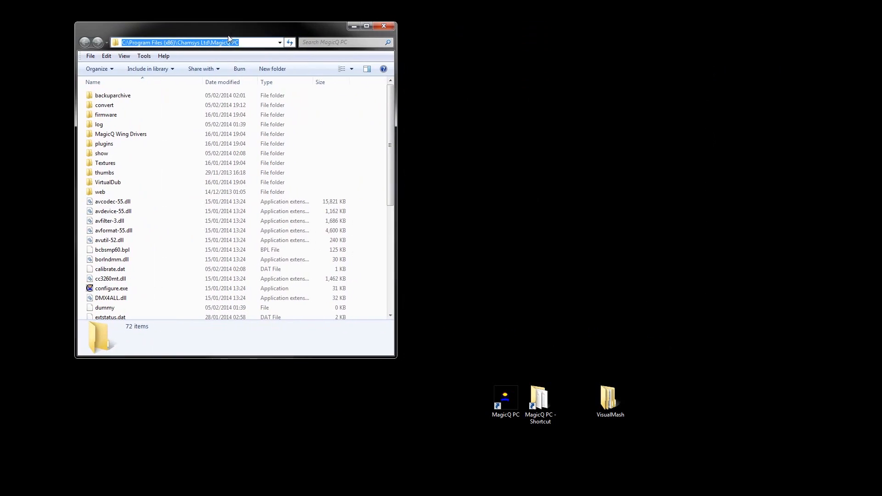
Open the convert folder and place the VisualMash folder in a second window beside it.
click(105, 105)
double_click(104, 107)
drag(164, 23, 113, 24)
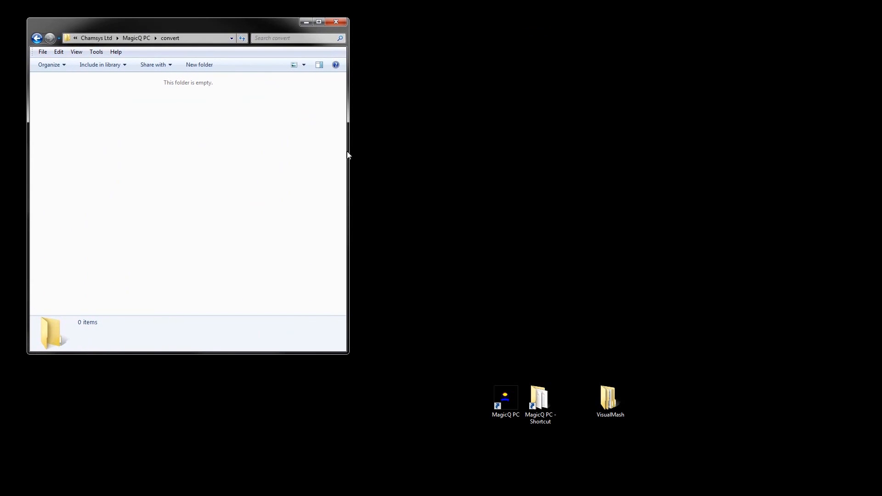
click(608, 401)
double_click(611, 392)
drag(214, 37, 651, 34)
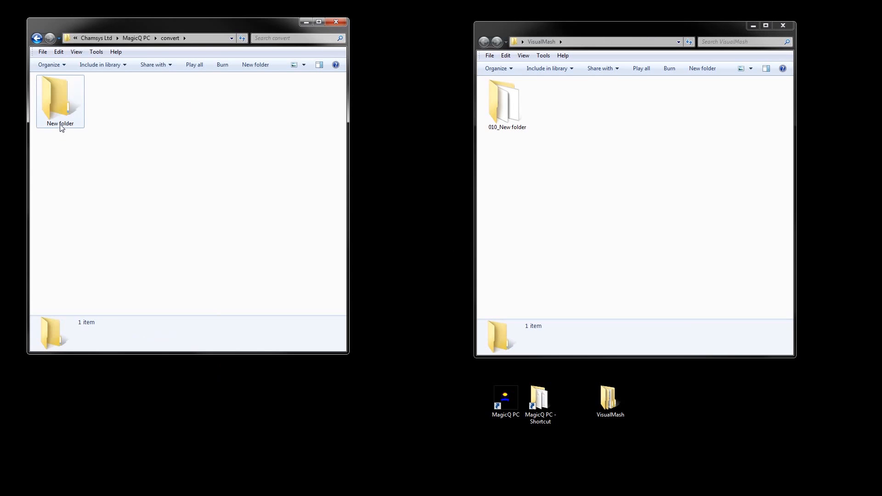
Rename the new folder inside convert as 010_New folder.
click(61, 124)
click(49, 125)
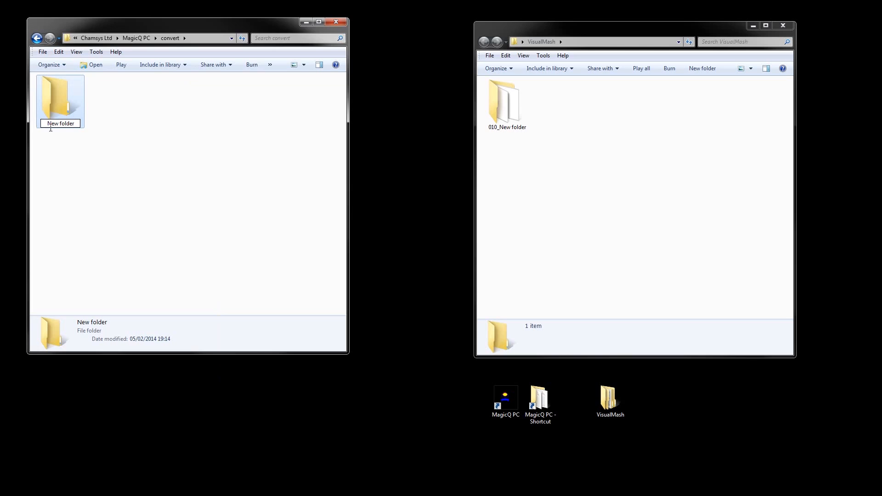
text(010_)
text(_)
click(61, 148)
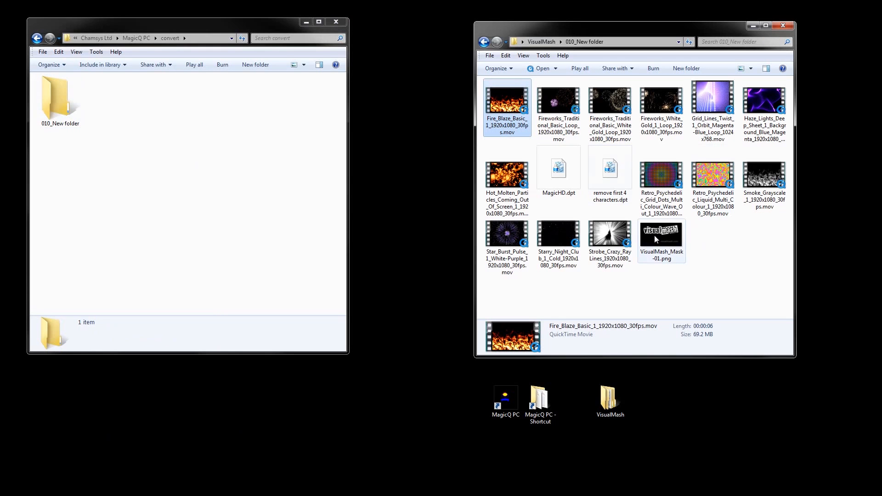
Copy all the files from VisualMash's 010_New folder into the 010_New folder inside convert.
shift+click(657, 235)
drag(525, 222, 59, 100)
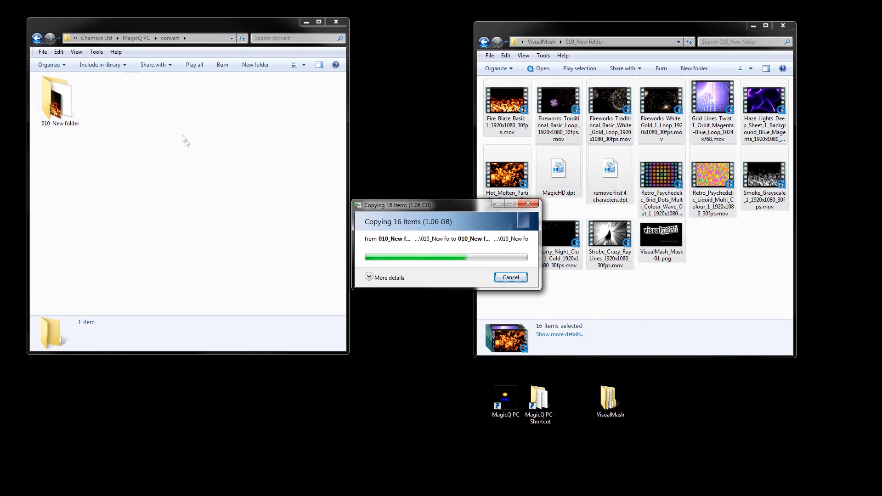
click(673, 272)
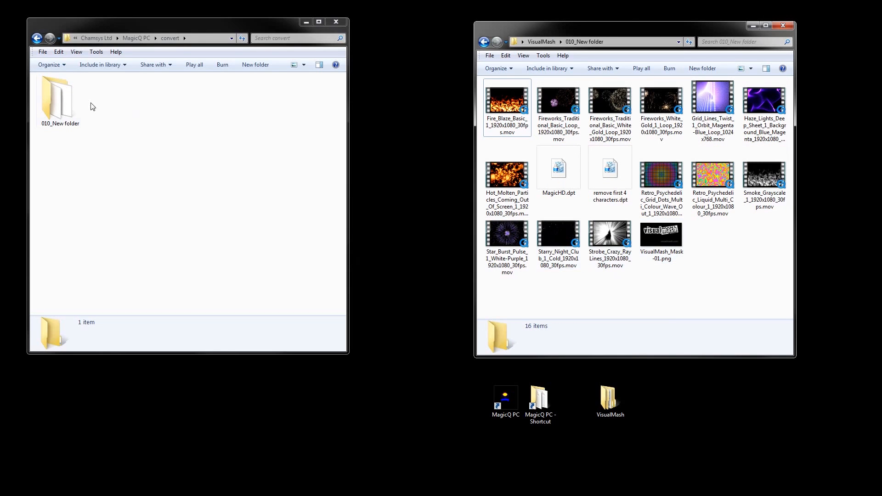
Batch-rename all the copied media files with three-digit number prefixes using the MagicHD.dpt droplet, leaving out both .dpt files.
double_click(70, 107)
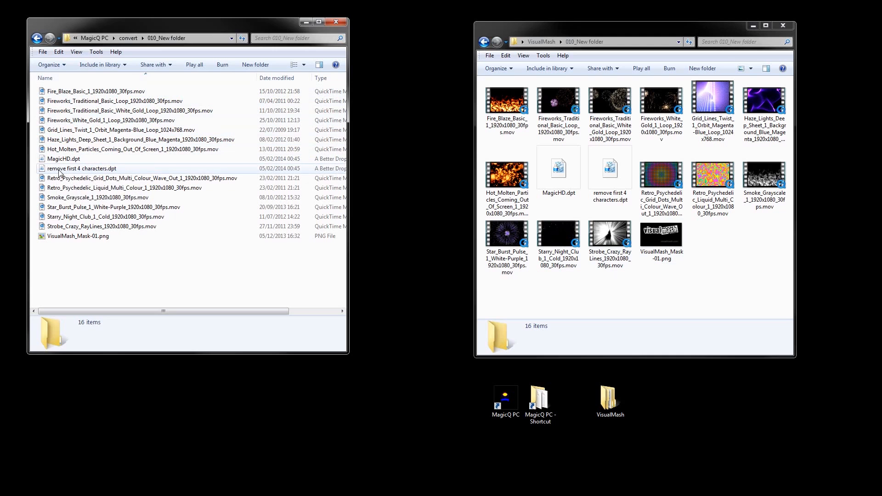
click(64, 149)
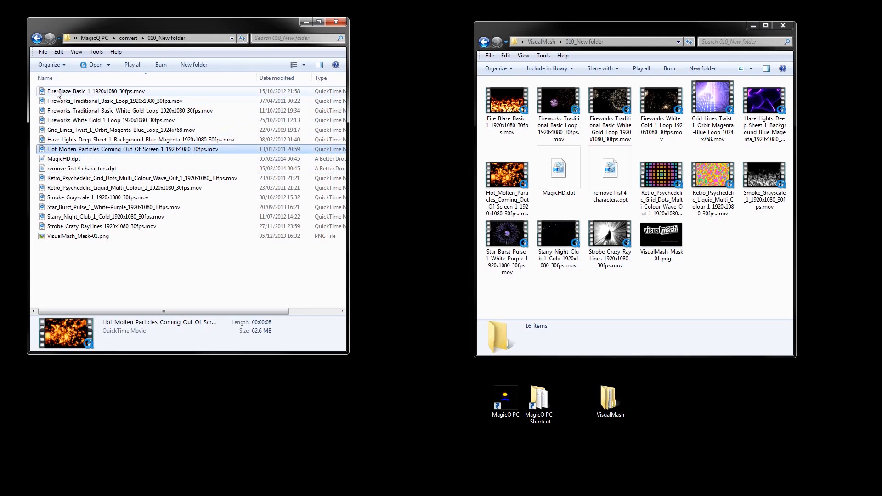
key(ctrl+a)
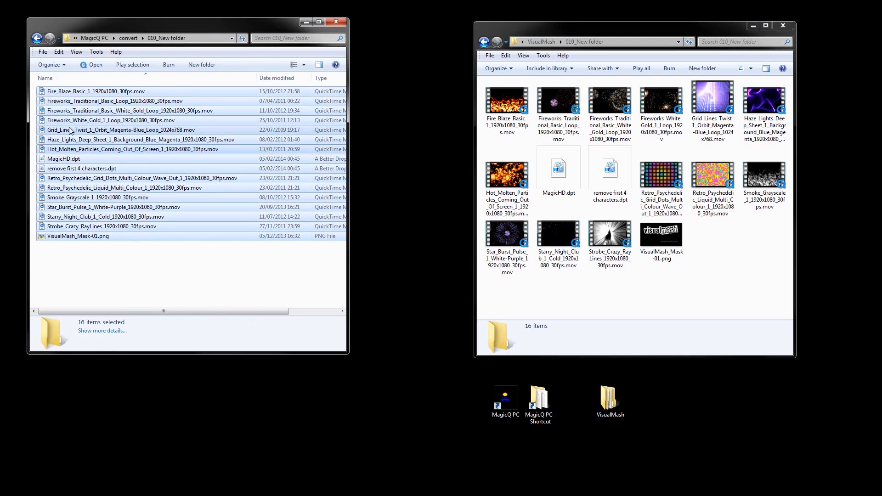
ctrl+click(64, 160)
ctrl+click(66, 168)
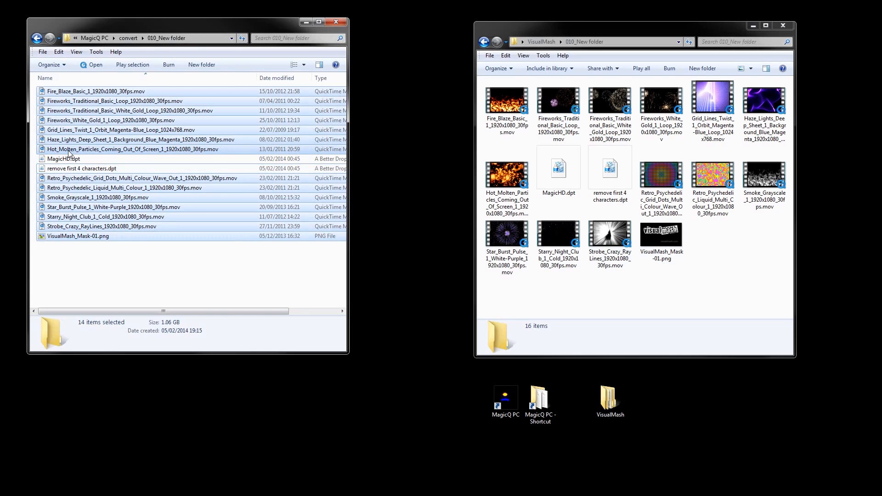
drag(68, 152, 69, 159)
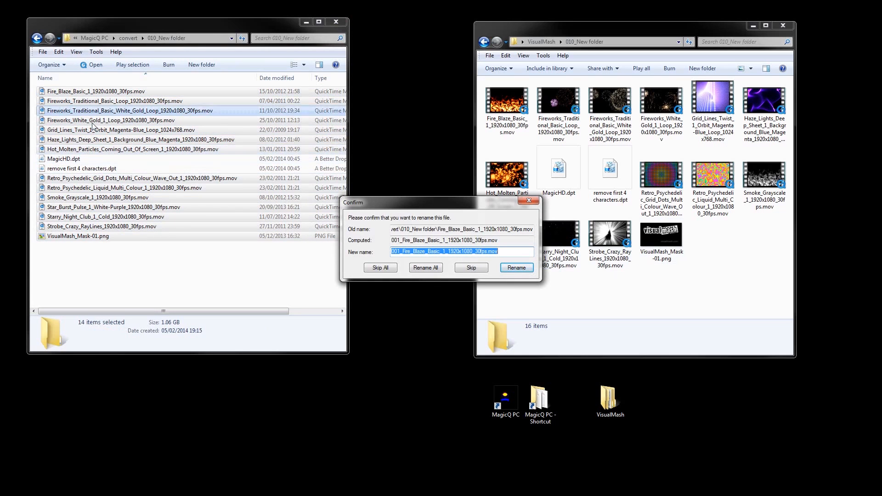
click(412, 271)
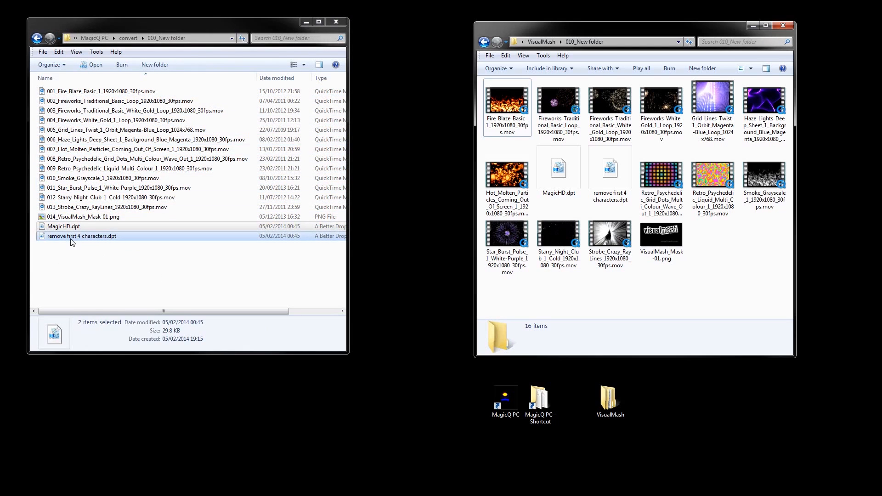
Delete MagicHD.dpt and remove first 4 characters.dpt from the 010_New folder in convert, and close both folder windows.
drag(66, 247, 61, 225)
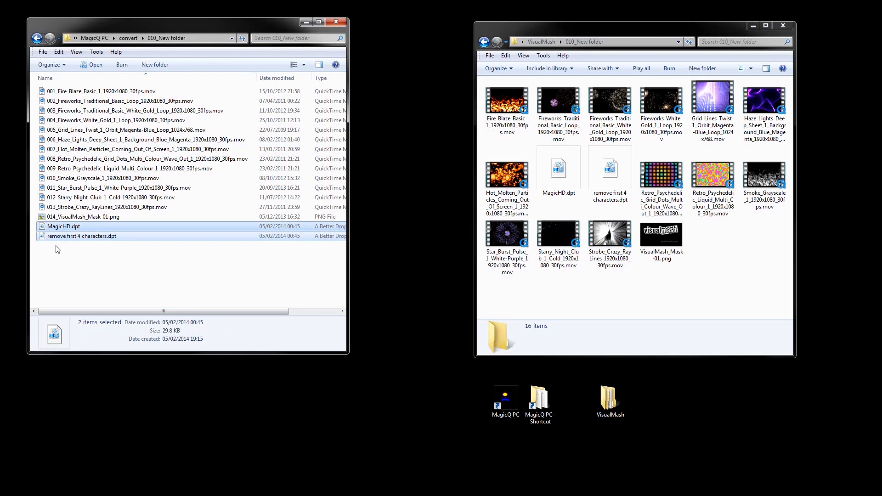
key(Delete)
click(478, 251)
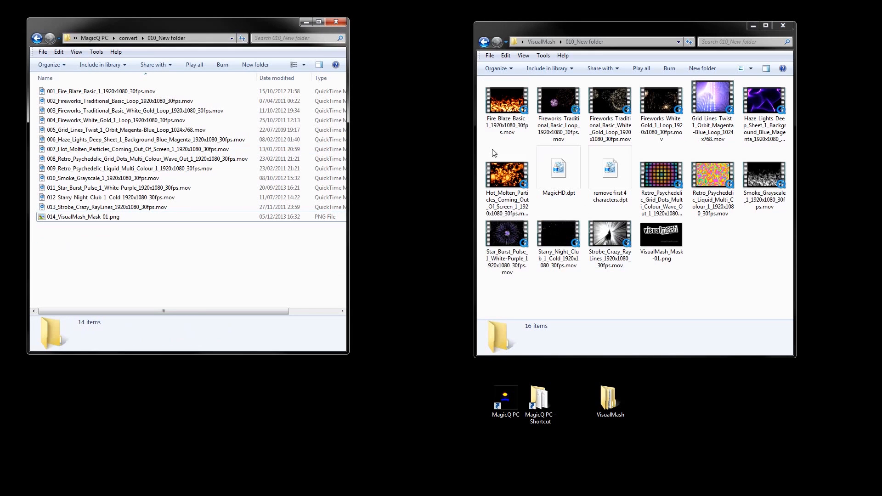
click(783, 26)
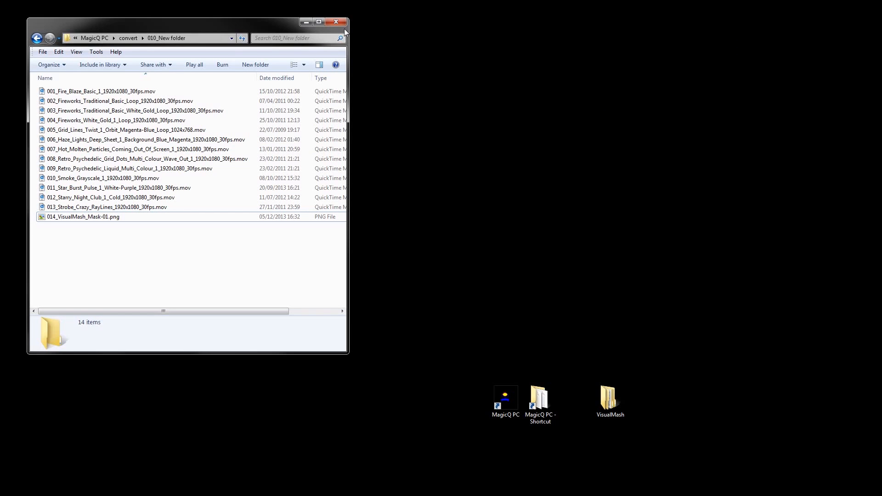
click(344, 21)
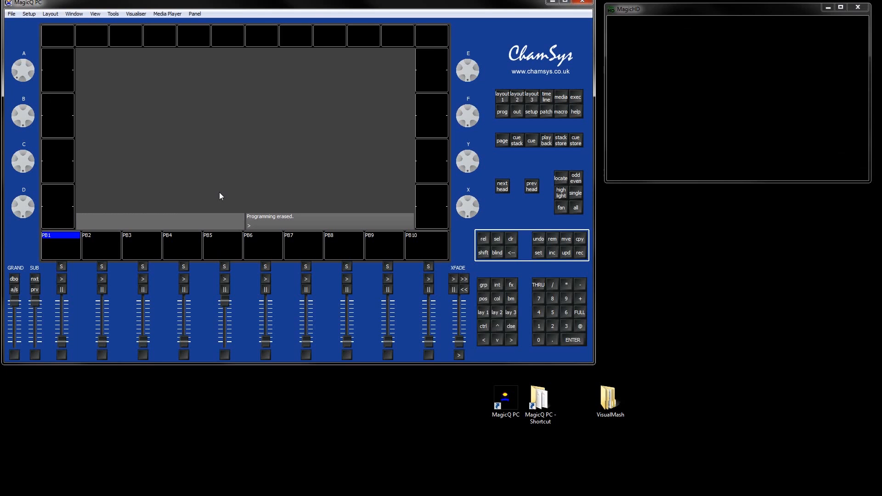
In MagicQ PC, enter the test word "hello" on the command line and erase it.
click(169, 13)
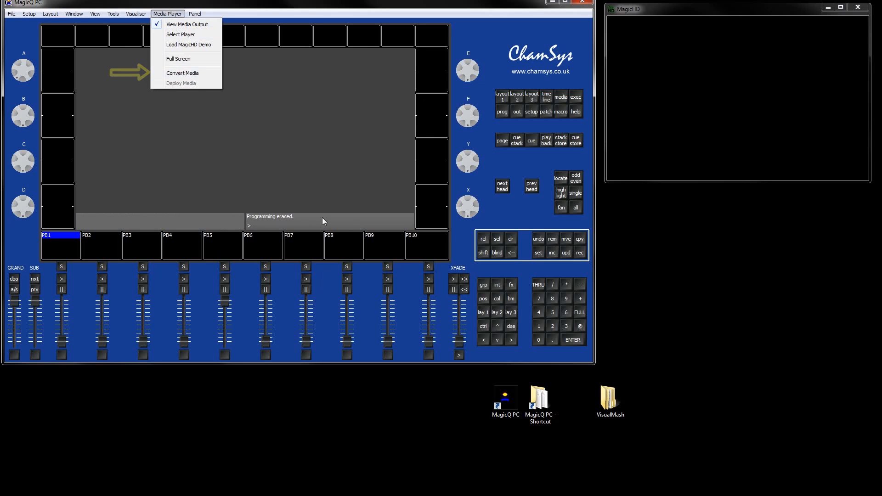
click(263, 226)
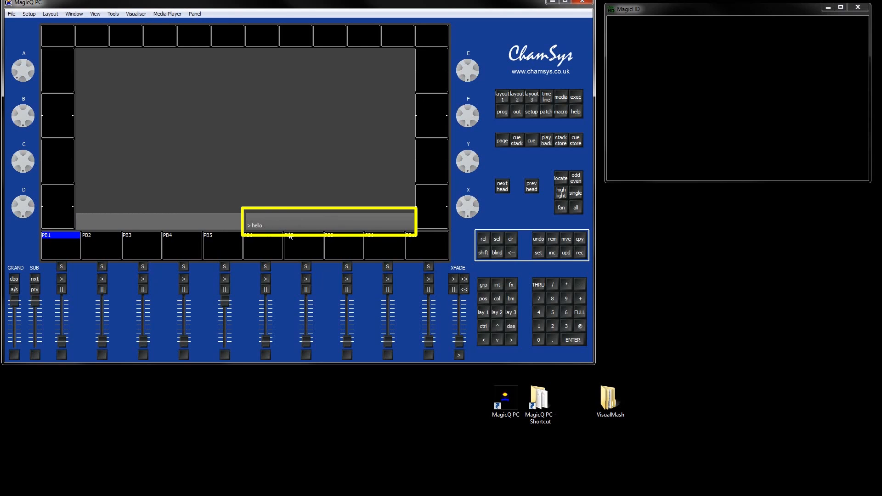
key(BackSpace)
key(BackSpace)
key(BackSpace)
key(BackSpace)
key(BackSpace)
Load the MagicHD demo show and select the MagicHD media server in the Media window.
click(168, 14)
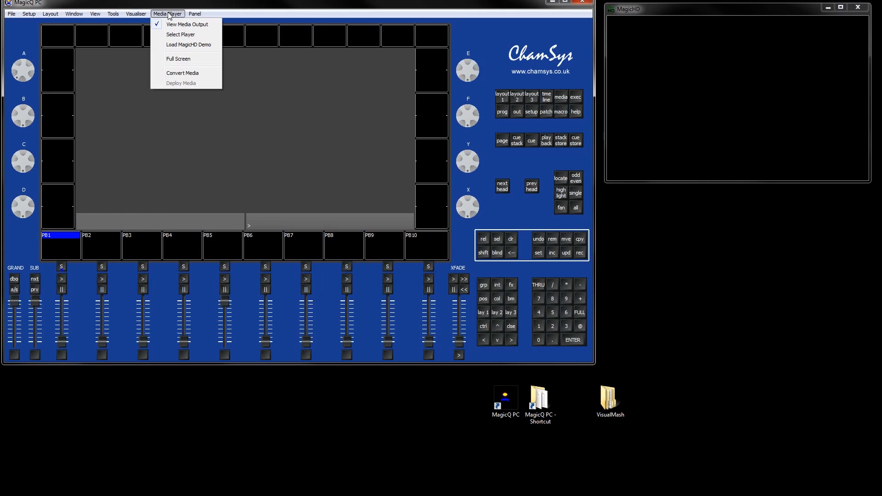
click(183, 45)
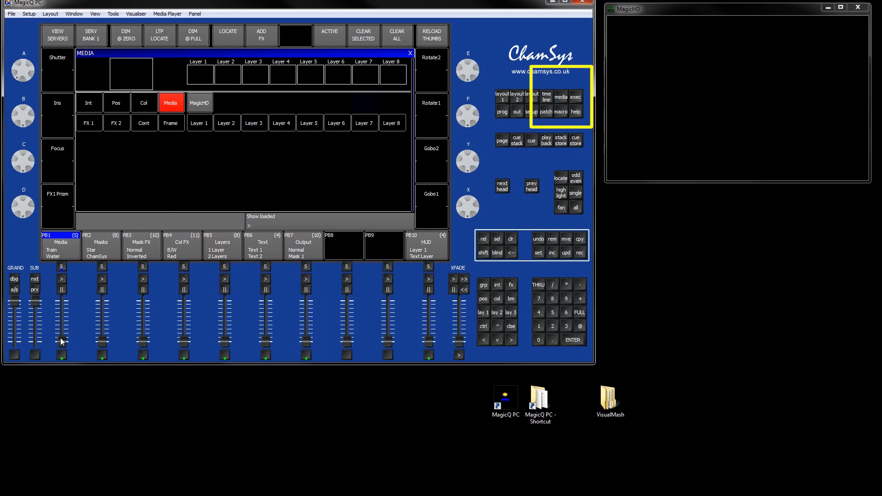
click(200, 106)
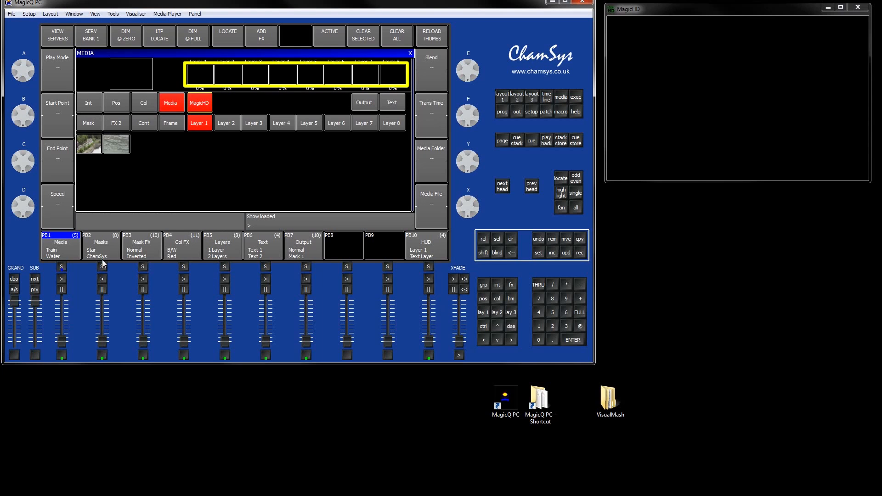
Raise the Media playback PB1 to full and step through its cues, ending on Flower.
drag(63, 341, 62, 301)
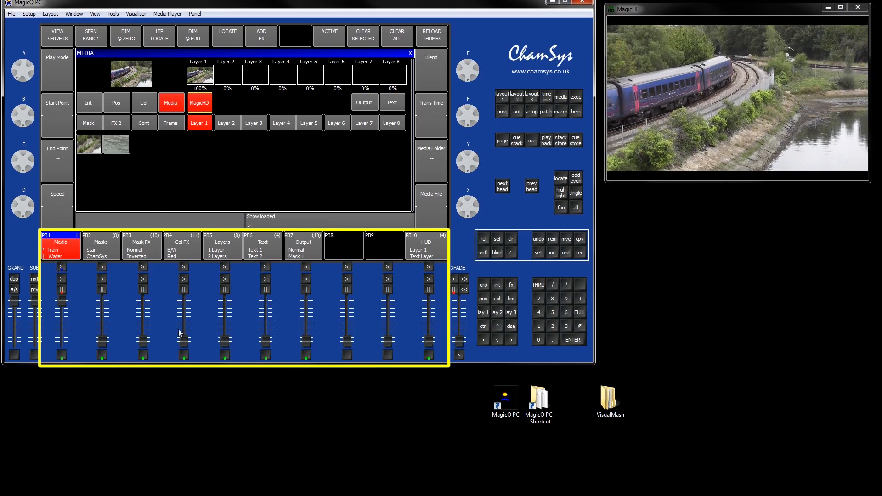
click(62, 280)
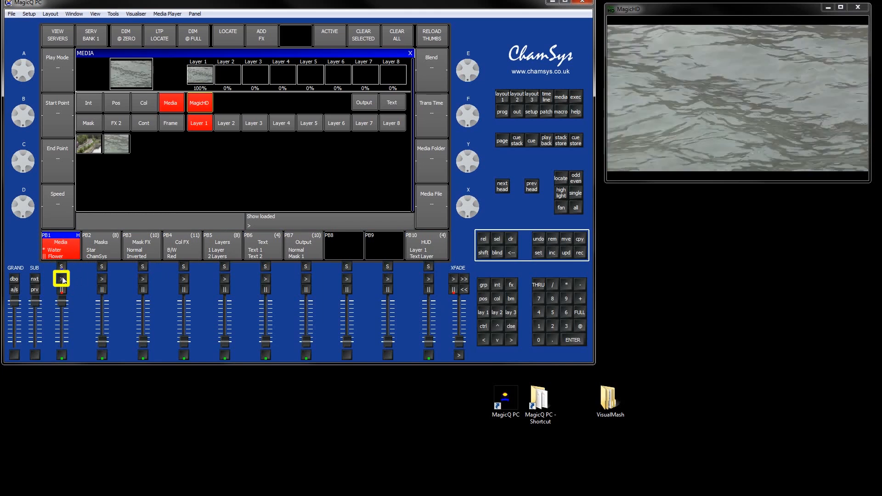
click(62, 278)
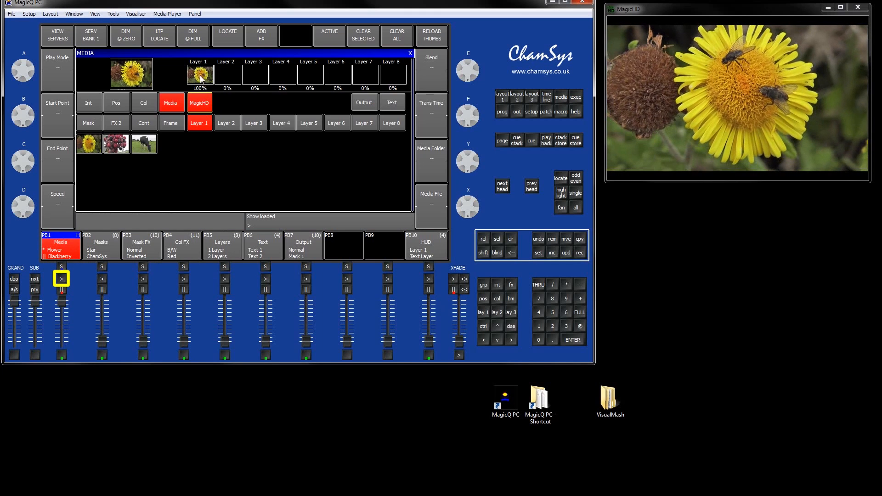
click(62, 279)
click(62, 279)
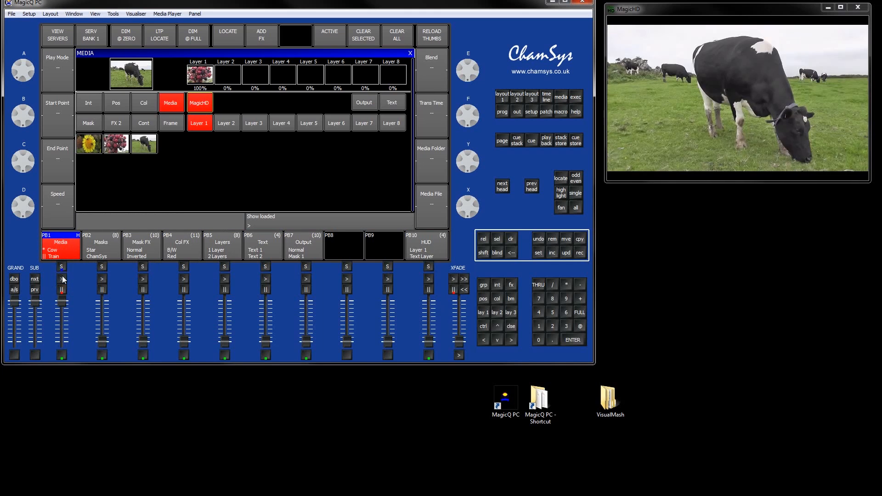
click(62, 279)
click(62, 278)
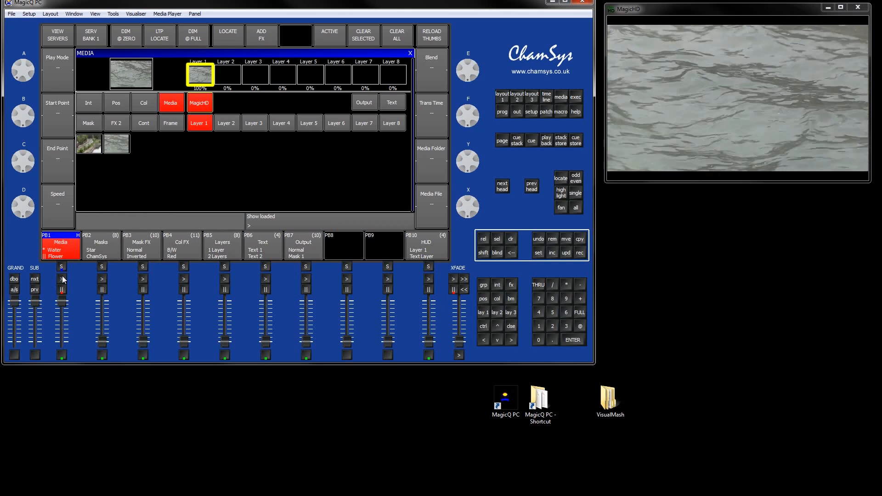
click(62, 279)
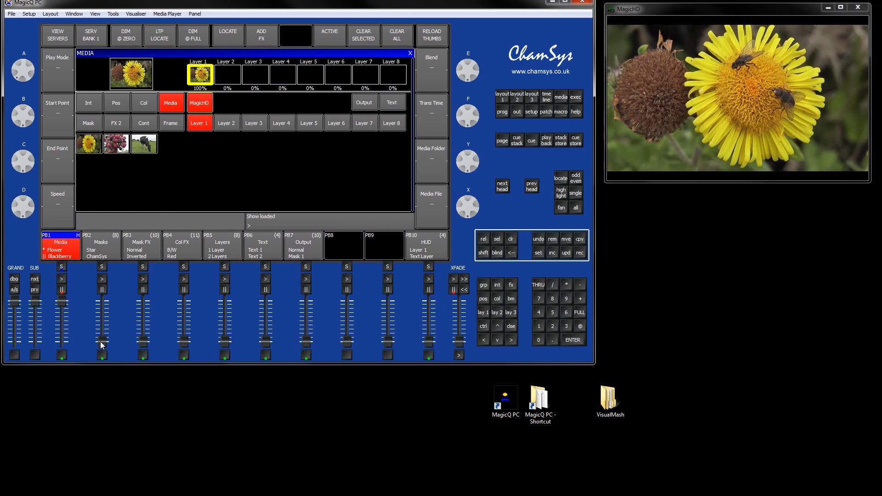
Raise the Masks playback PB2 to full over the media and step through its mask cues, ending on ChamSys.
drag(104, 342, 102, 304)
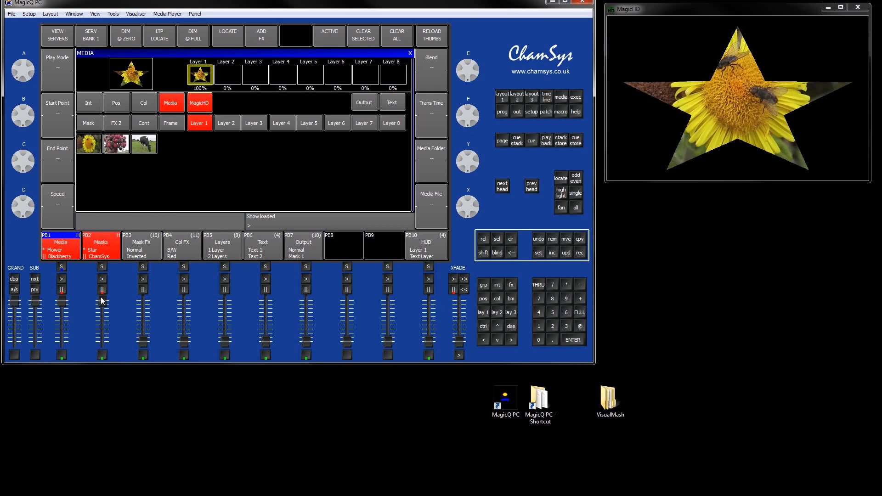
click(102, 279)
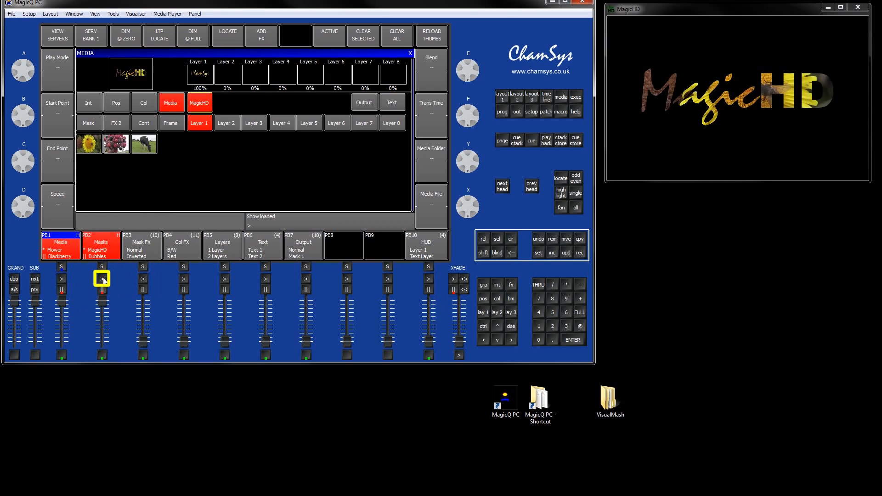
click(102, 279)
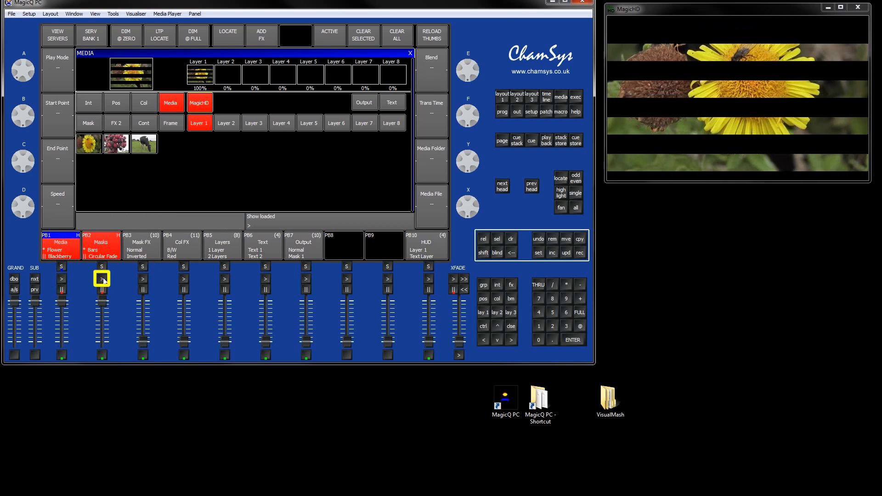
click(102, 279)
click(102, 279)
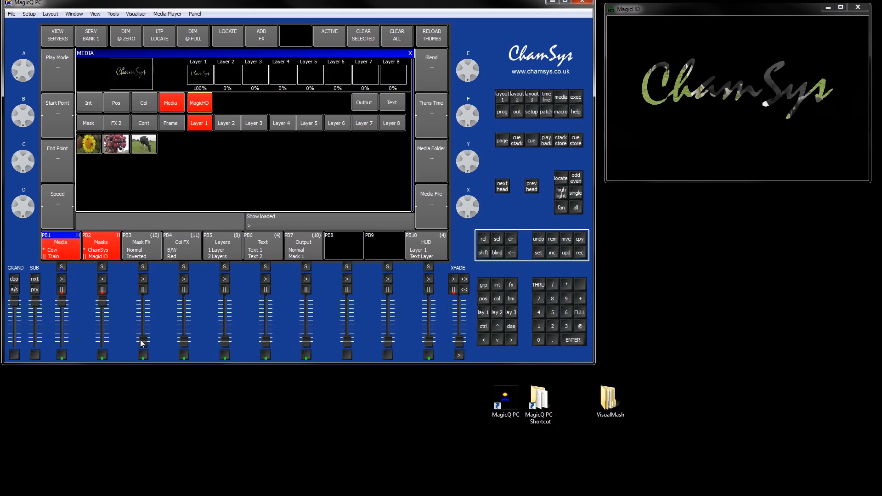
Raise the Mask FX playback PB3 to full and step through its effects from Inverted to Half Opaque.
drag(141, 341, 142, 290)
click(142, 279)
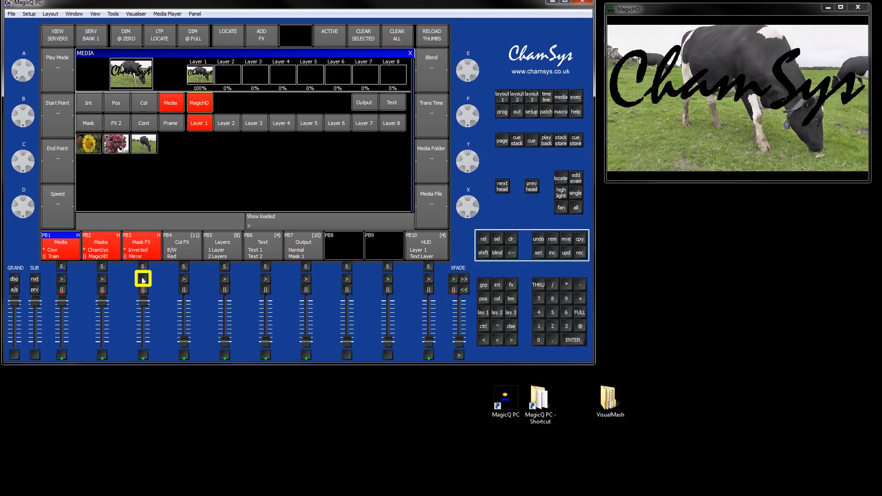
click(143, 279)
click(143, 279)
click(143, 278)
click(142, 279)
click(143, 278)
click(143, 279)
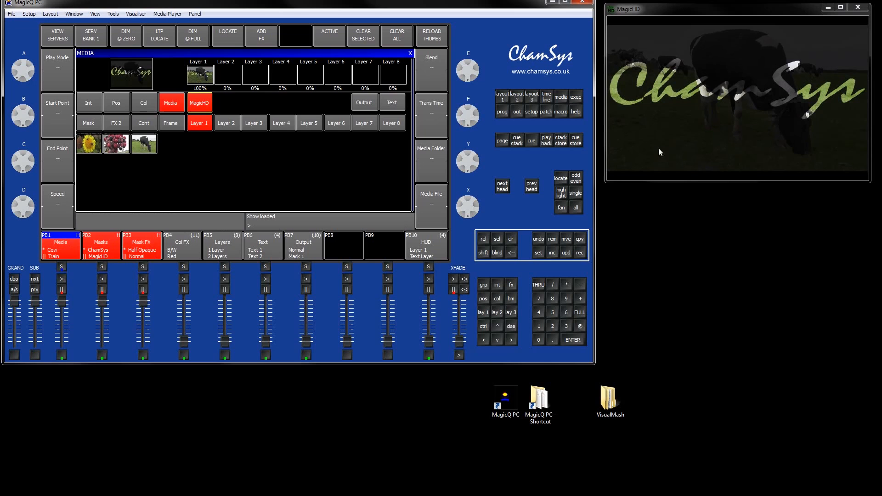
Run the Mask FX cues again from Inverted through Flip and Fill X & Y to Half Opaque, and lower PB3 and PB2 to zero.
click(143, 279)
click(143, 278)
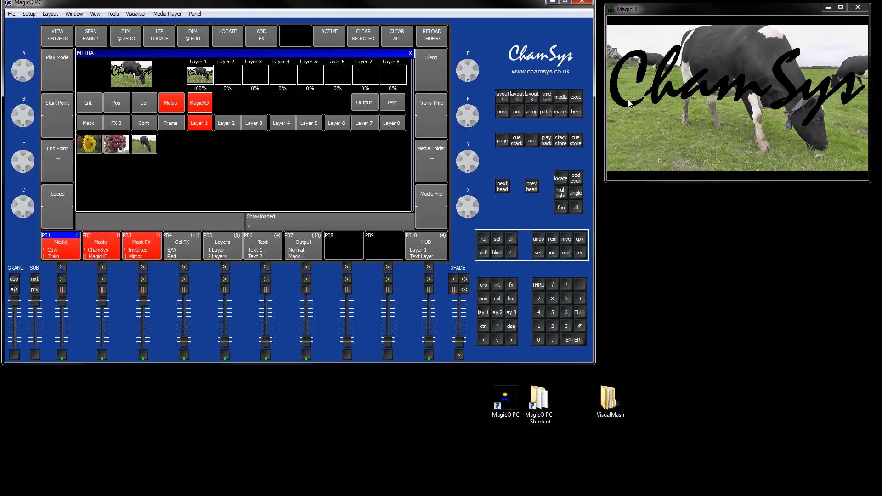
click(143, 279)
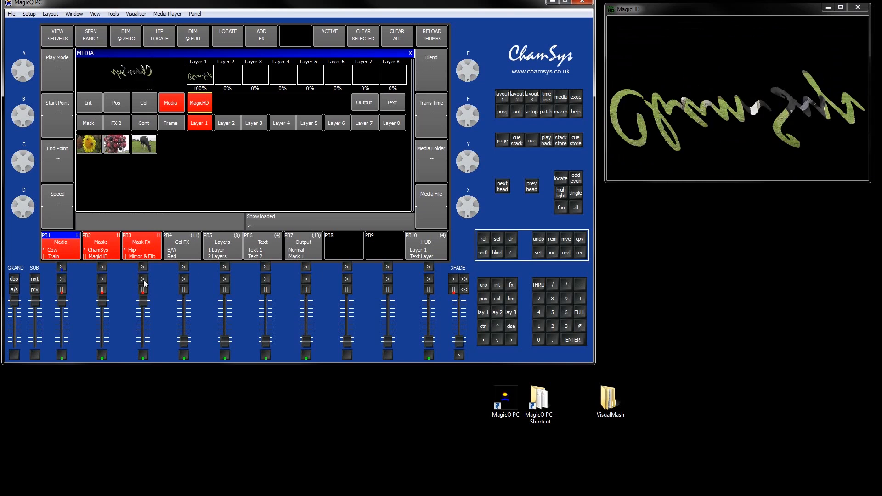
click(143, 278)
click(143, 279)
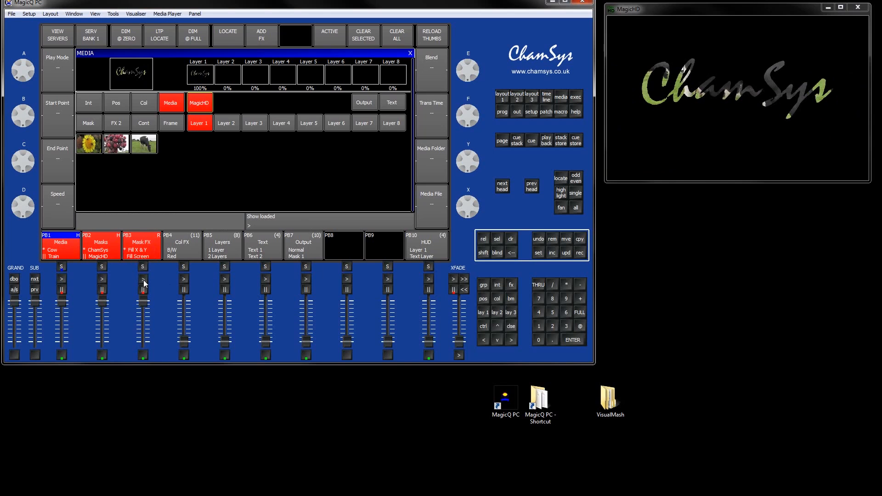
click(143, 279)
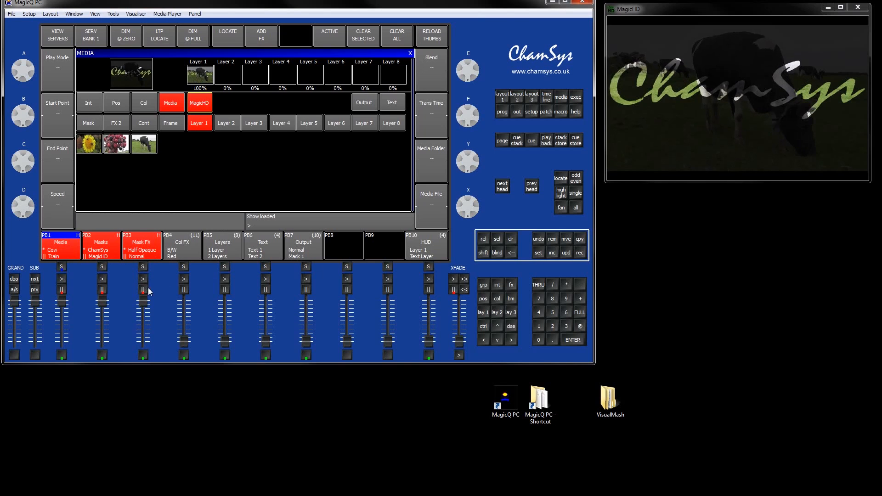
drag(144, 312, 143, 343)
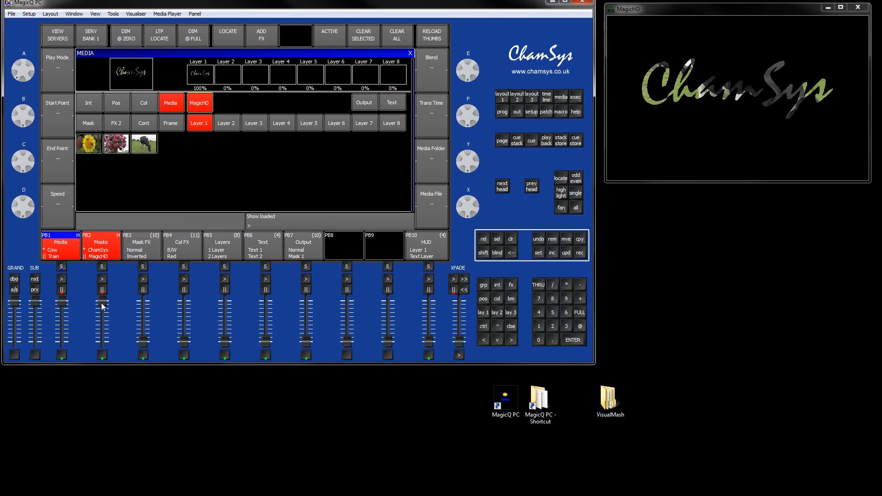
drag(102, 306, 102, 343)
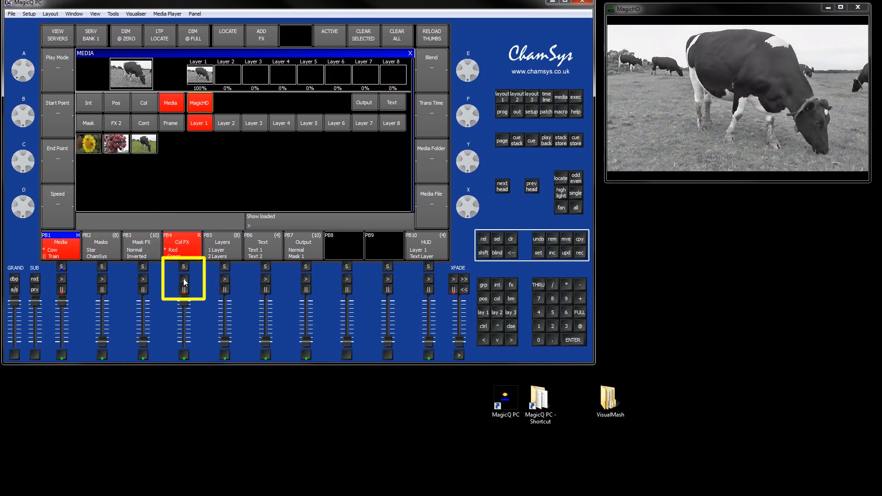
With the Col FX playback PB4 at full, step through its colour effects, ending on Inverse Colour.
click(184, 280)
click(185, 280)
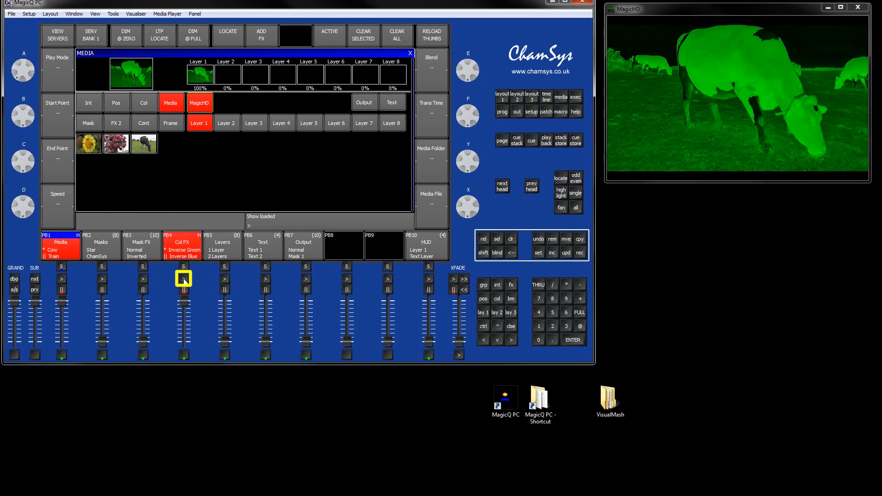
click(184, 280)
click(184, 280)
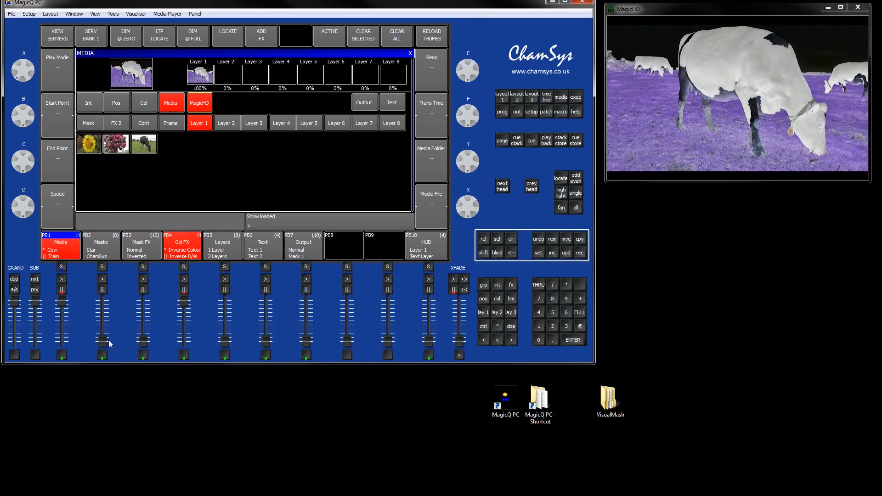
Combine the Star mask and Mask FX with the inverse colour using PB2 and PB3 at full, and return PB2, PB3 and PB4 to zero.
drag(102, 342, 103, 281)
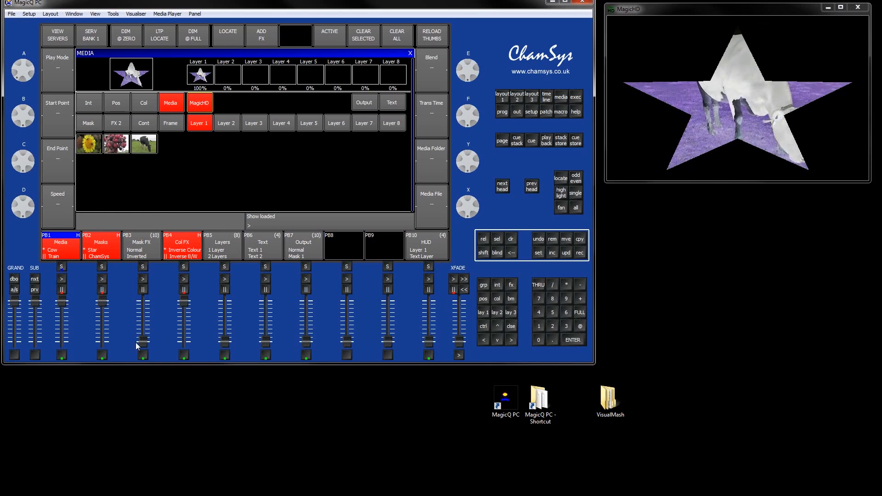
drag(142, 342, 140, 294)
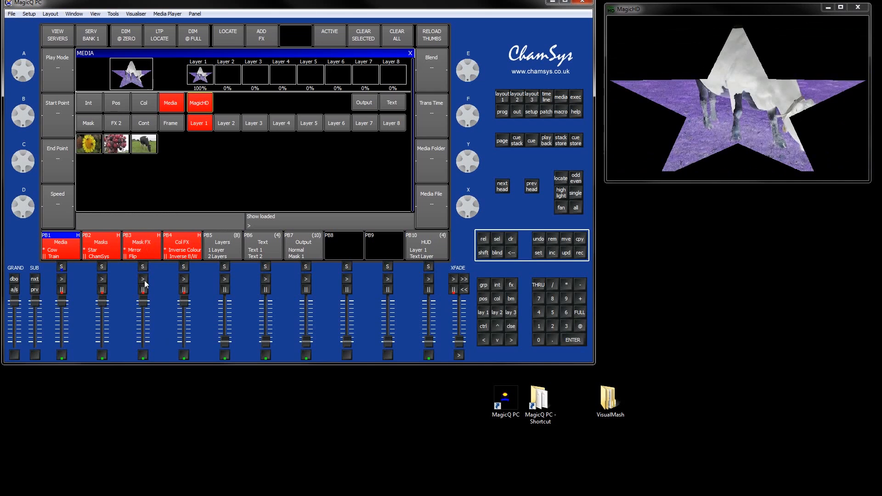
drag(103, 305, 103, 343)
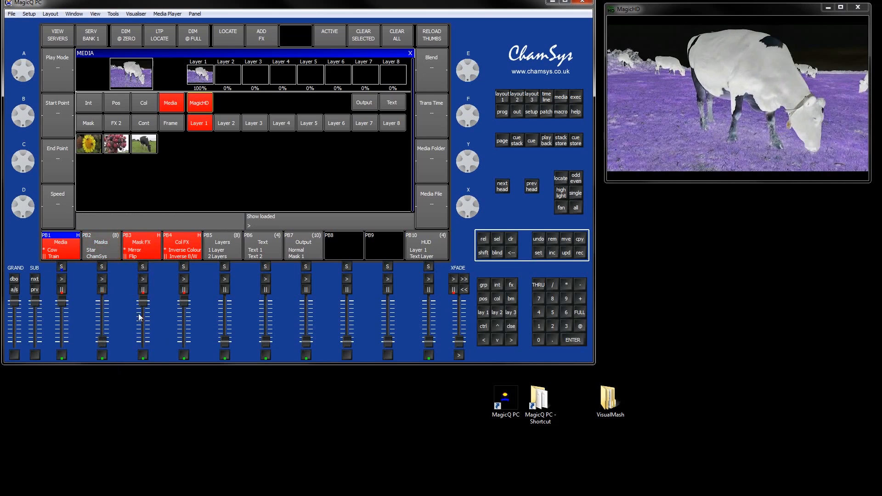
drag(145, 303, 149, 363)
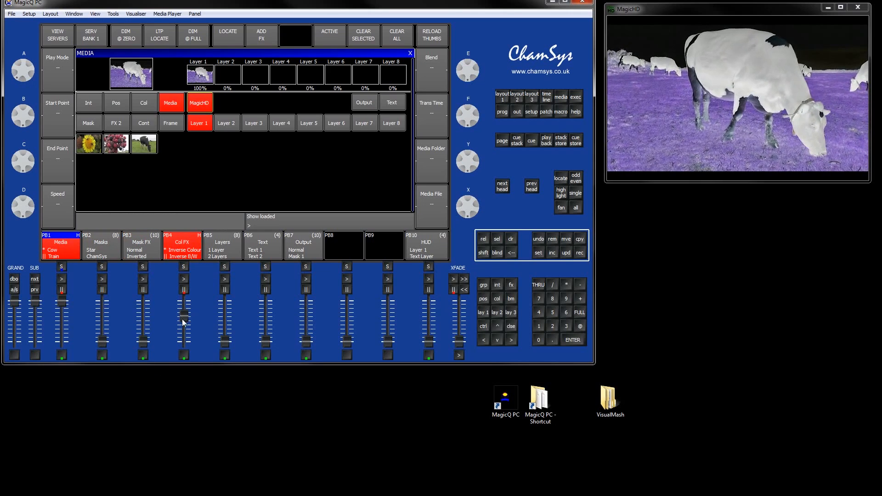
drag(183, 317, 186, 363)
Raise the Text playback PB6 to full, step through its text cues over the media, and lower it to zero.
drag(268, 346, 270, 271)
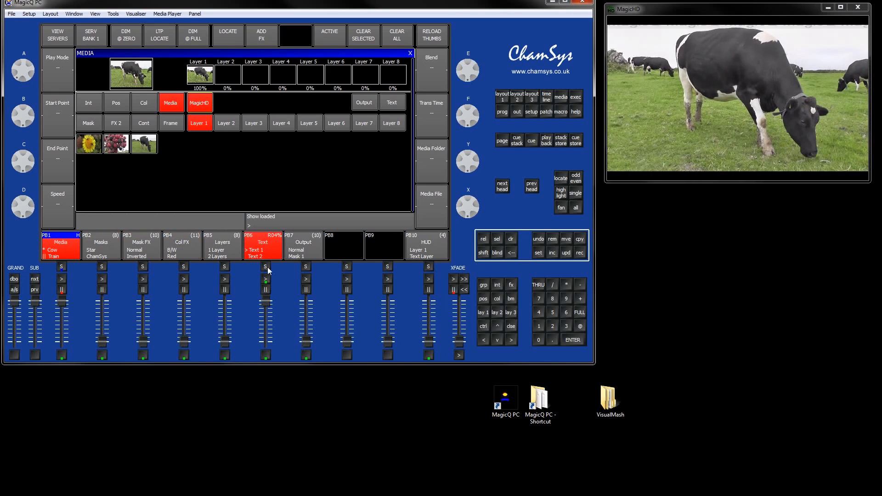
click(265, 281)
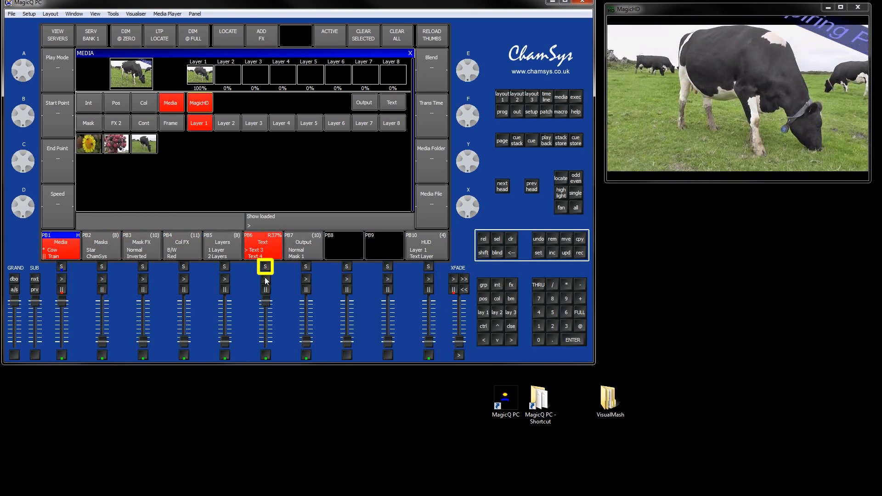
click(265, 279)
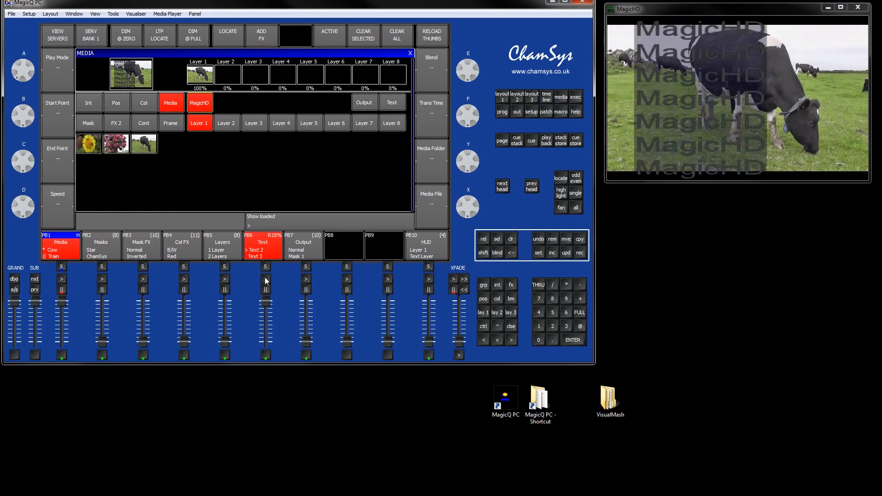
drag(265, 307, 275, 355)
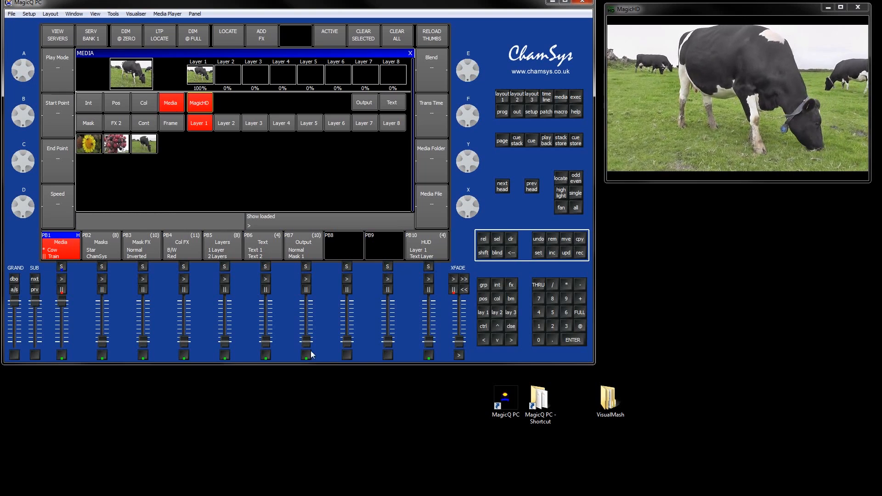
Briefly raise and lower the Output playback PB7, and replace the Media playback PB1 with the Layers playback PB5 at full.
drag(307, 347, 309, 305)
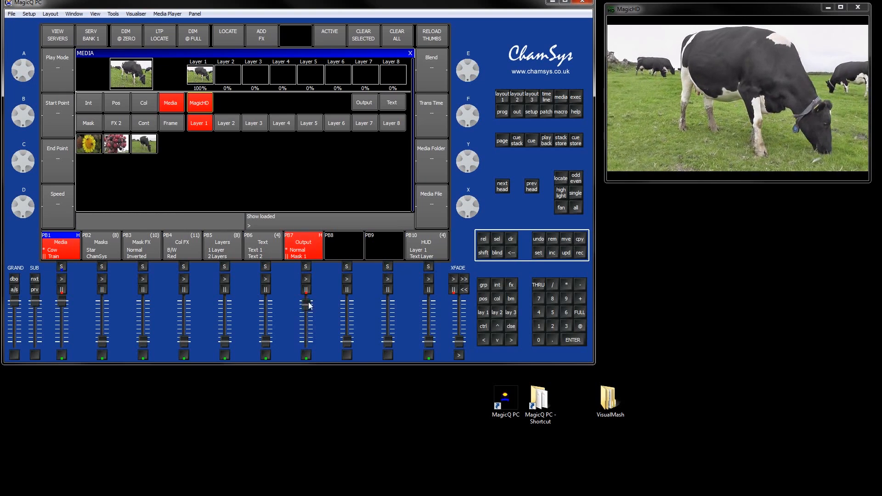
drag(307, 336, 306, 342)
drag(225, 345, 226, 284)
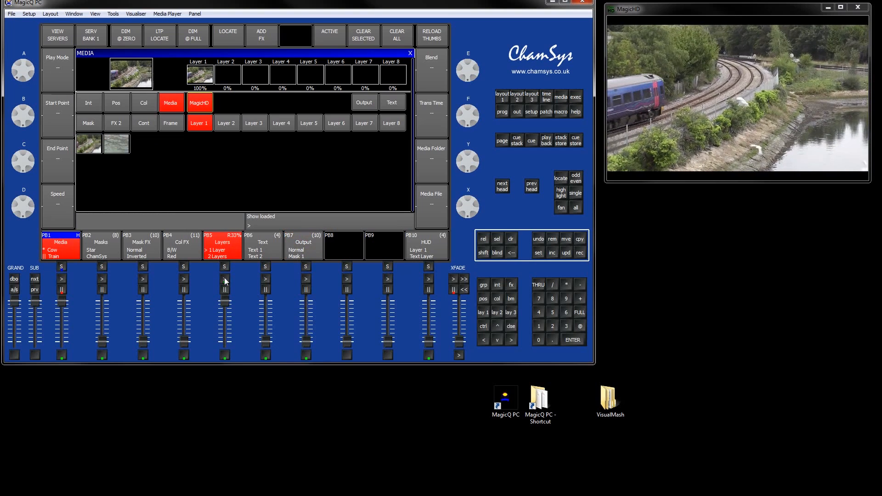
drag(63, 303, 62, 345)
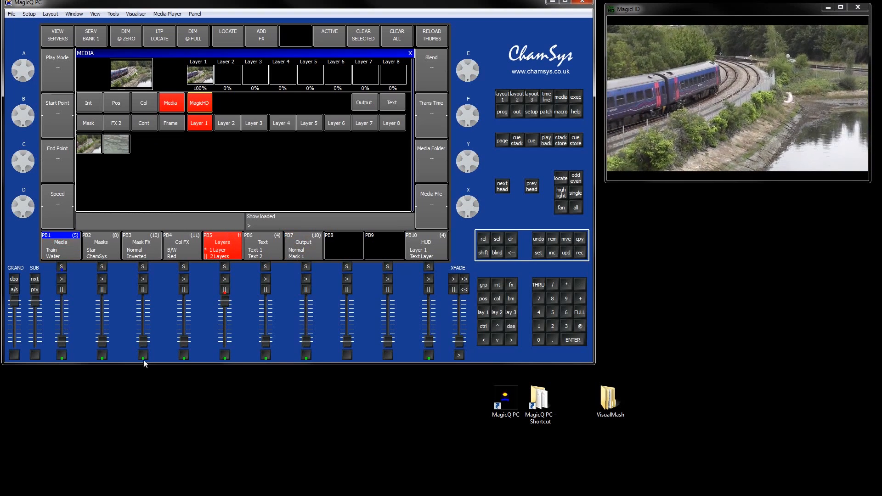
Step the Layers playback PB5 through its cues from 2 Layers to 5 Layers.
click(225, 279)
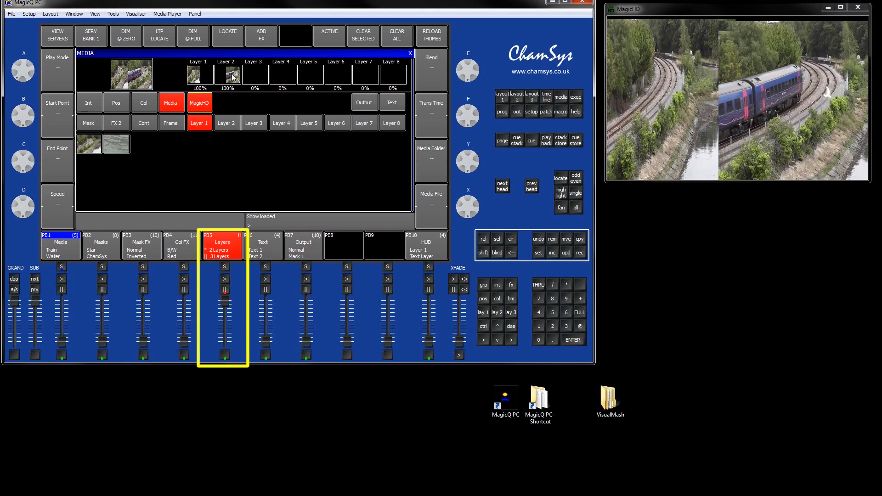
click(225, 278)
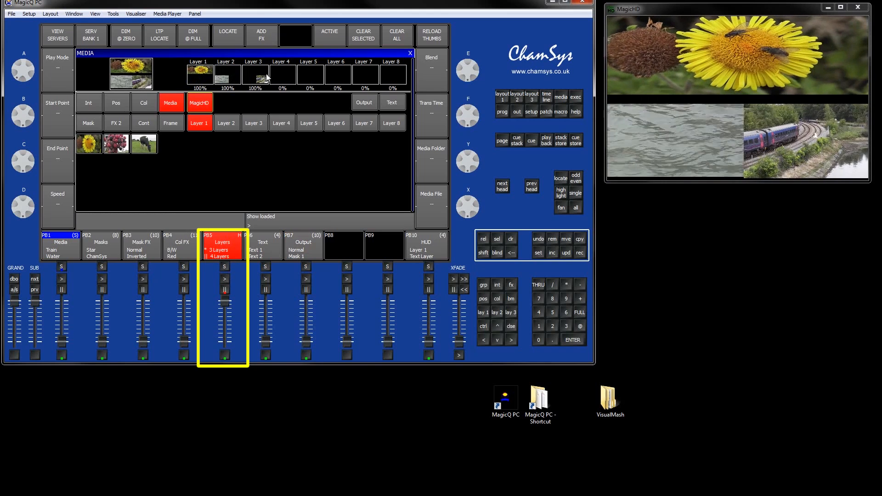
click(225, 279)
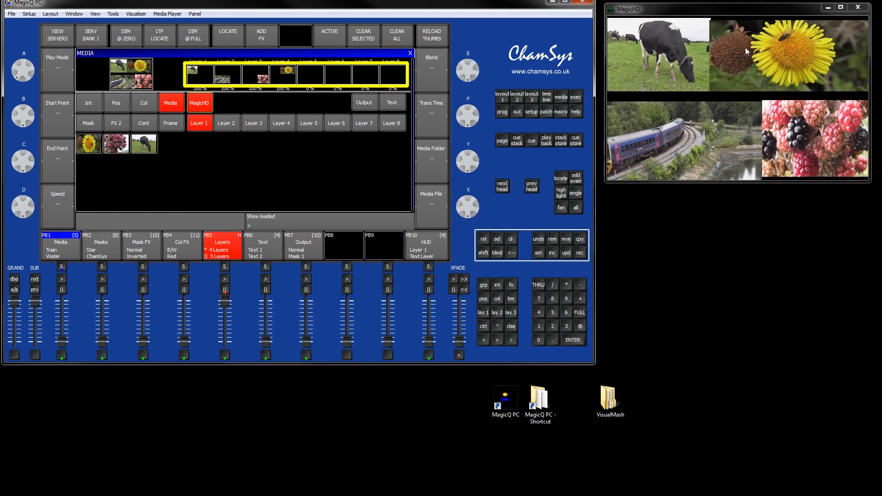
click(225, 279)
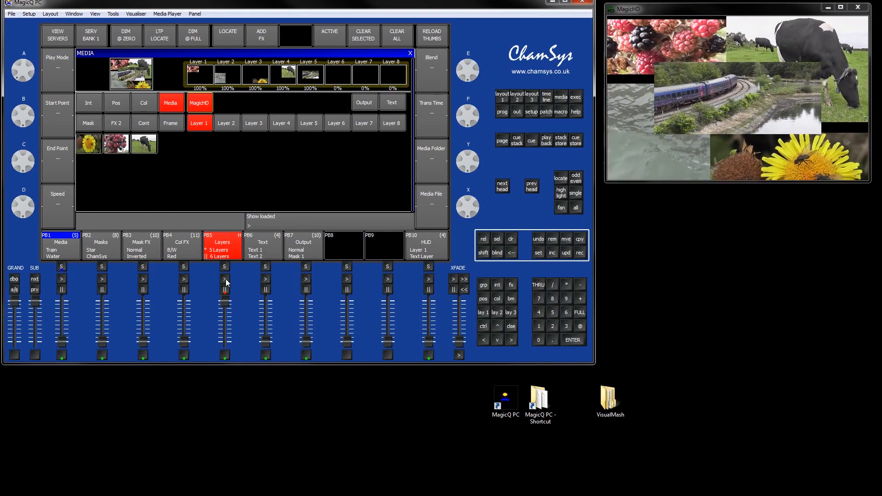
Raise the Output playback PB7 to full and step through its cues, including Mask 1 and Rotate, ending on Size.
drag(307, 341, 306, 303)
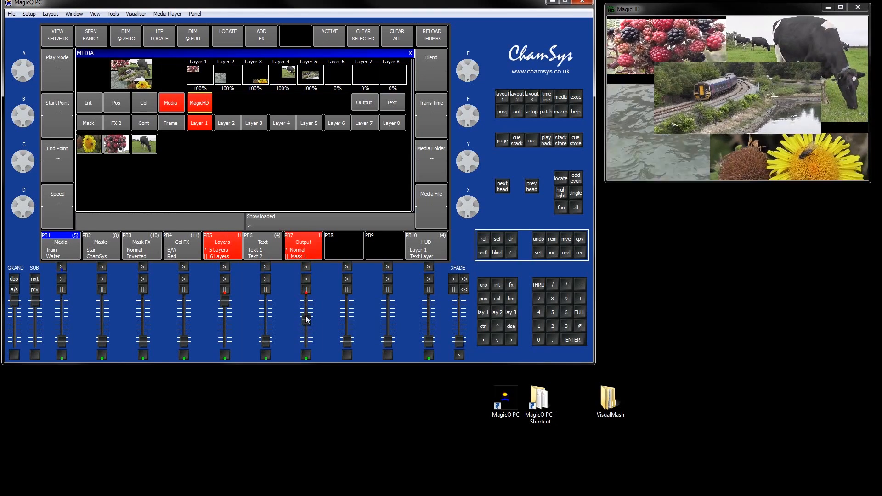
click(306, 279)
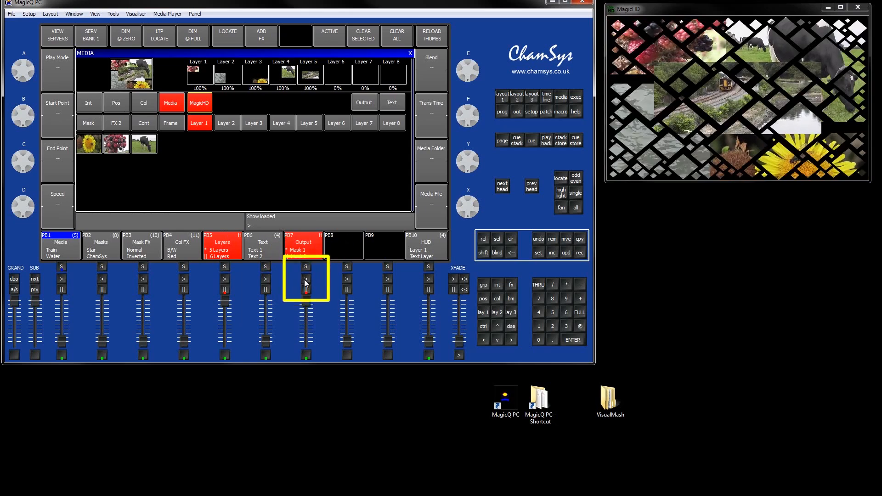
click(306, 278)
click(306, 279)
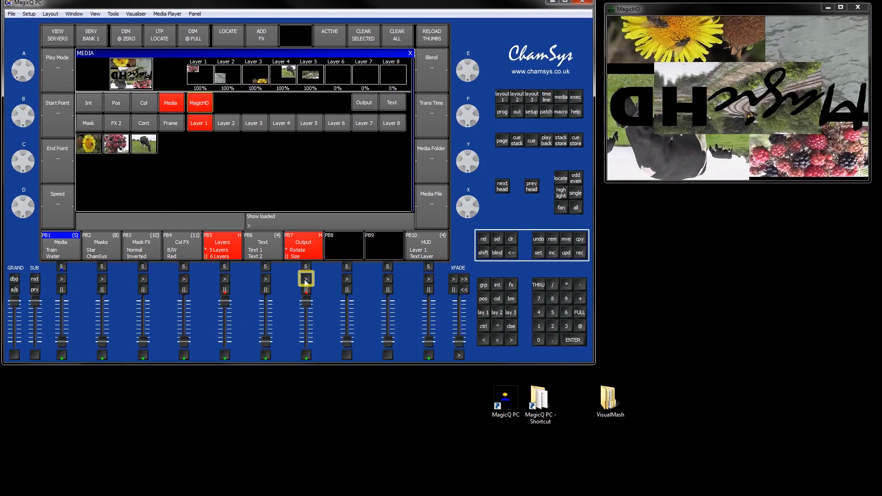
click(306, 279)
Show the Layer 1 HUD by raising PB10 to full, and enlarge the MagicHD window to read it before shrinking it again.
drag(429, 342, 431, 304)
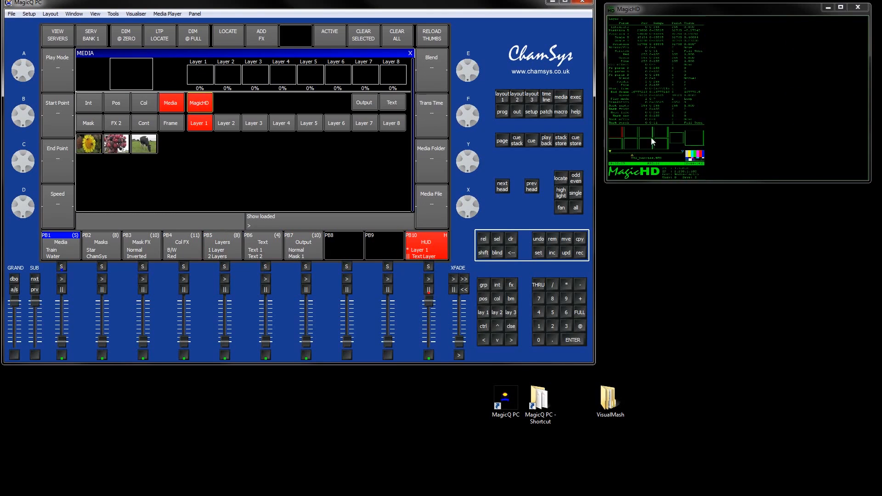
drag(607, 171, 40, 455)
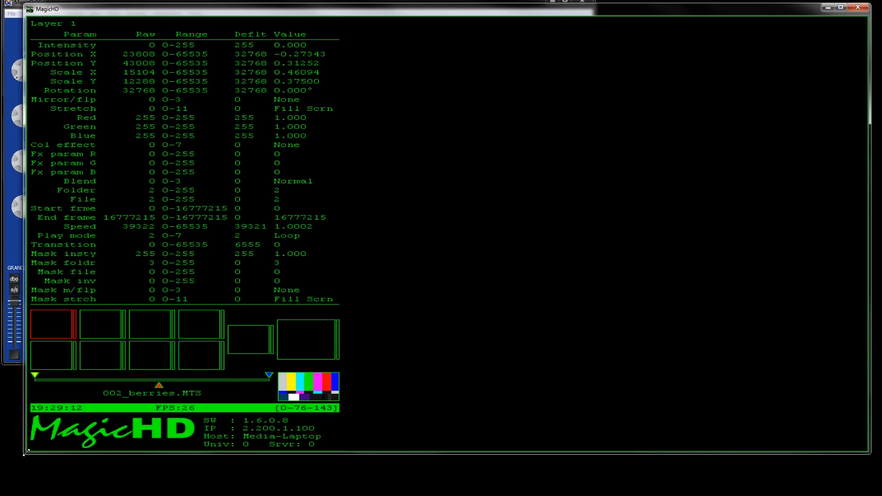
drag(25, 452, 618, 298)
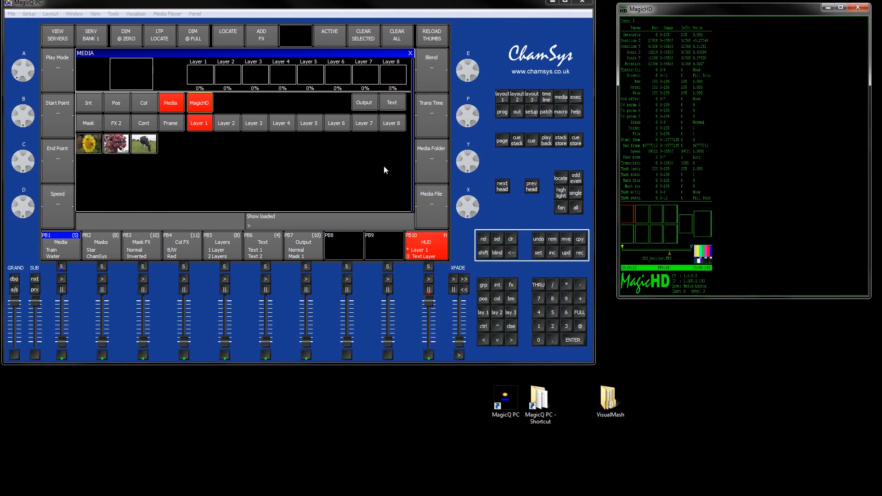
Set the MagicHD Output head's HUD Control to Layer 6, and clear the programmer.
click(363, 103)
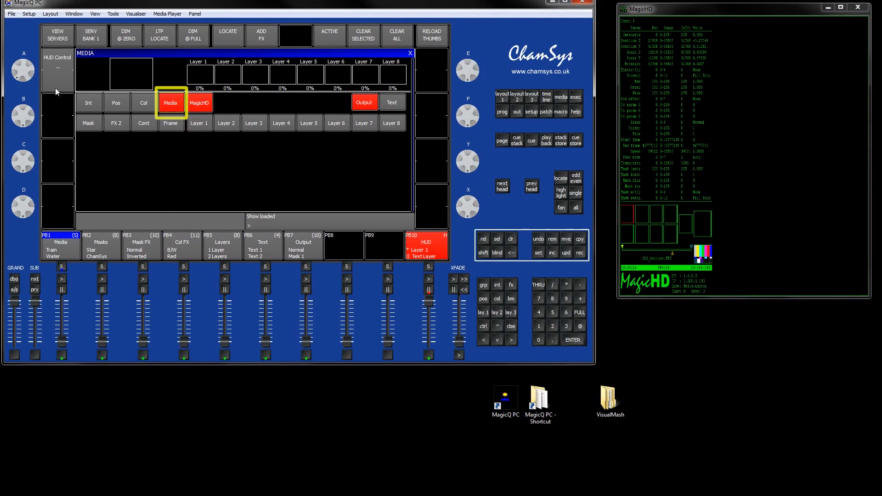
click(56, 69)
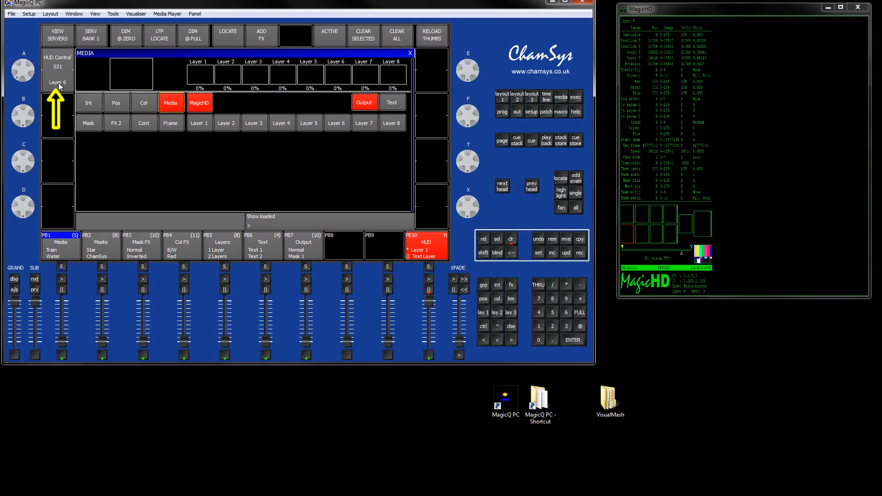
click(510, 239)
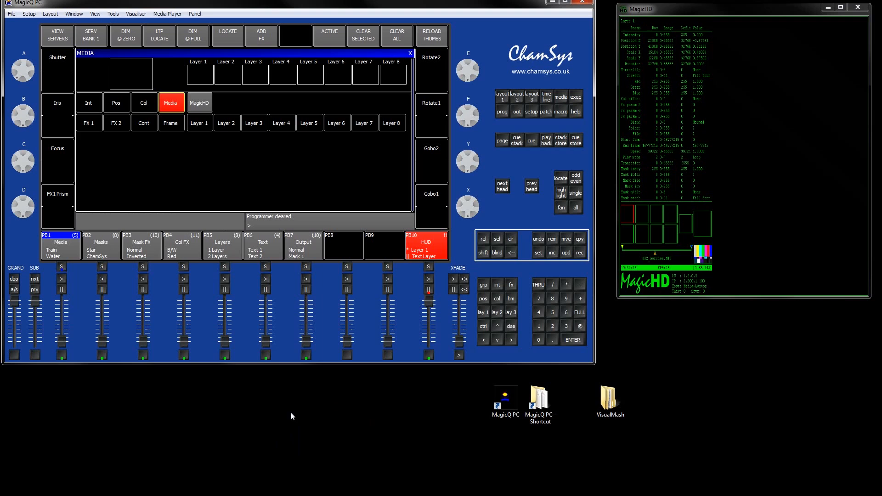
Remove the Media and Masks cue stacks from playbacks PB1 and PB2.
click(553, 239)
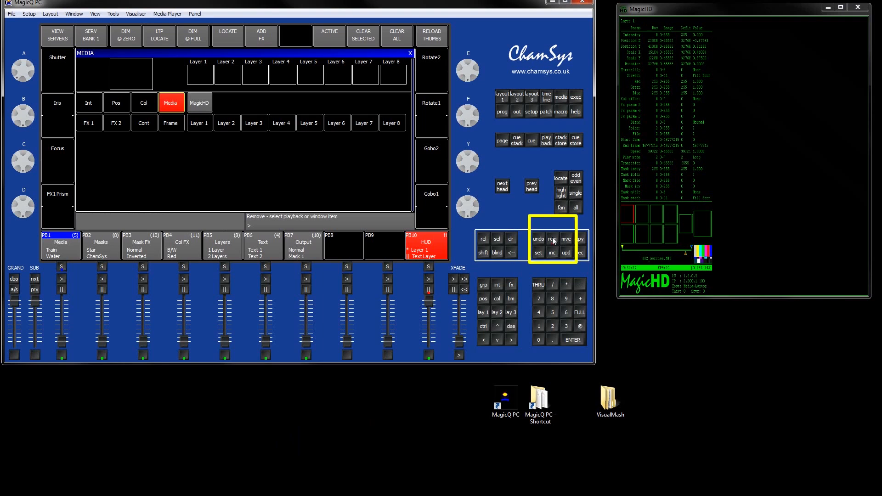
click(50, 249)
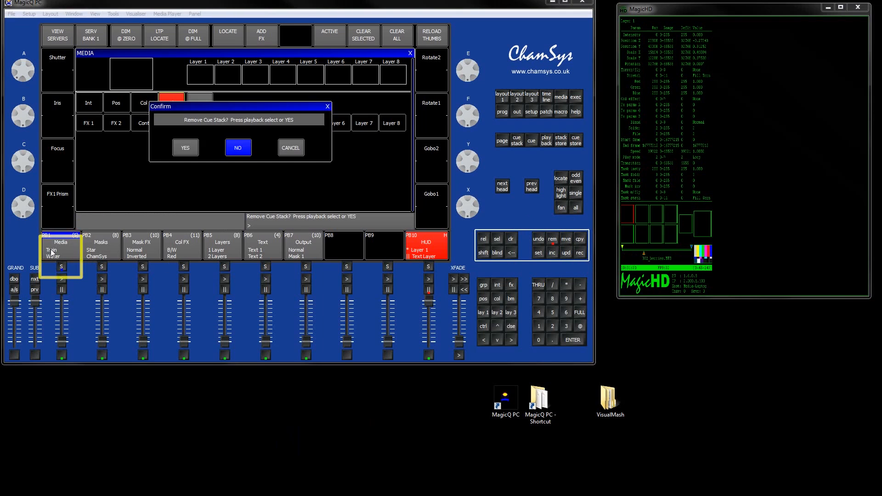
click(190, 148)
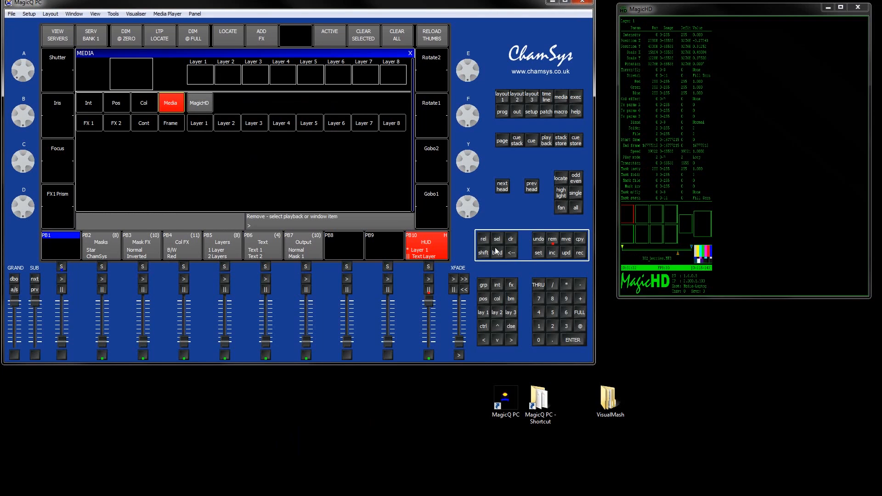
click(107, 250)
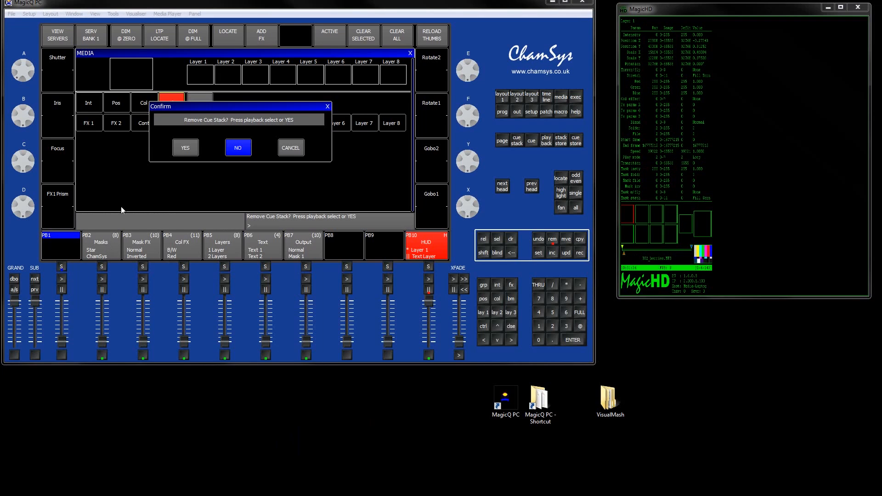
click(185, 149)
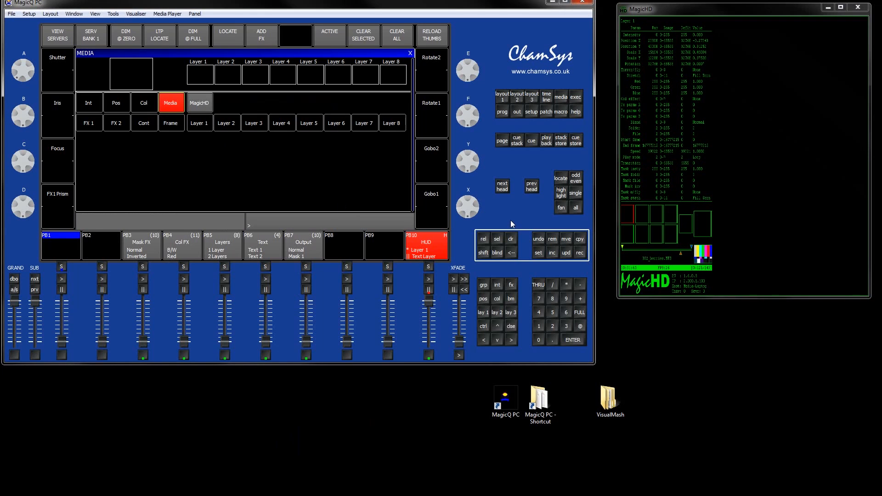
Remove the Mask FX and Col FX cue stacks from playbacks PB3 and PB4.
click(551, 239)
click(138, 249)
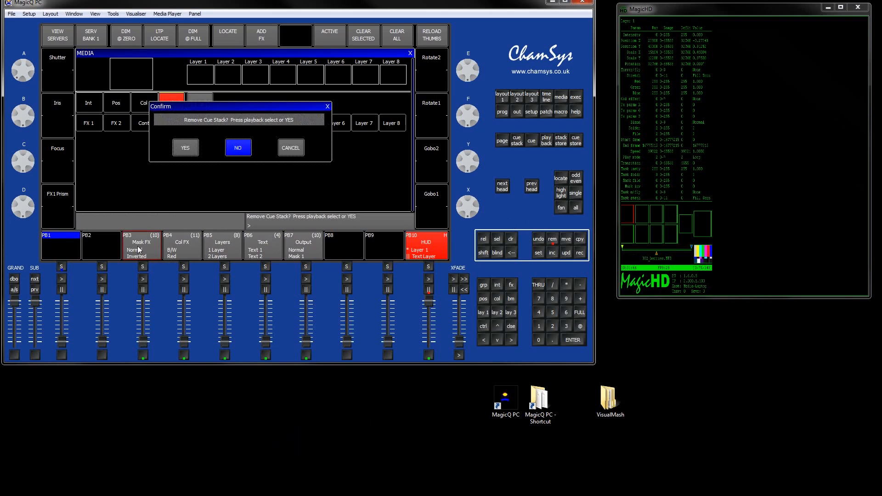
key(Return)
click(551, 239)
click(179, 250)
key(Return)
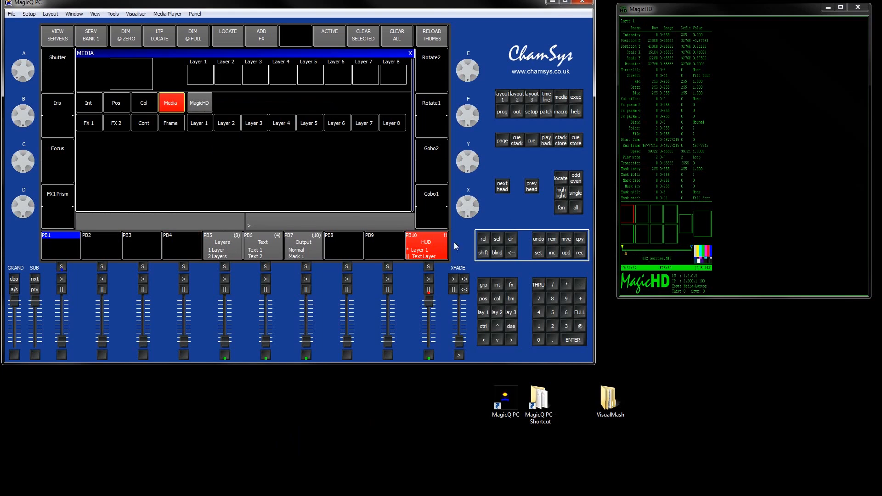
Remove the Layers, Text and Output cue stacks from playbacks PB5, PB6 and PB7.
click(552, 240)
click(228, 253)
key(Return)
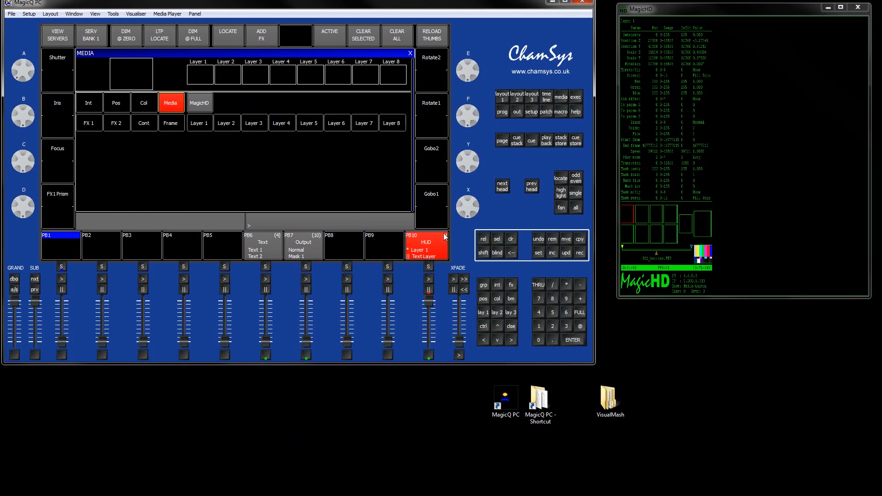
click(248, 245)
key(Return)
click(551, 239)
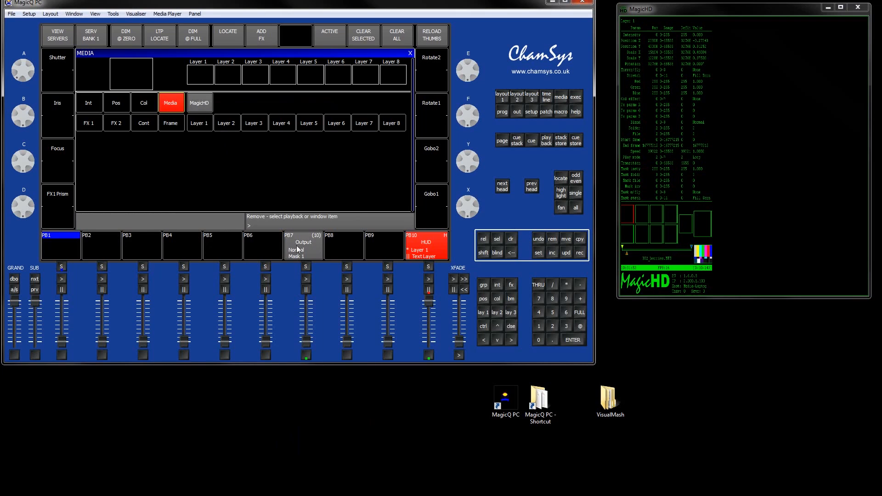
click(296, 245)
key(Return)
Try to remove the HUD cue stack from PB10 while the playback is still active.
click(551, 240)
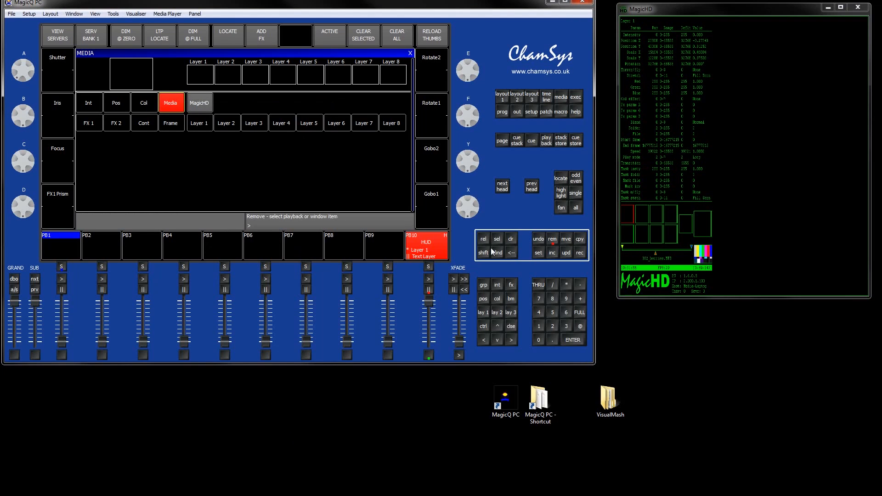
click(416, 252)
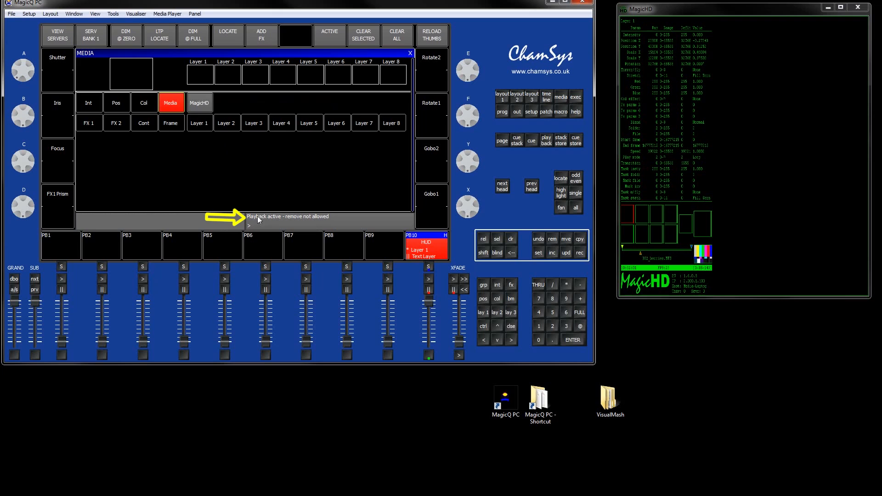
click(552, 239)
click(419, 246)
click(421, 245)
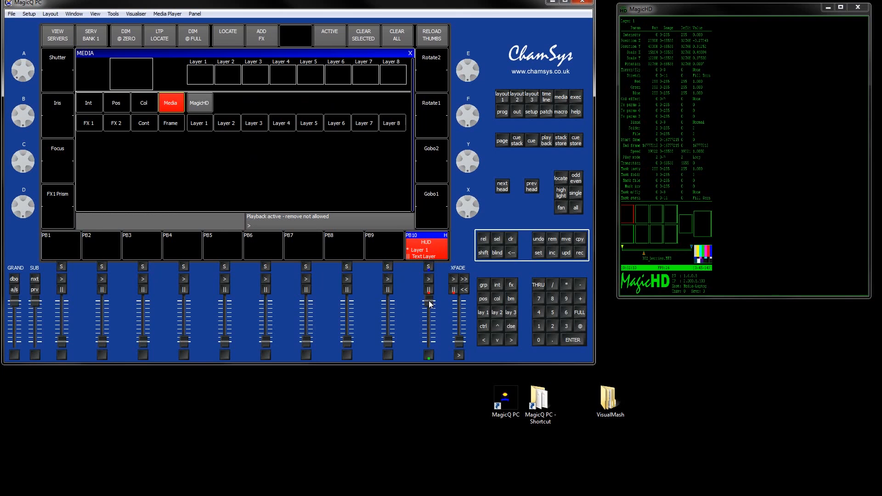
Step the HUD playback PB10 to Off and lower it to zero, and remove its cue stack from the playback.
click(428, 281)
click(428, 281)
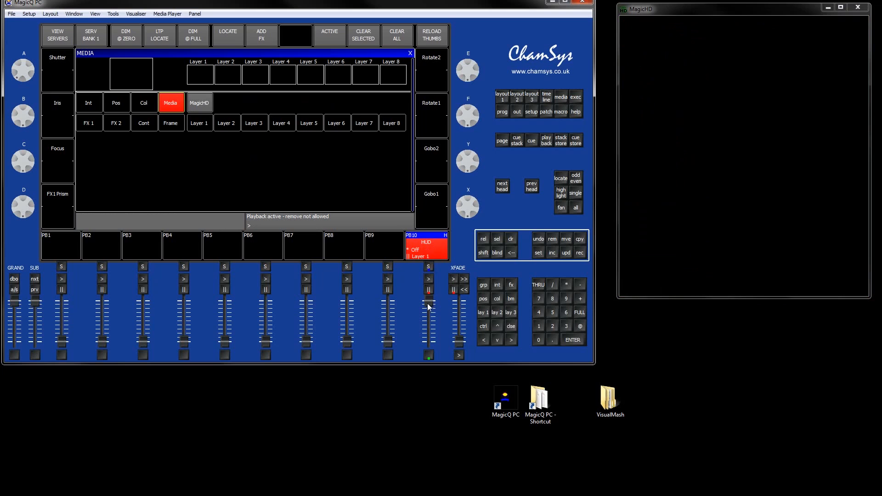
drag(428, 307, 430, 342)
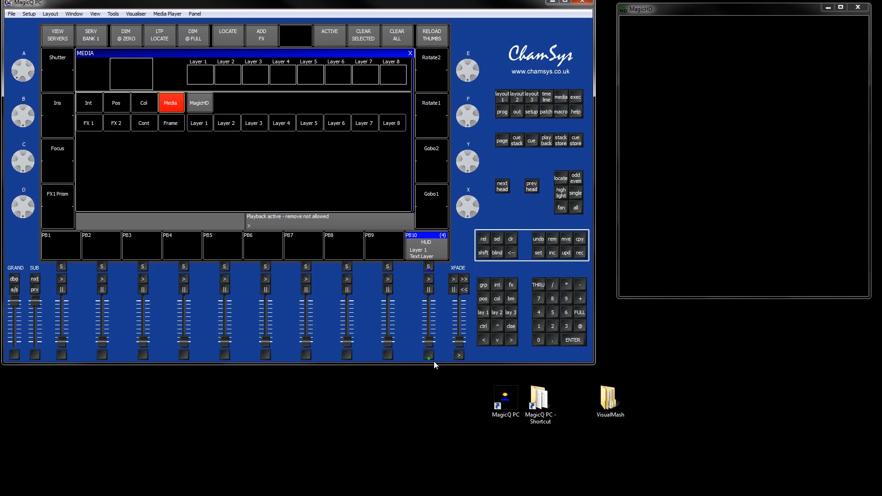
click(551, 238)
click(418, 244)
click(185, 147)
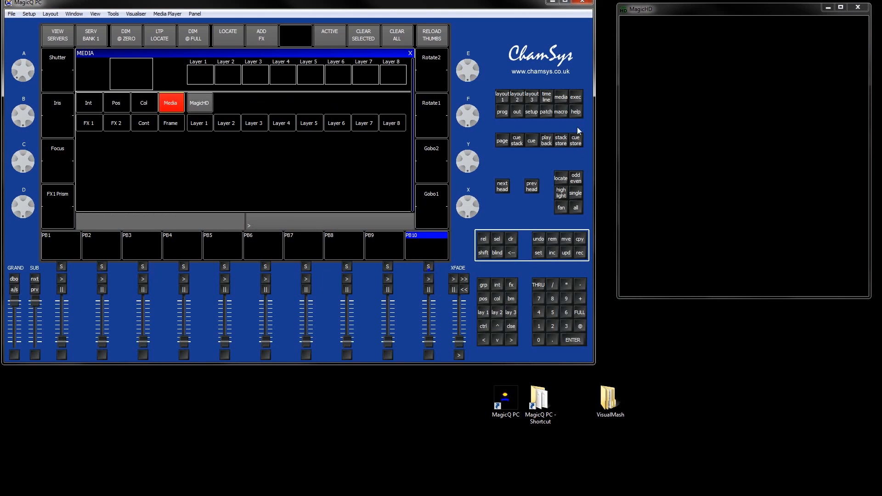
Copy the Layers cue stack CS5 from the Cue Stack Store to PB5 and the Text cue stack CS6 to PB6.
click(563, 144)
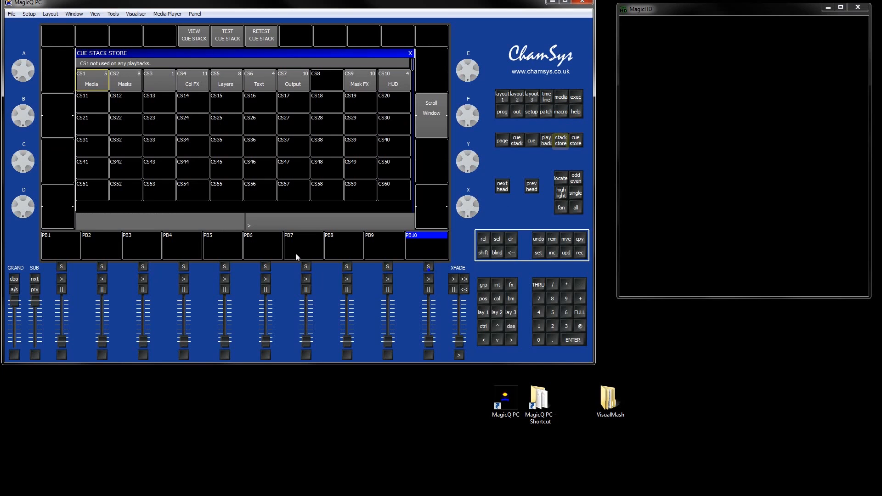
click(579, 241)
click(229, 79)
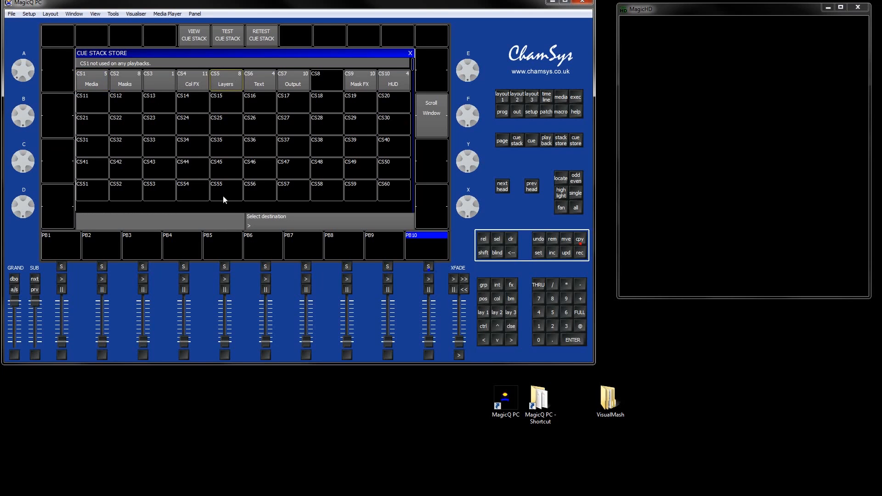
click(223, 249)
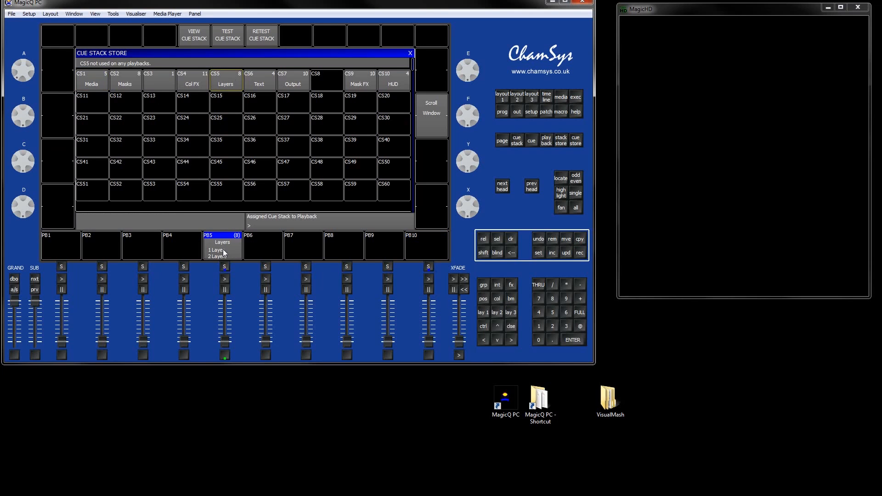
click(578, 240)
click(260, 83)
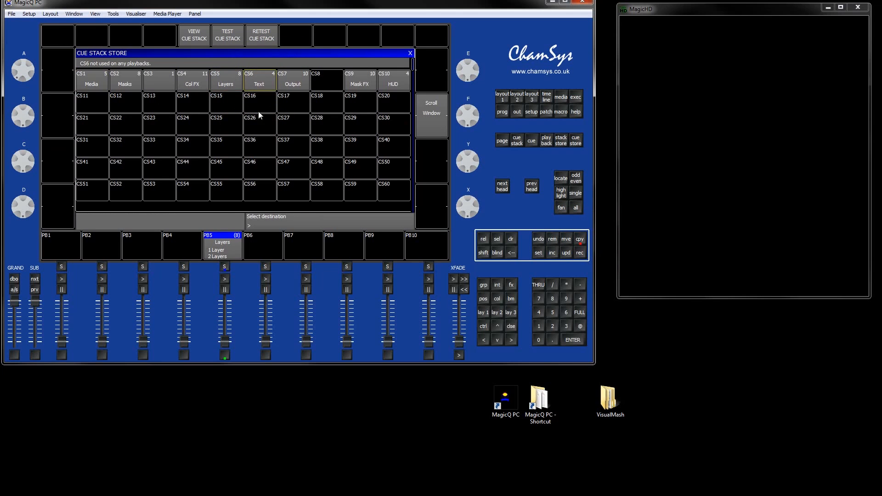
click(275, 250)
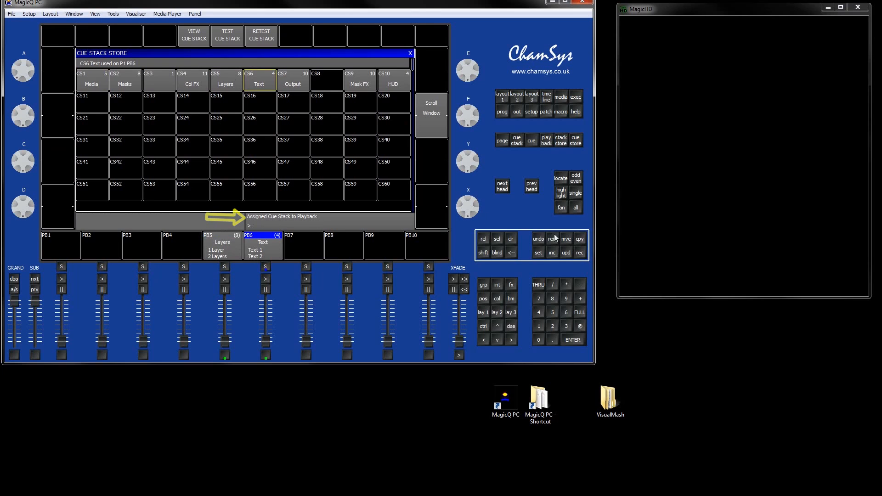
Move the Col FX cue stack CS4 to PB4, and copy the Mask FX cue stack CS9 to PB7.
click(568, 239)
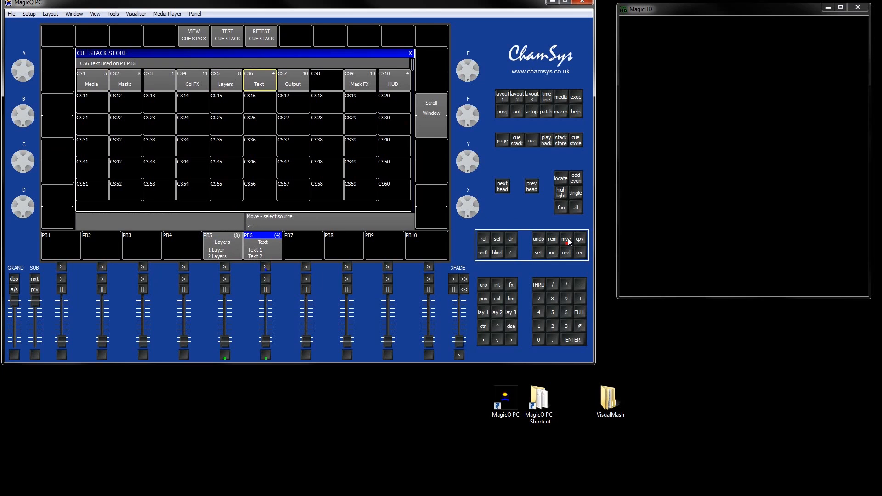
click(196, 84)
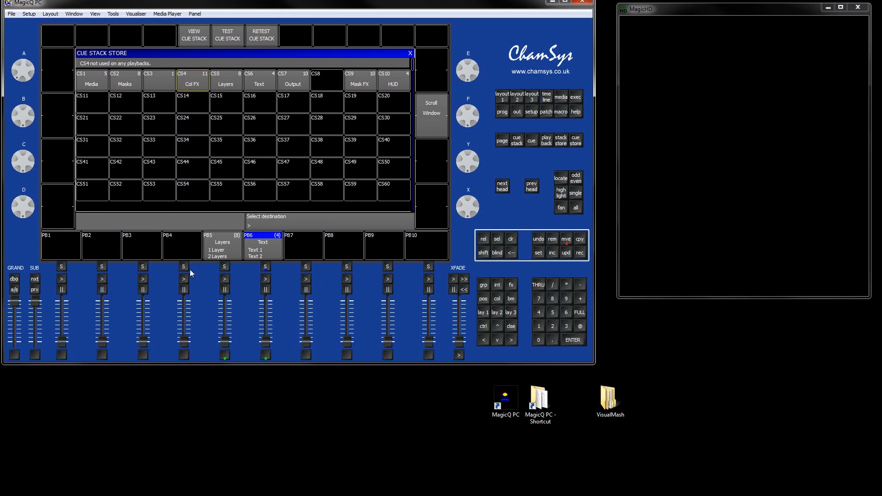
click(171, 247)
click(579, 238)
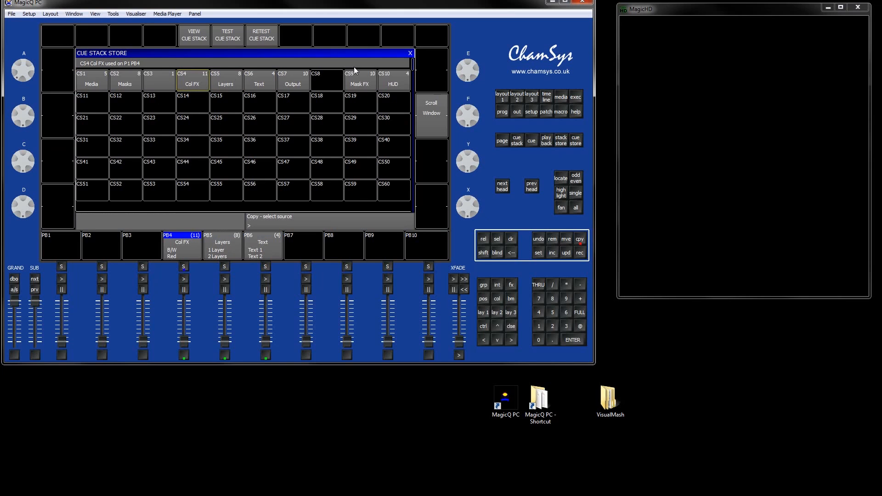
click(362, 86)
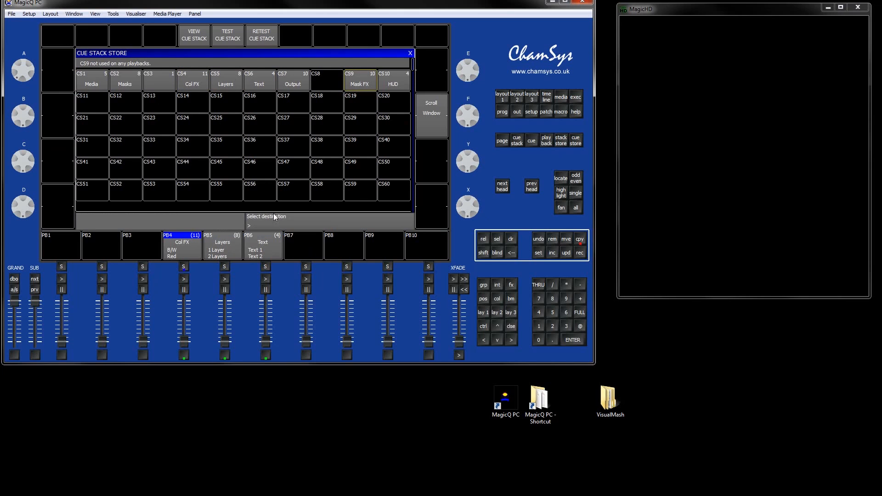
click(304, 249)
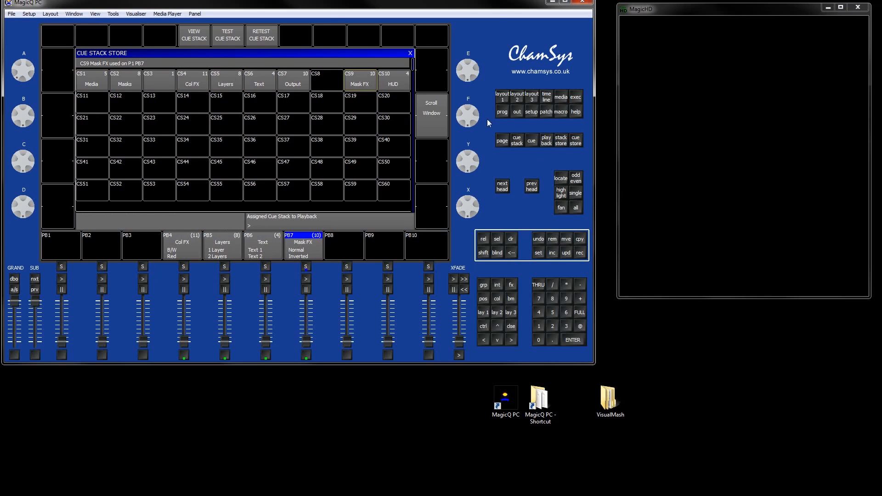
Remove the reassigned Col FX, Layers, Text and Mask FX cue stacks from playbacks PB4 to PB7.
click(551, 241)
click(176, 244)
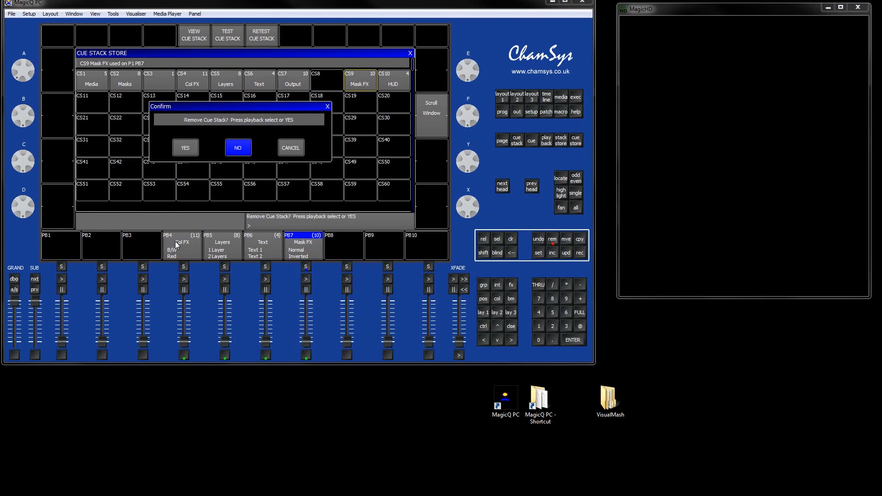
click(185, 155)
click(551, 240)
click(230, 248)
click(184, 154)
click(303, 248)
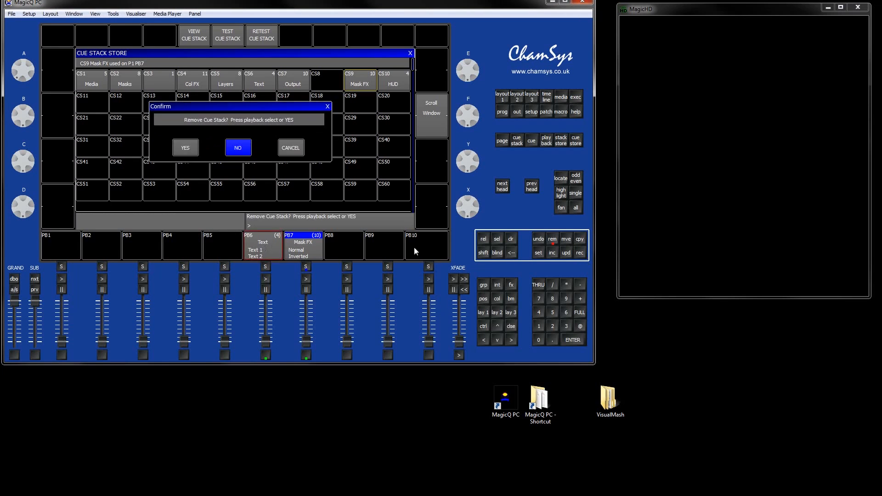
click(184, 147)
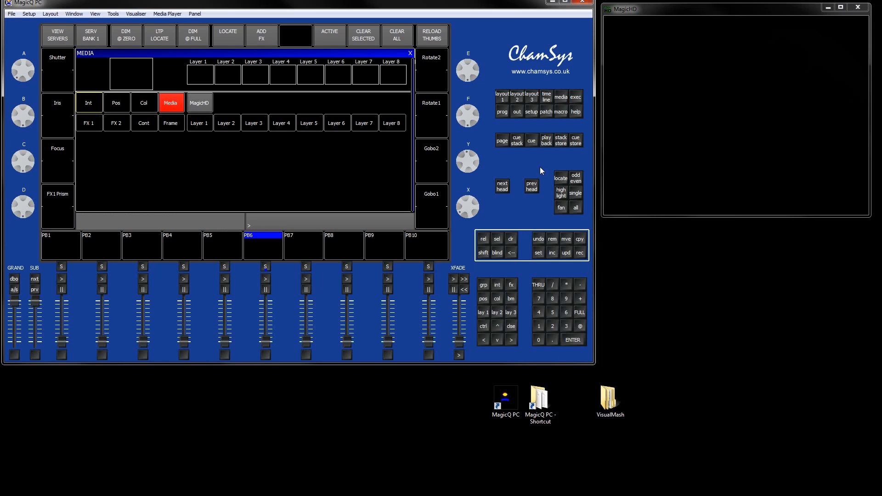
Check the Programmer window for any remaining contents, and return to the Media window.
click(502, 112)
click(503, 114)
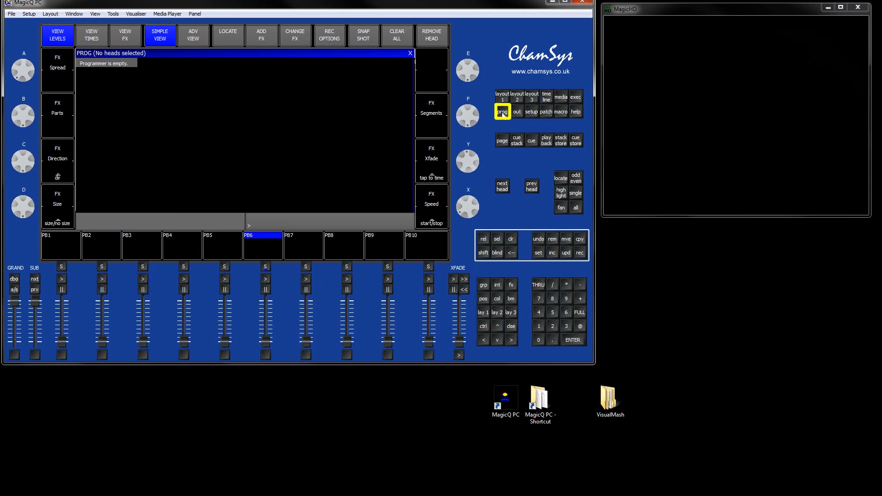
click(502, 113)
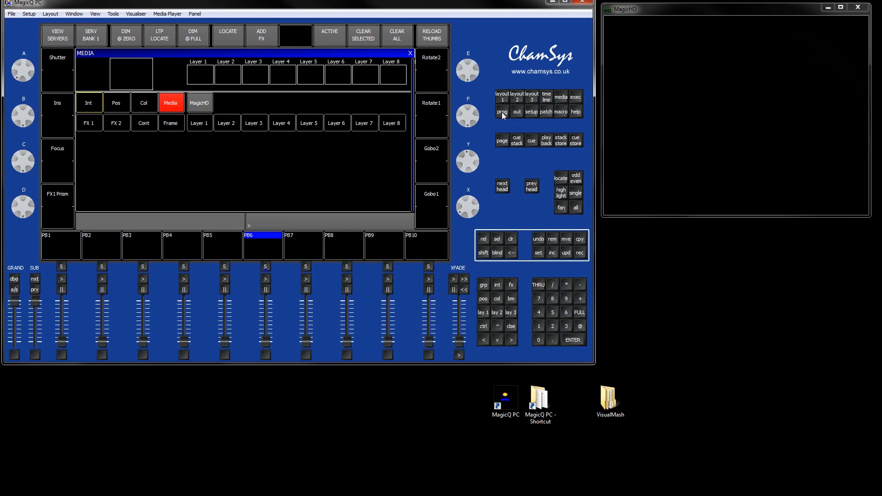
click(501, 112)
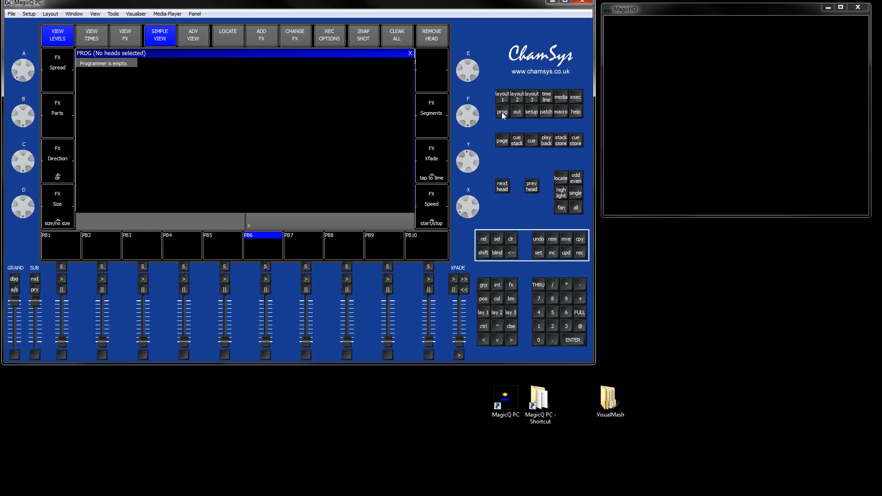
click(501, 112)
click(502, 112)
click(560, 101)
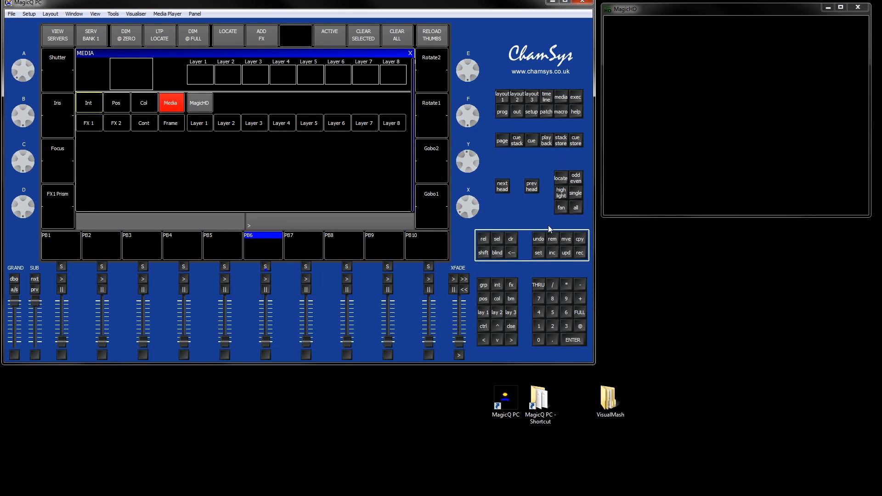
Select the Output head of the MagicHD server and check the Programmer window for any contents.
click(583, 252)
click(207, 105)
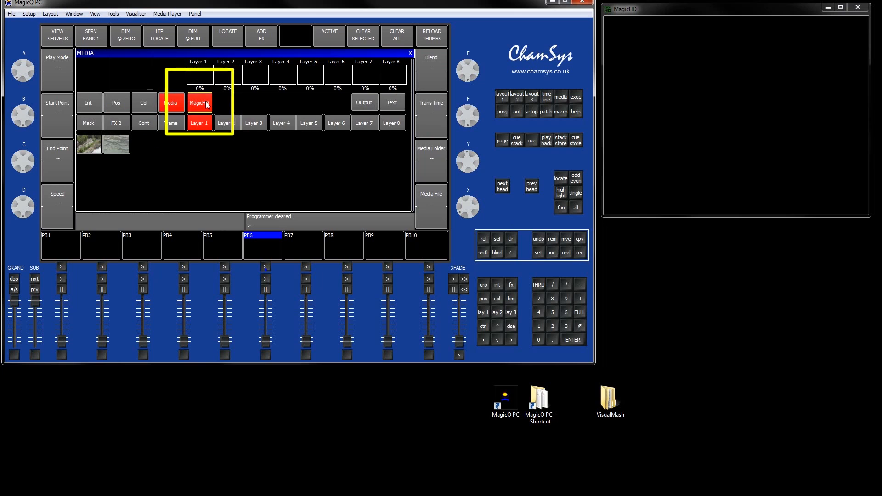
click(366, 105)
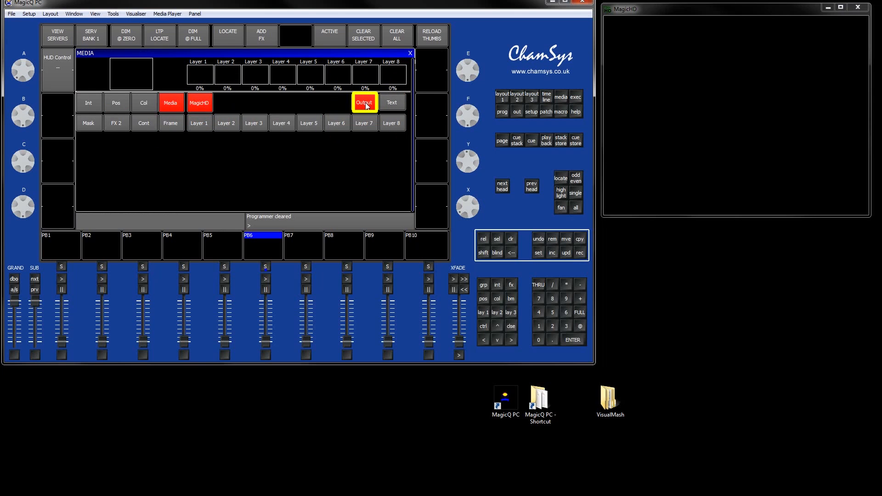
click(501, 112)
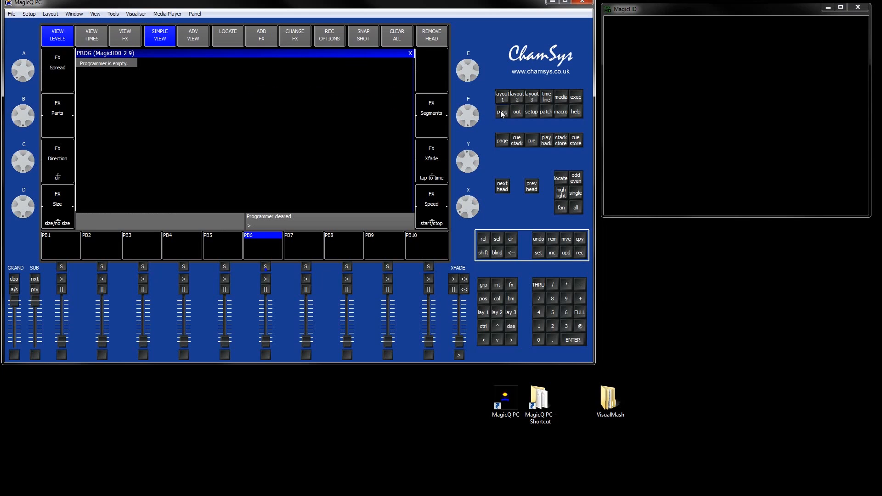
click(500, 110)
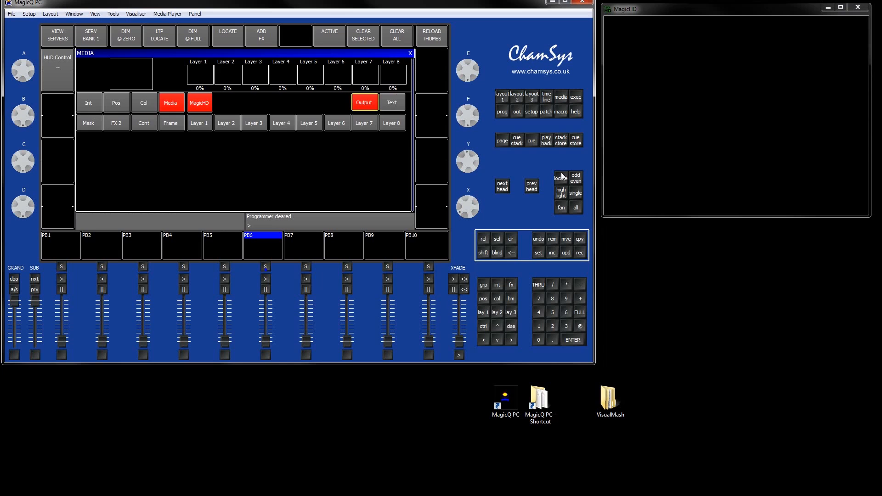
Review the Output head's colour, position, intensity, mask and frame attributes in the Media window.
click(143, 100)
click(116, 103)
click(82, 101)
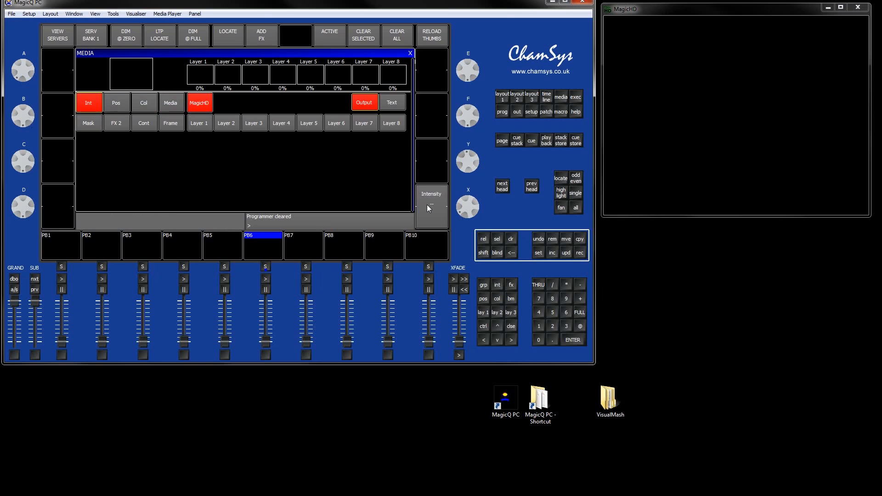
click(88, 123)
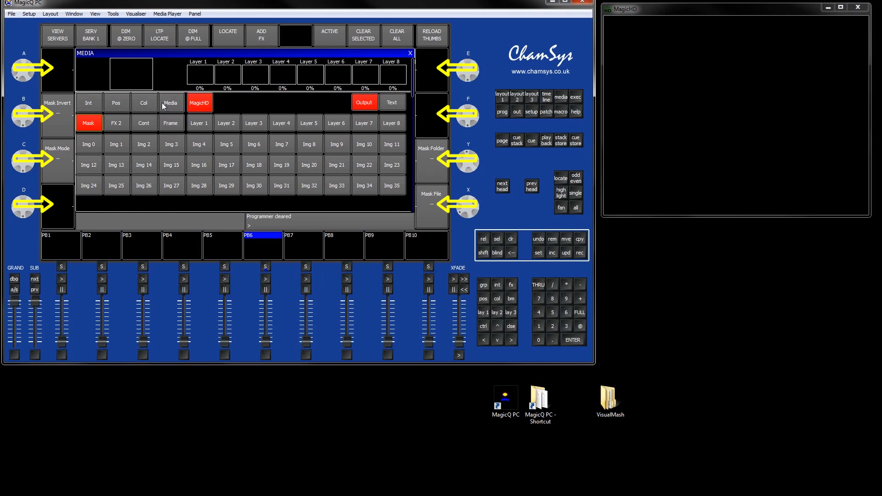
click(171, 123)
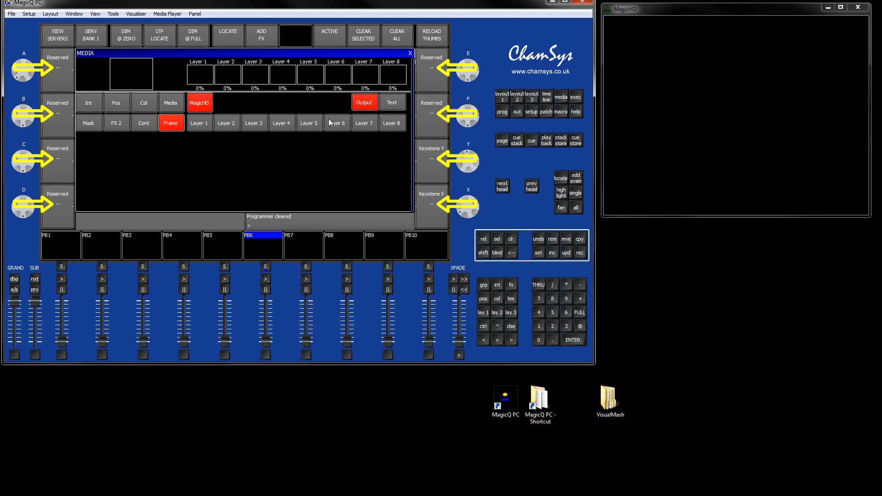
Locate the Output head to load its default values, and review its frame and intensity attributes.
click(171, 103)
click(561, 181)
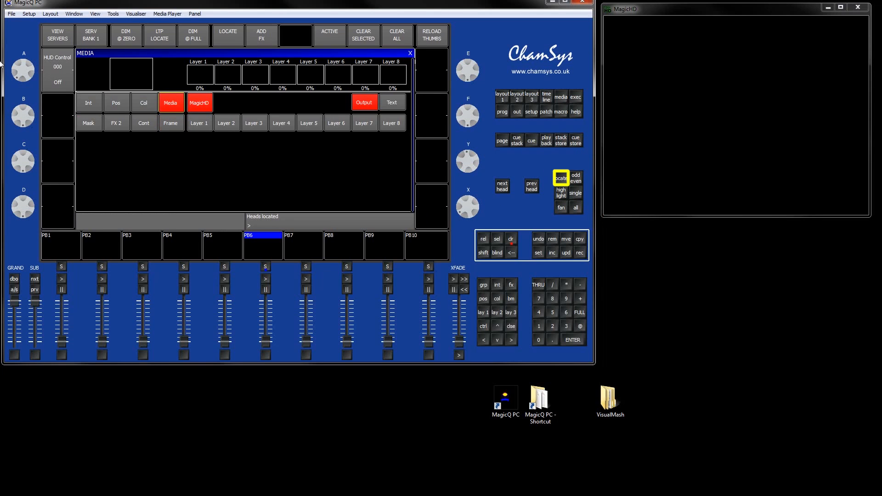
click(177, 126)
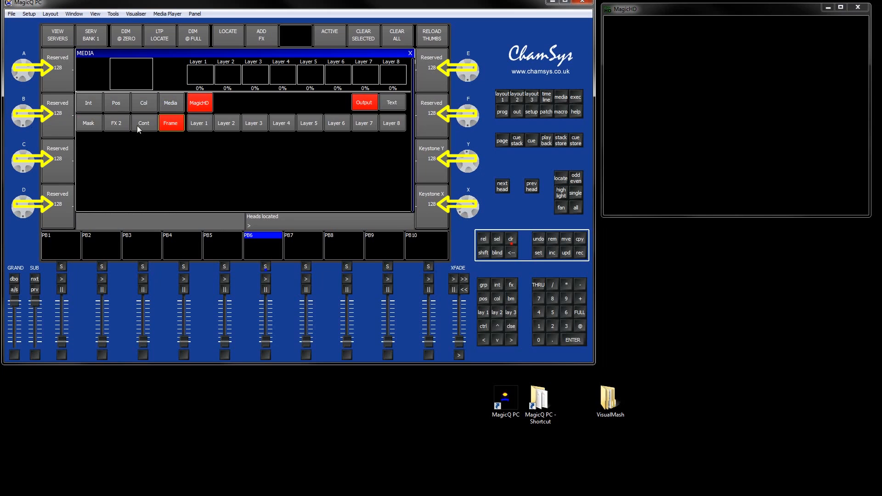
click(94, 104)
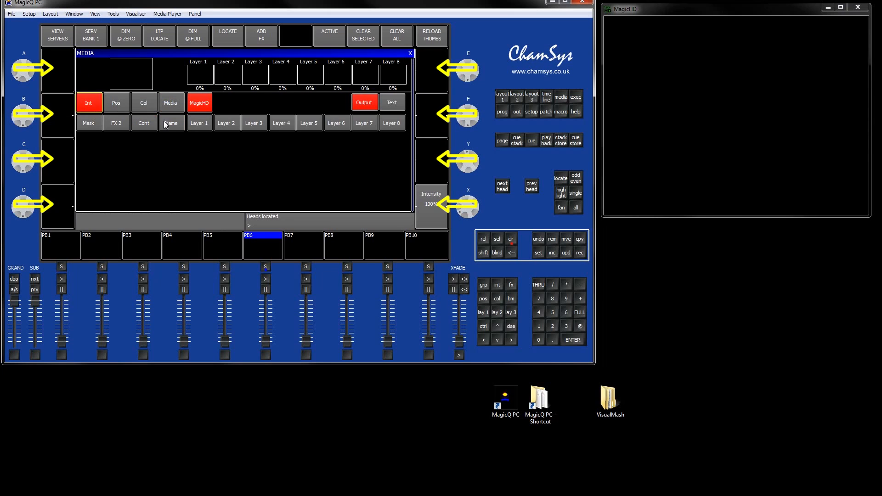
click(169, 105)
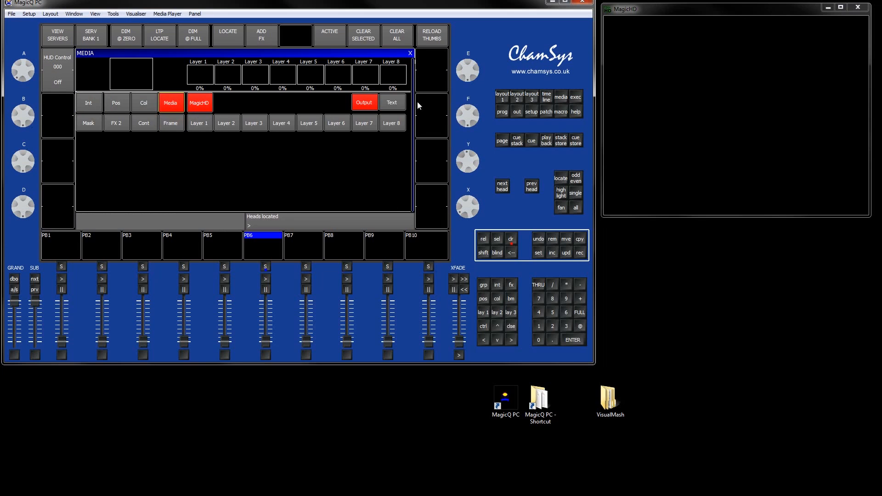
Examine the Output head's located values in the Programmer window, from dimmer and position through colour to the mask attributes.
click(501, 112)
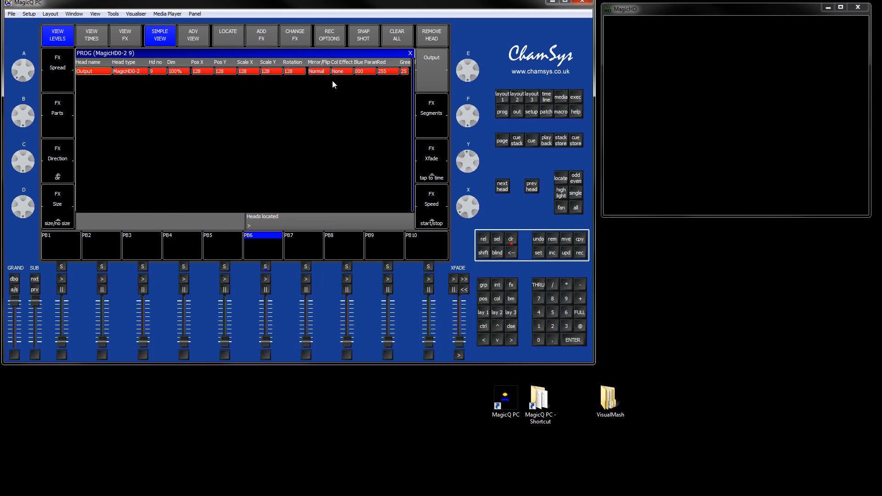
key(Right)
key(Right)
key(Right)
key(Right)
key(Right)
key(Right)
key(Right)
key(Left)
key(Left)
key(Left)
key(Left)
key(Left)
key(Left)
key(Right)
key(Left)
key(Left)
key(Right)
key(Left)
key(Right)
key(Right)
key(Right)
key(Right)
key(Right)
key(Right)
key(Right)
key(Right)
key(Right)
key(Right)
key(Right)
key(Right)
key(Right)
key(Right)
key(Right)
key(Right)
key(Right)
key(Left)
key(Left)
key(Left)
key(Left)
key(Left)
key(Left)
key(Left)
key(Left)
key(Left)
key(Left)
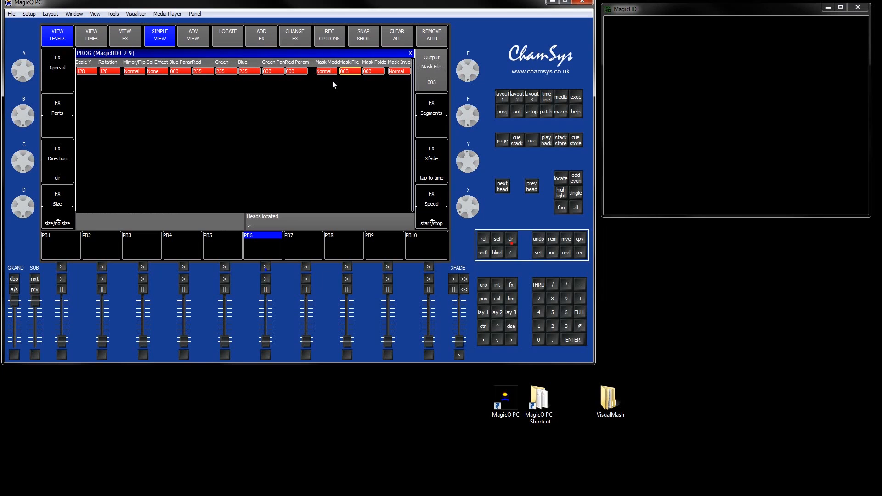
key(Right)
key(Right)
key(Right)
key(Right)
key(Right)
key(Right)
key(Right)
click(225, 72)
key(Right)
key(Right)
key(Right)
key(Right)
key(Right)
key(Right)
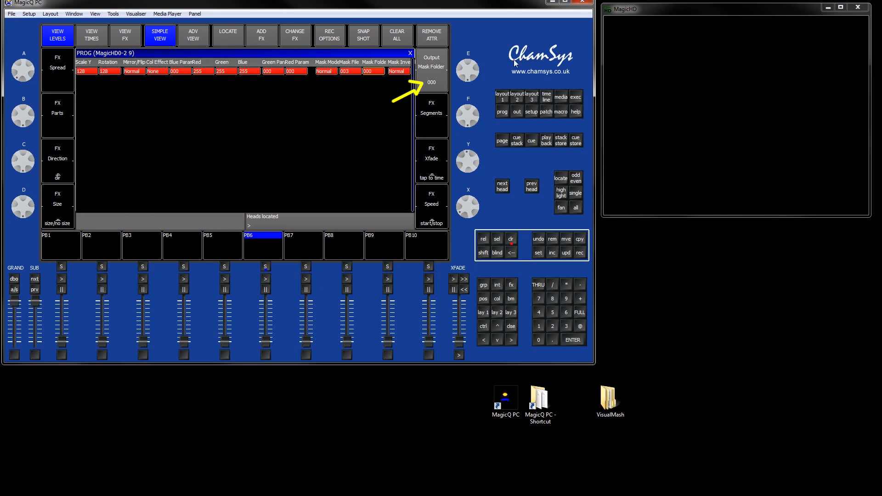
key(Left)
key(Left)
key(Left)
key(Left)
key(Left)
key(Left)
key(Left)
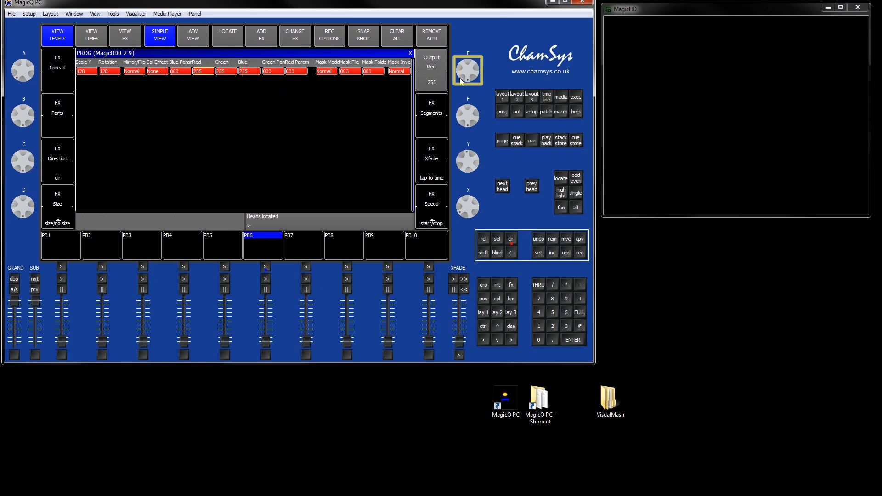
Set the Output head's Red to 193, and locate the head again to restore its default values.
mouse_move(462, 74)
mouse_down()
mouse_move(456, 10)
mouse_move(461, 64)
mouse_up()
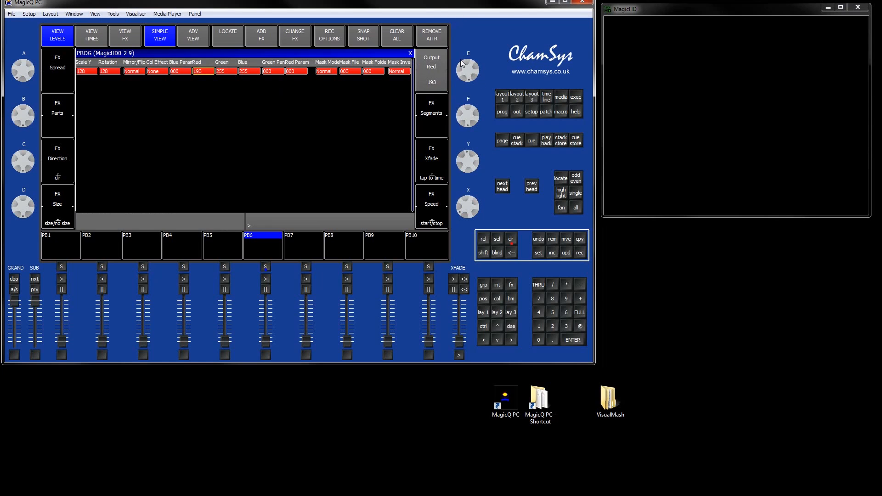
click(562, 178)
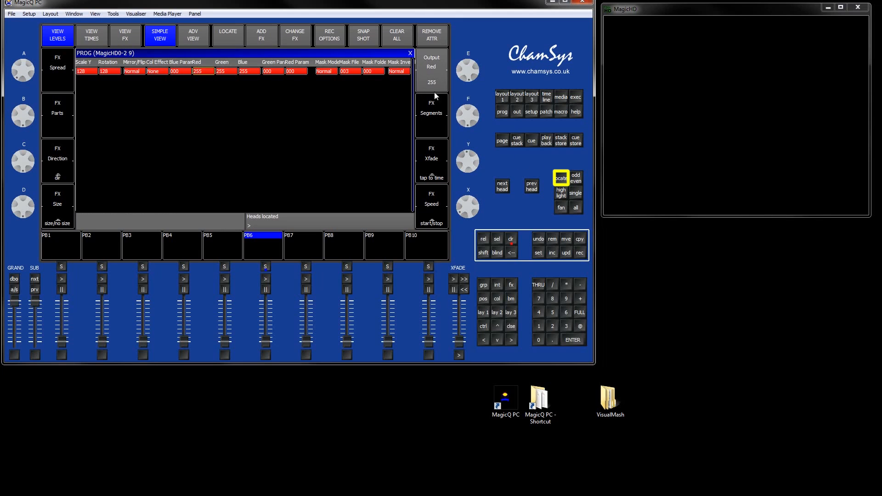
click(561, 97)
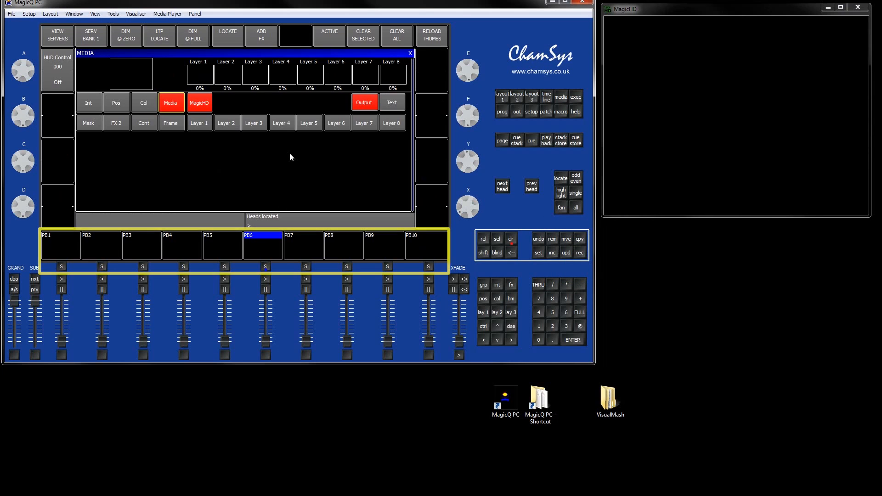
Clear the Output head's values from the programmer and return to the Media window.
click(499, 112)
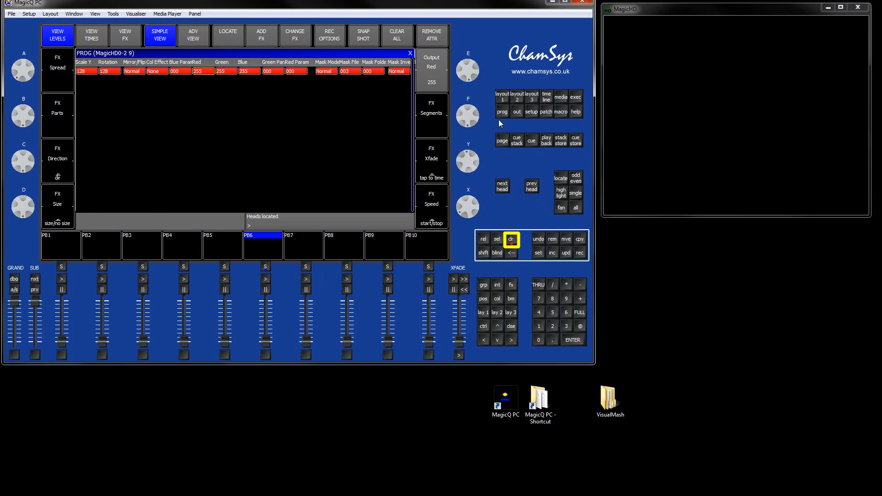
click(513, 241)
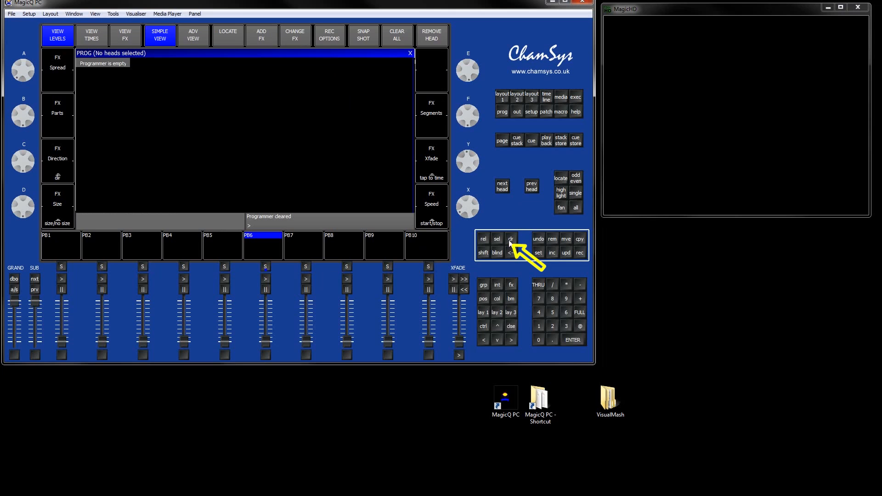
click(561, 98)
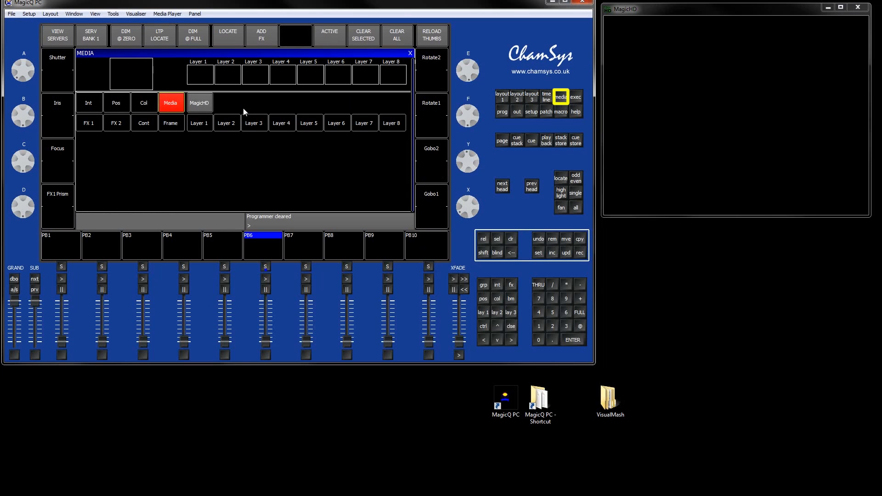
Select the MagicHD server's Output head and locate it to load its default values.
click(201, 103)
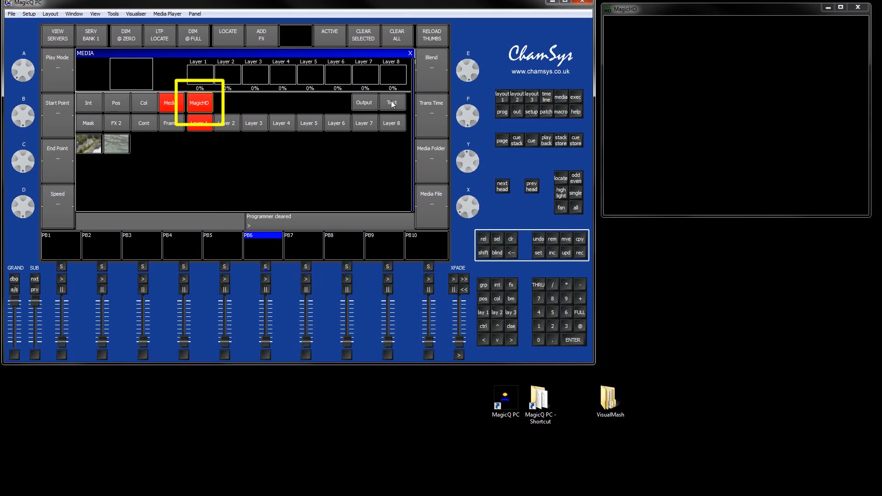
click(364, 102)
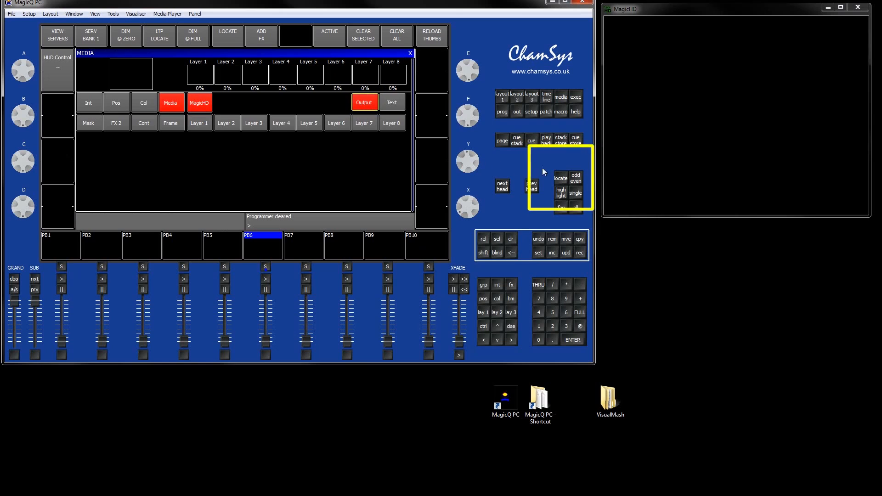
click(554, 179)
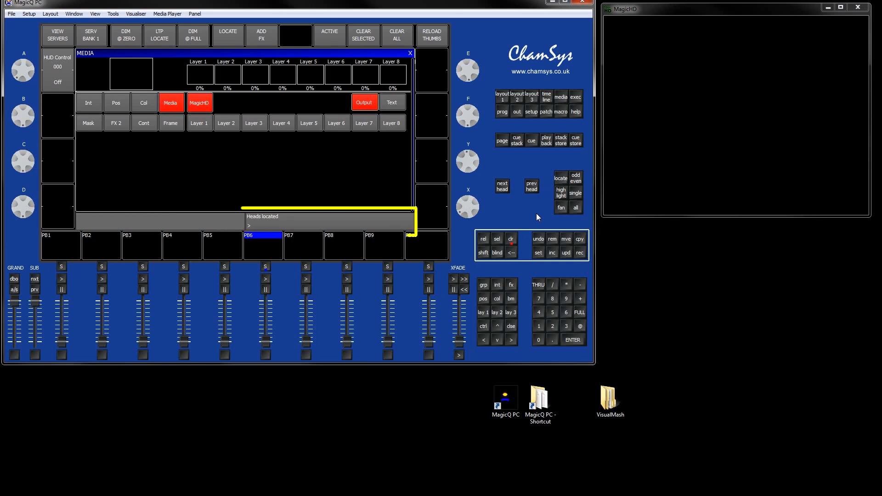
Record the programmer contents to playback PB10 with the name Output.
text(Ou)
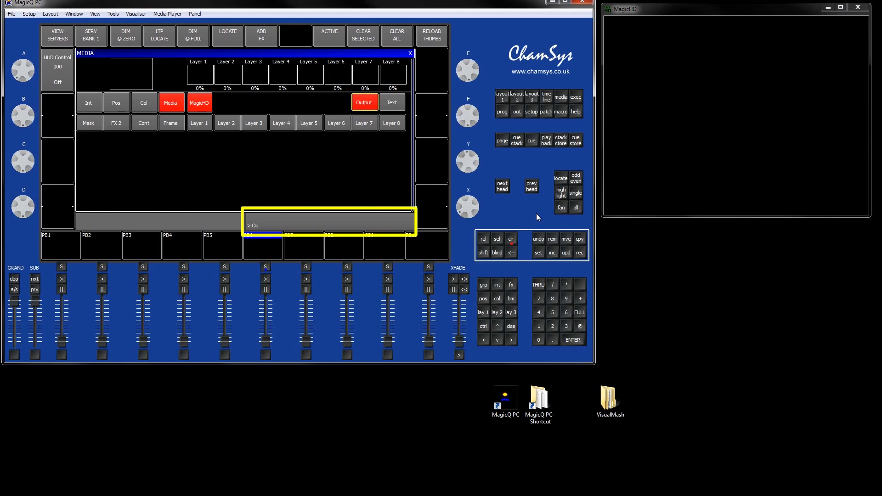
text(tpu)
text(r)
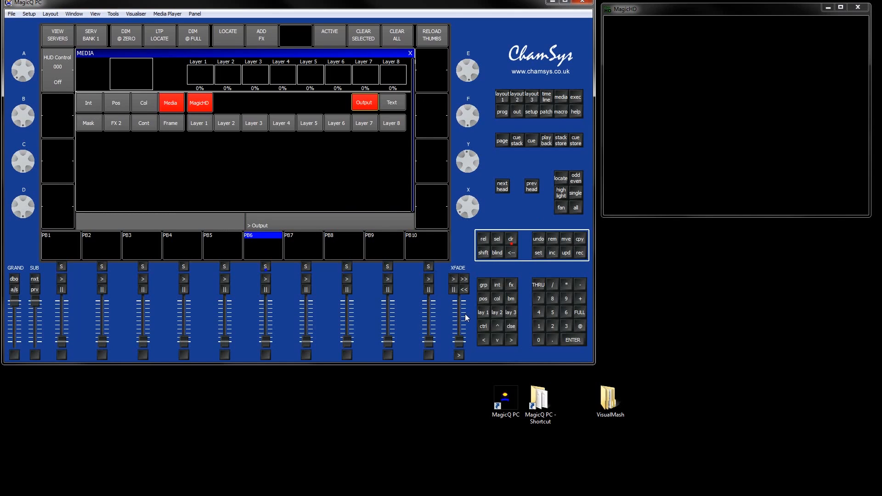
click(579, 253)
click(415, 244)
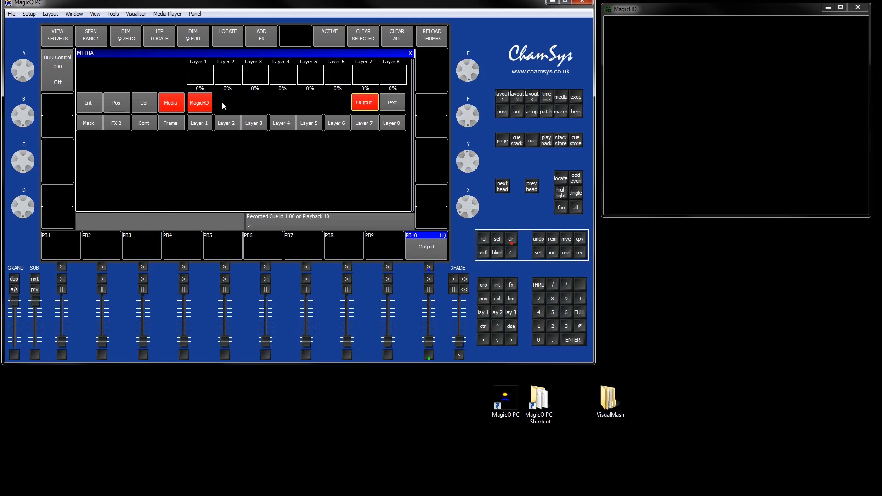
Select Layer 1 of the MagicHD server, check the Programmer window, and locate the layer.
click(201, 123)
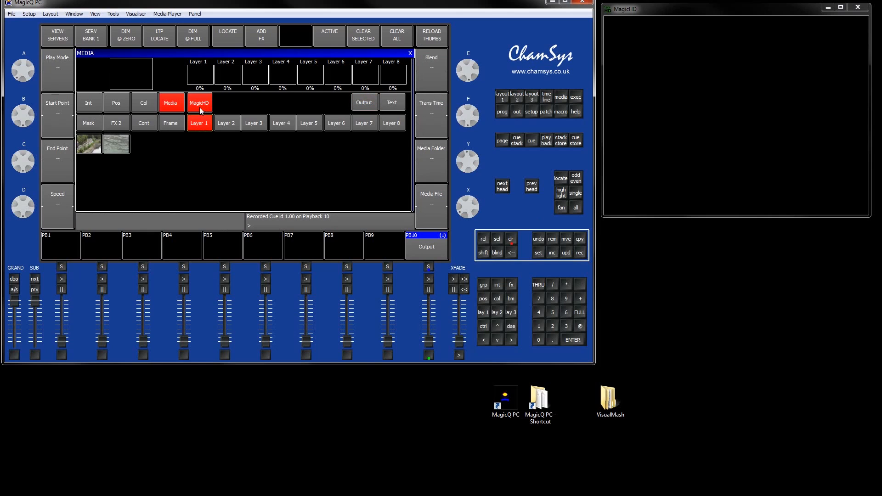
click(503, 112)
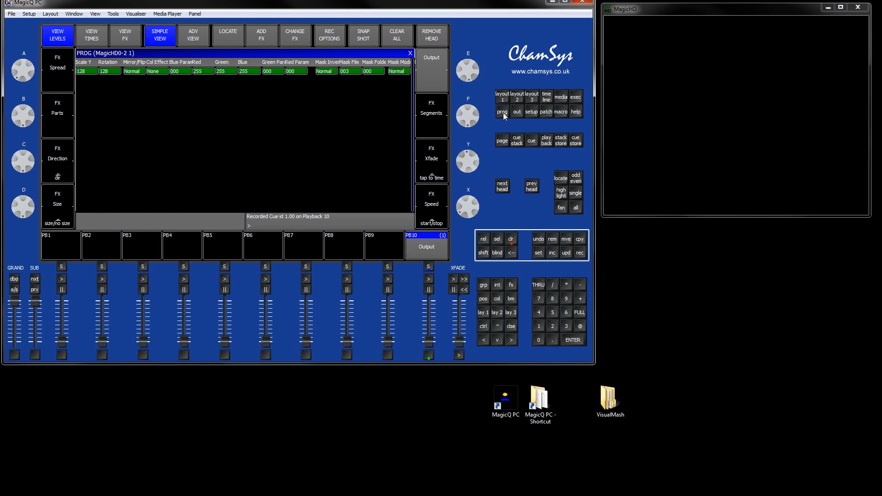
click(503, 113)
click(561, 178)
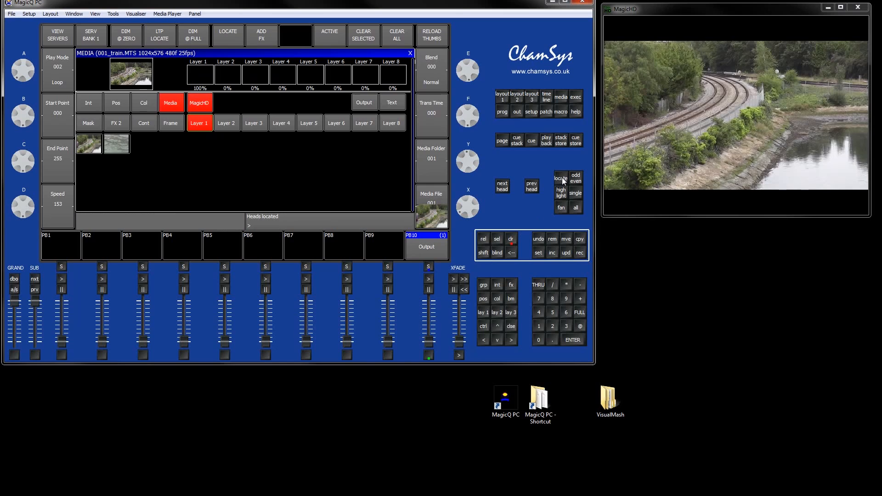
Compare the Layer 1 and recorded Output values in the Programmer window, and clear the programmer before returning to the Media window.
click(502, 113)
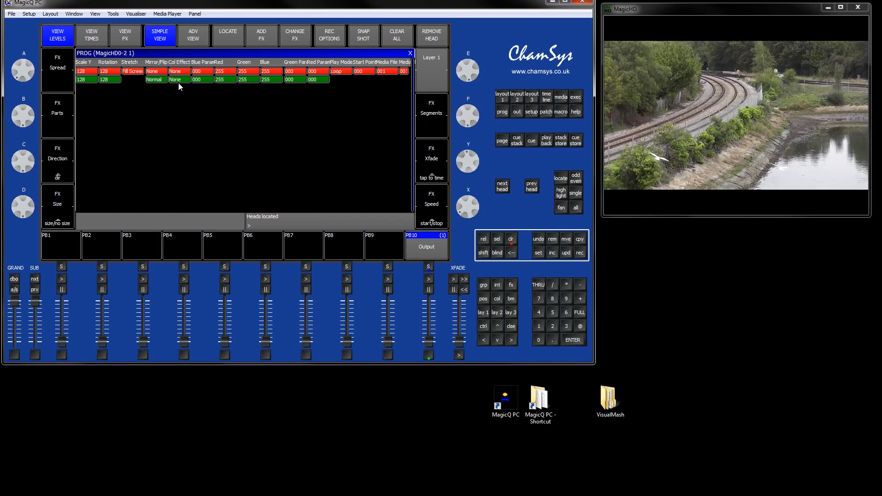
click(170, 72)
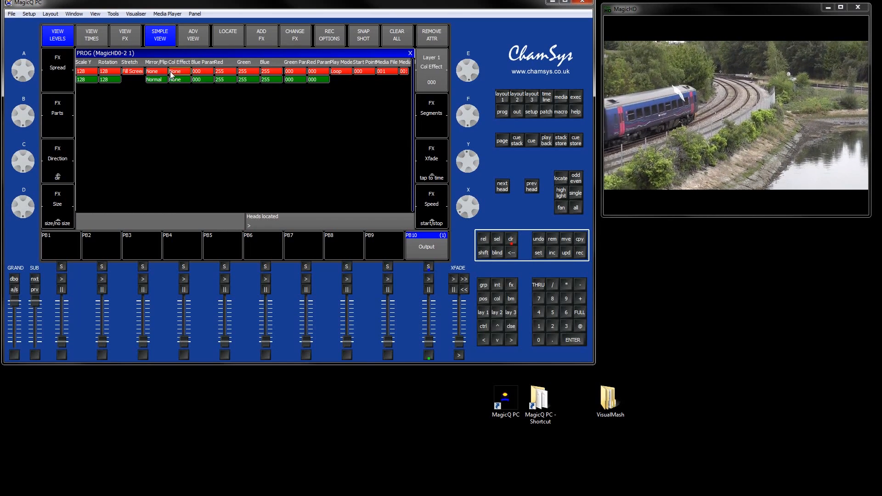
key(Home)
key(Left)
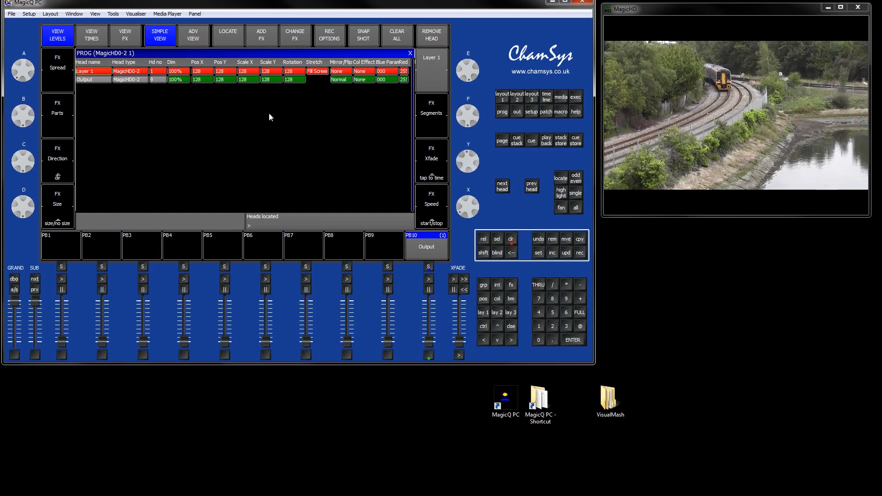
click(511, 239)
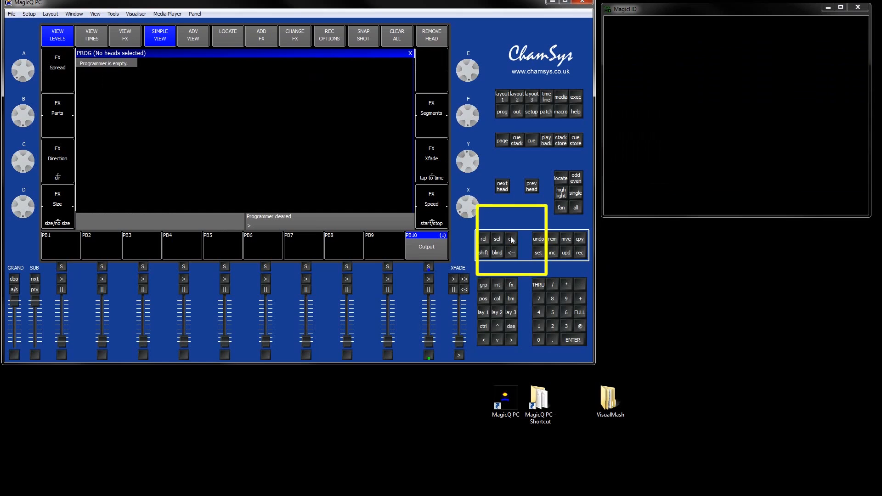
click(561, 96)
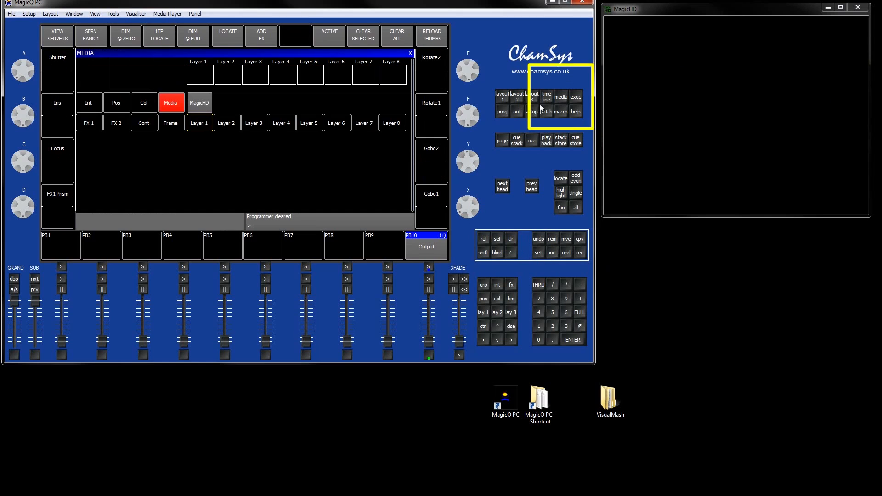
Select Layer 1 of the MagicHD server and locate it to load its default values.
click(203, 104)
click(200, 124)
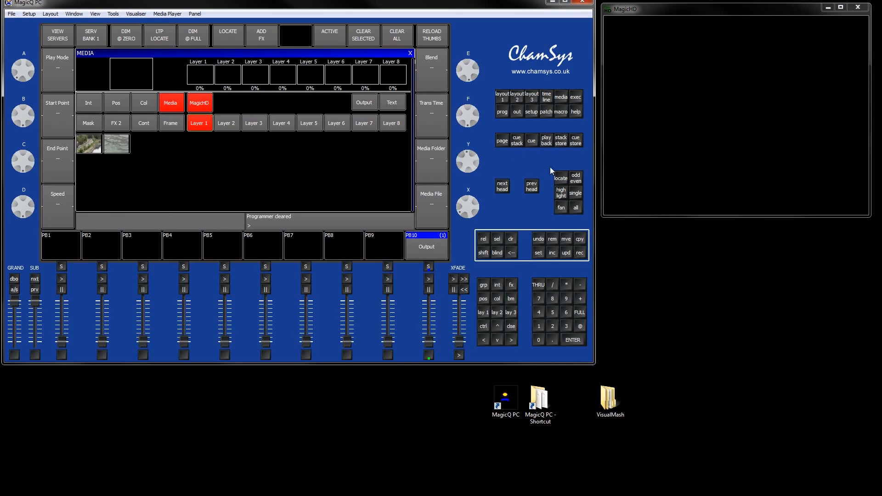
click(560, 182)
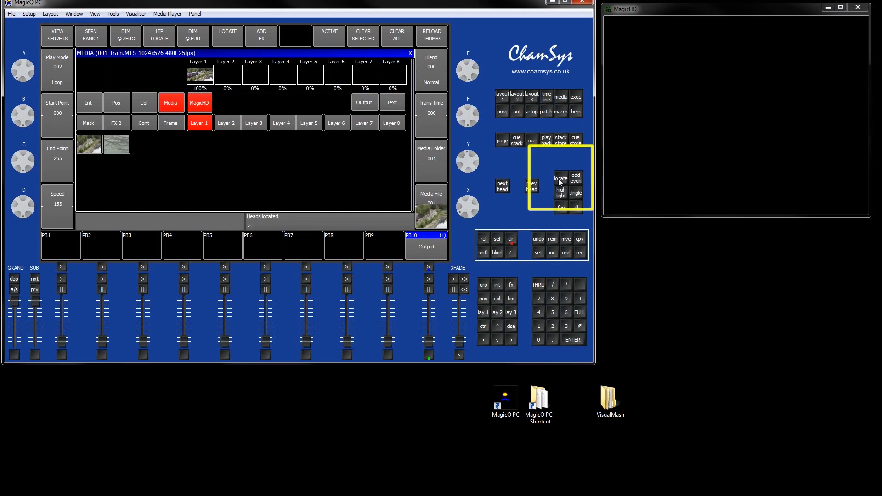
Set the media folder of Layer 1 to 010.
click(432, 170)
click(430, 170)
click(430, 169)
click(430, 169)
click(430, 169)
click(430, 170)
click(431, 171)
click(430, 171)
click(431, 171)
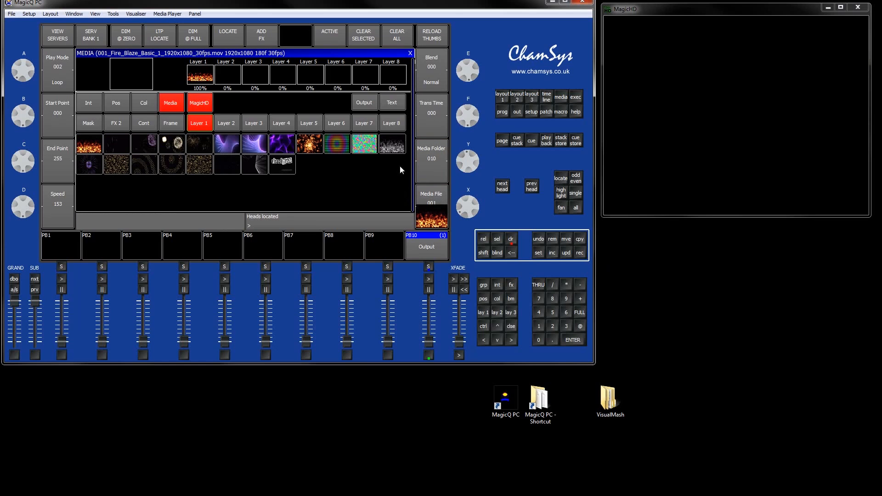
Try several clips from media folder 010 on Layer 1, ending with 011_Retro_Psychedelic_Liquid_Multi_Colour_1.
click(120, 139)
click(86, 145)
click(111, 146)
click(142, 143)
click(112, 145)
click(96, 145)
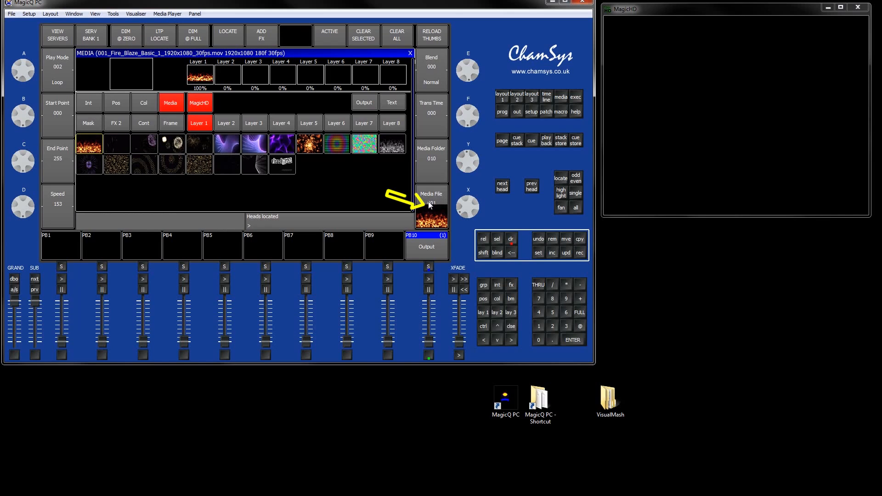
click(115, 145)
click(148, 147)
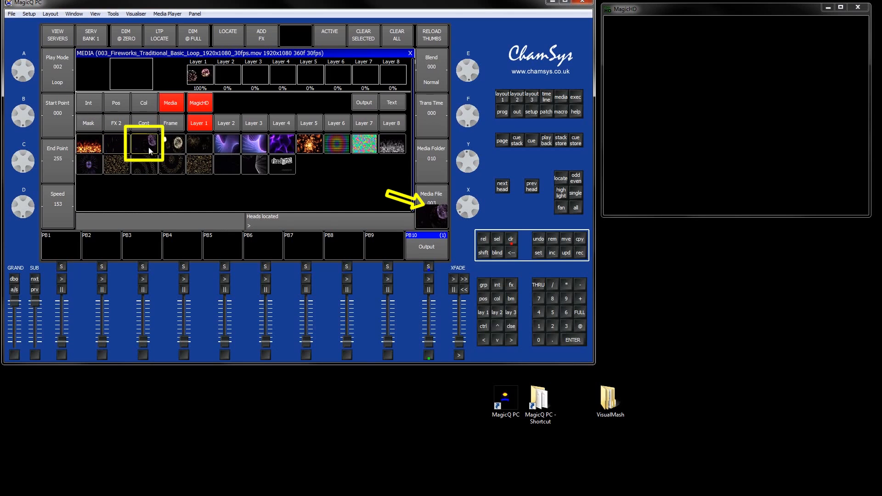
click(172, 145)
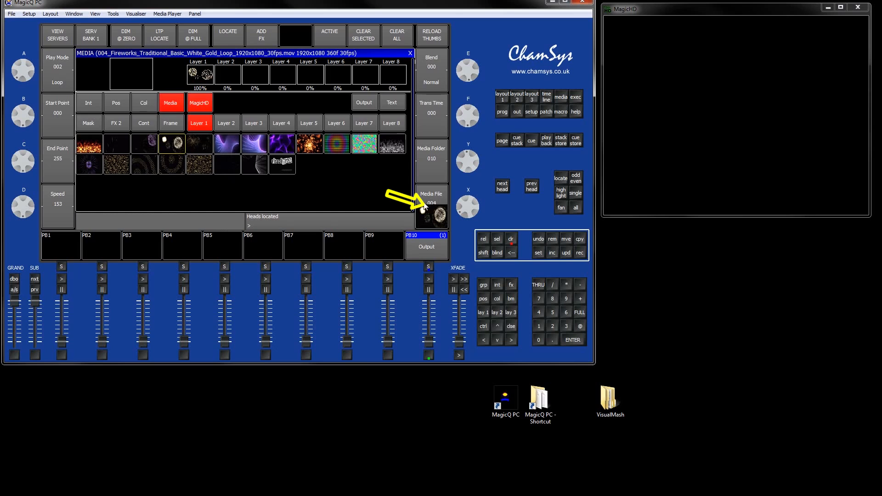
click(196, 146)
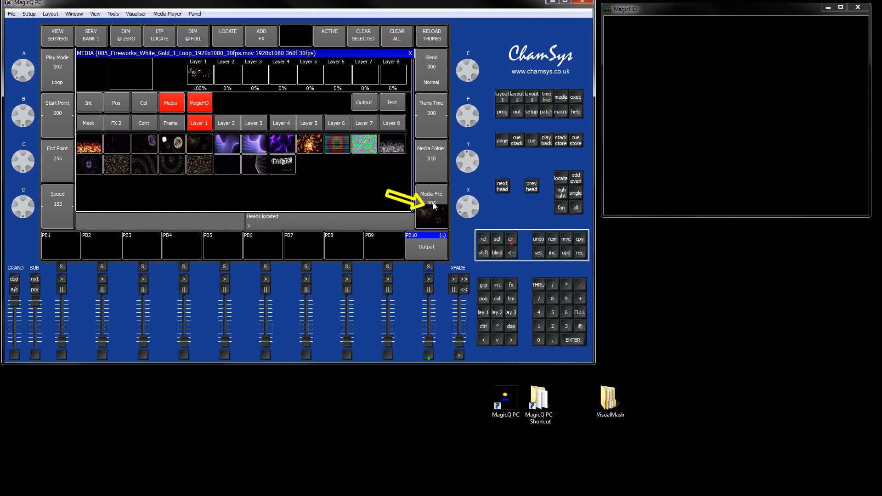
click(225, 151)
click(255, 147)
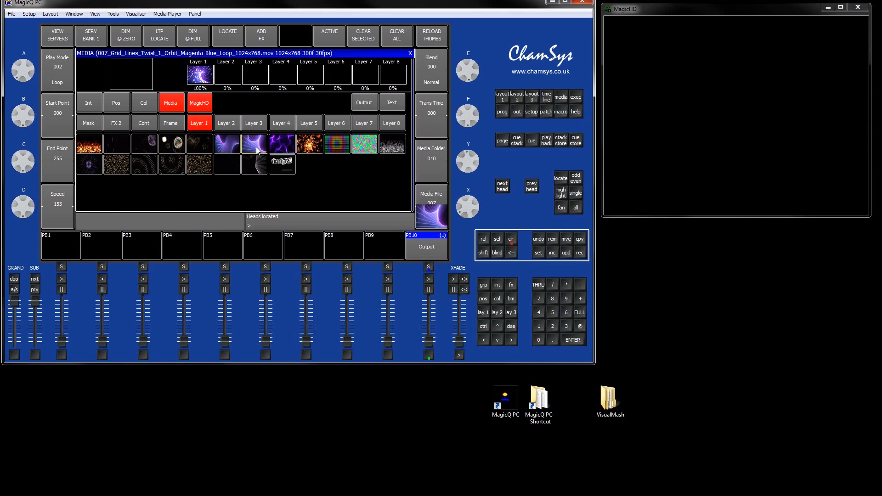
scroll(440, 216, up, 3)
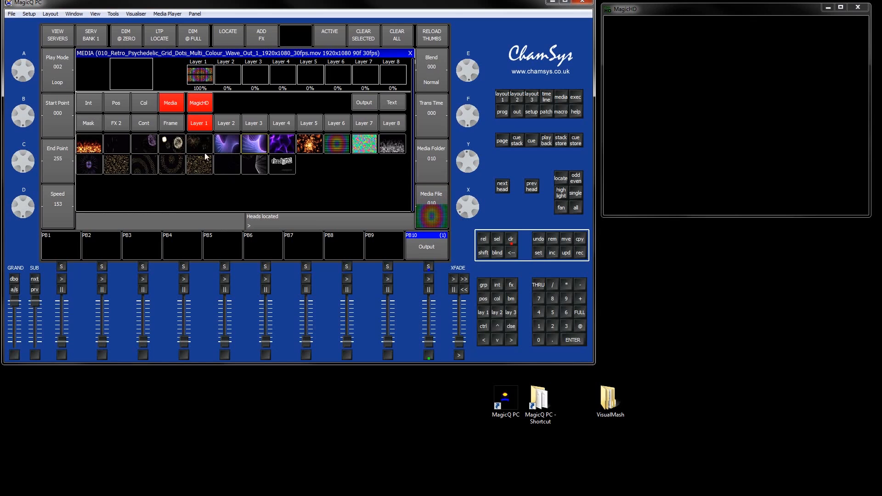
click(367, 147)
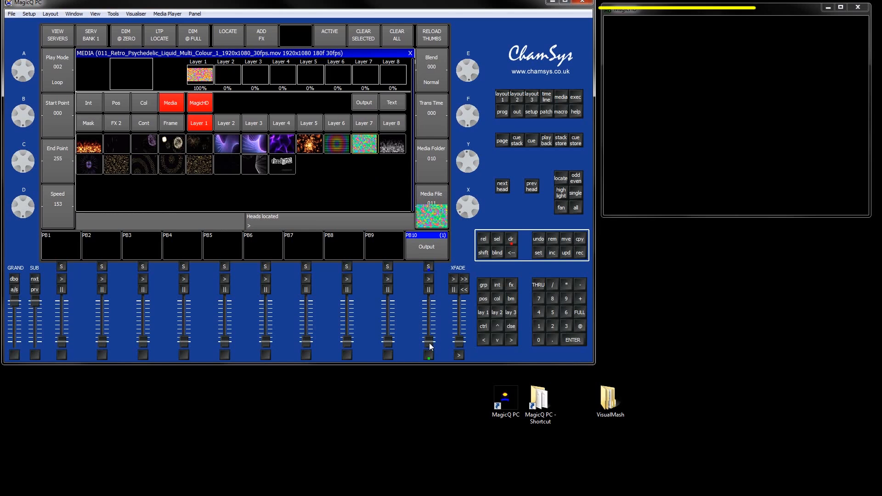
Bring up the Output playback PB10 to full and apply the MagicHD logo mask to Layer 1.
drag(429, 344, 431, 301)
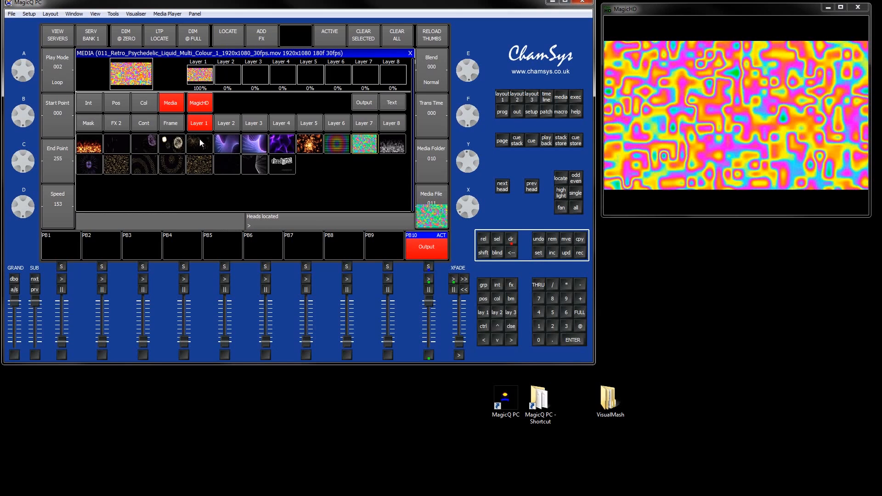
click(90, 128)
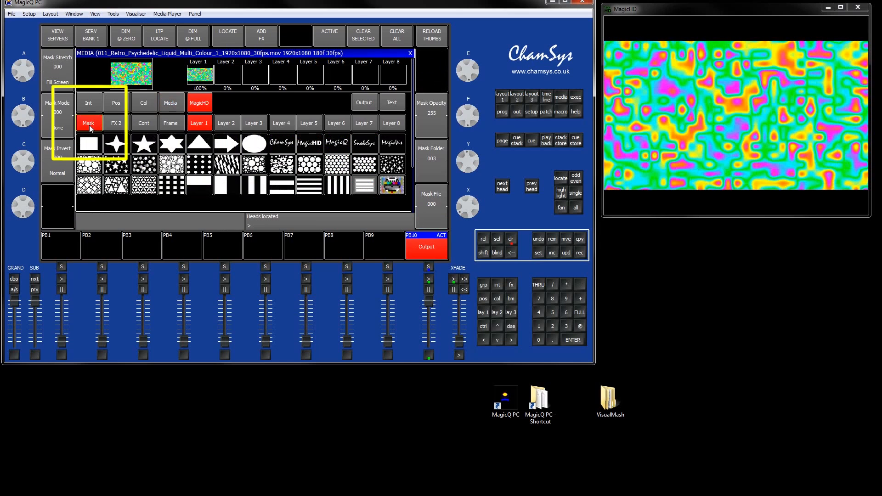
click(309, 143)
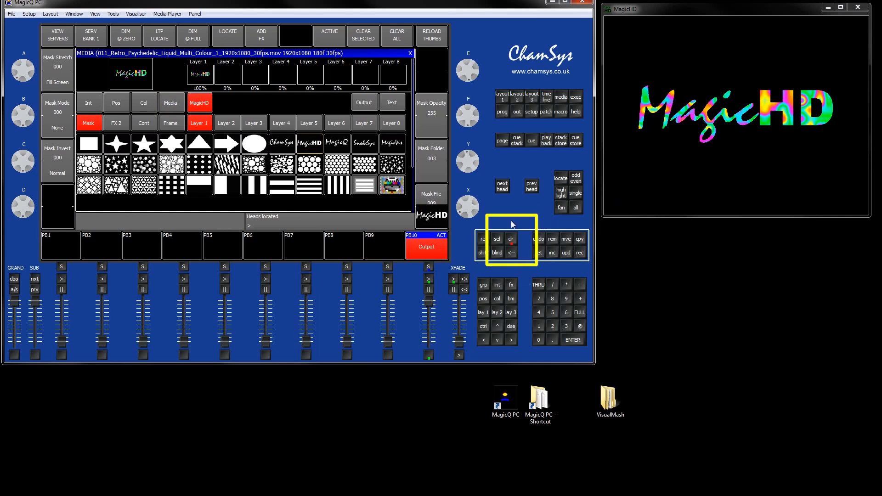
Clear the programmer, then reselect Layer 1 of the MagicHD server and locate it.
click(512, 241)
click(204, 105)
click(202, 123)
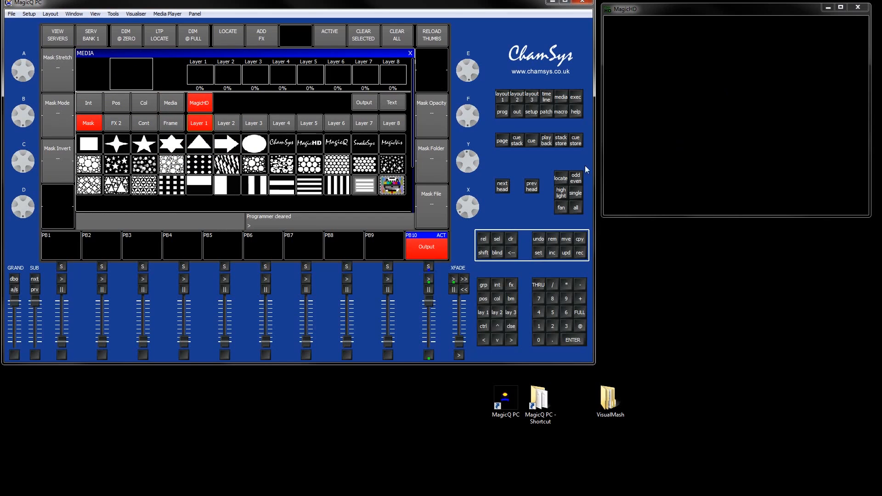
click(560, 178)
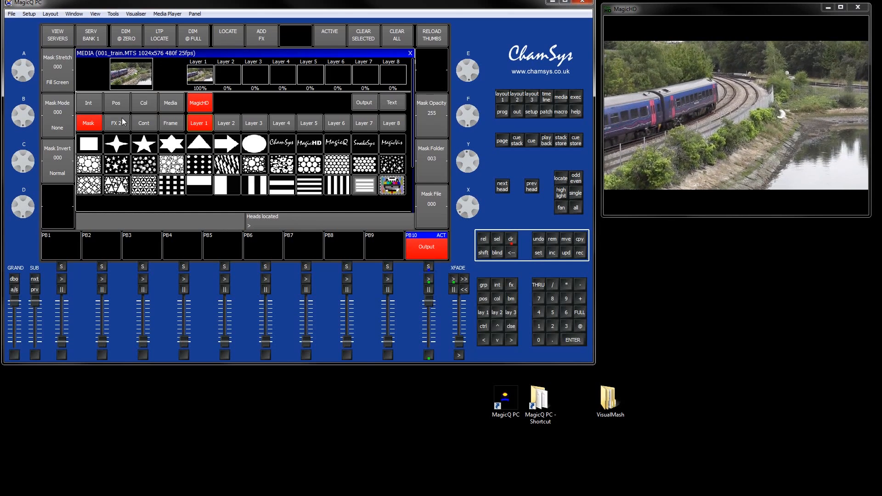
Apply the MagicHD logo mask from mask folder 003 to the located Layer 1.
click(170, 103)
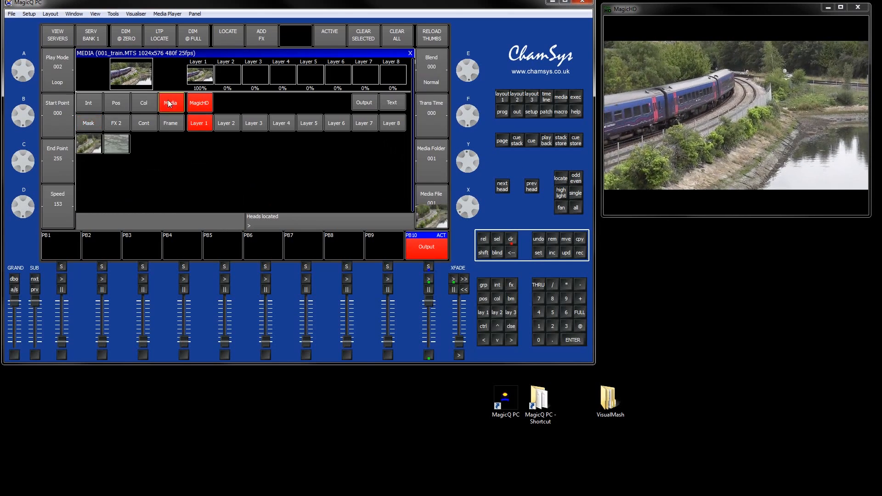
click(88, 123)
click(309, 143)
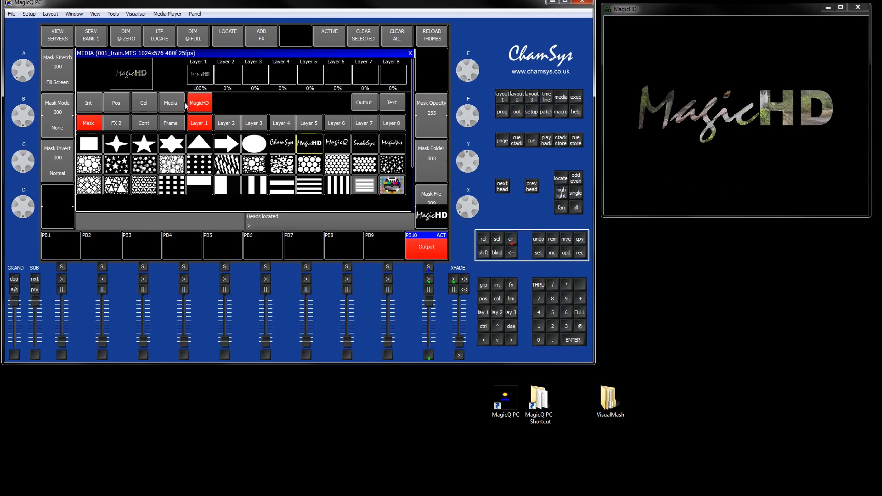
Set Layer 1's media folder to 010 and choose the clip 011_Retro_Psychedelic_Liquid_Multi_Colour_1.
click(175, 104)
scroll(427, 172, up, 6)
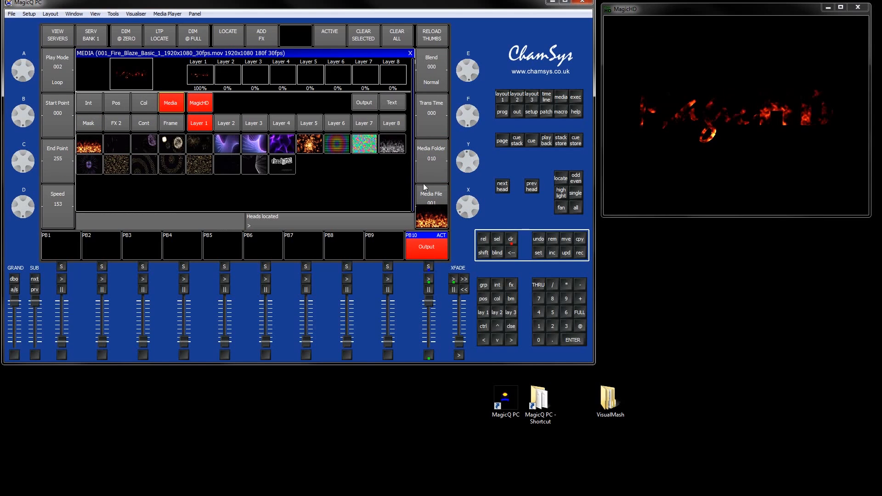
scroll(431, 220, up, 3)
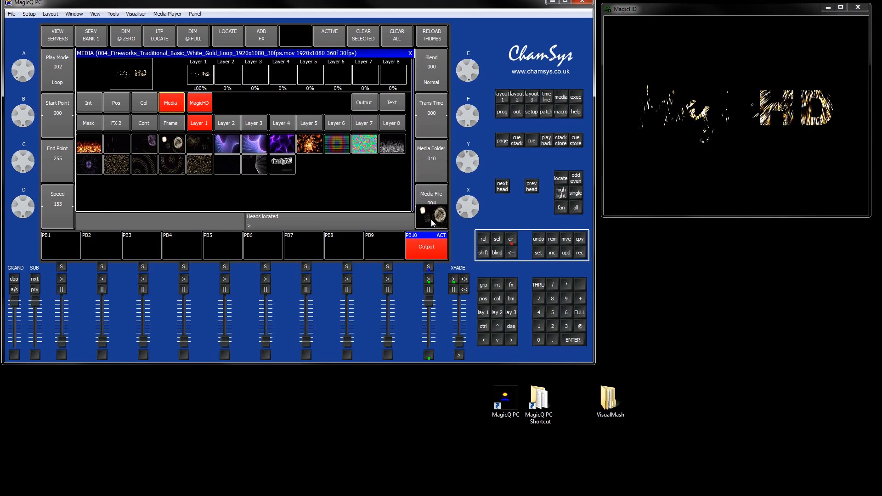
scroll(431, 219, up, 2)
scroll(430, 218, up, 1)
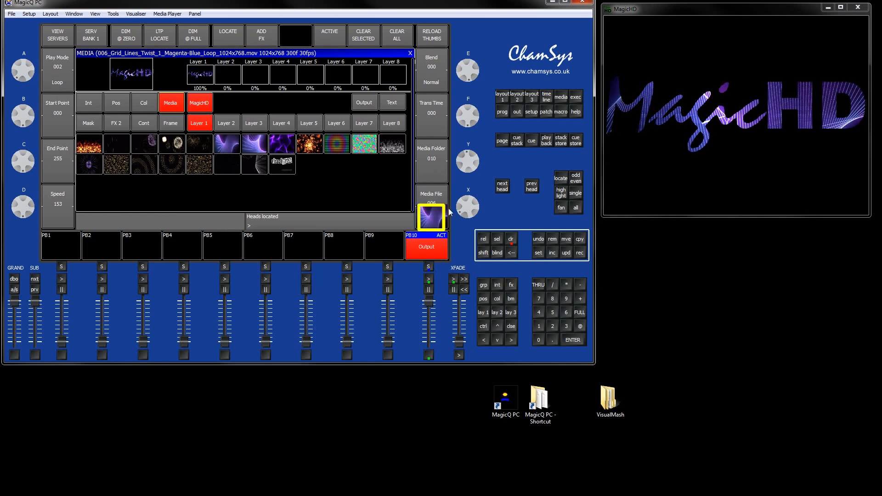
click(363, 146)
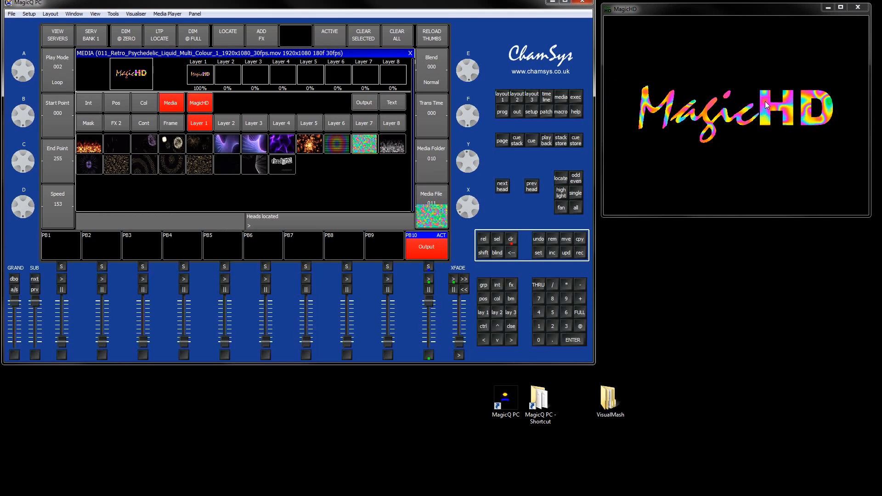
Record the programmer contents to playback PB1 with the name MagicHD.
click(580, 253)
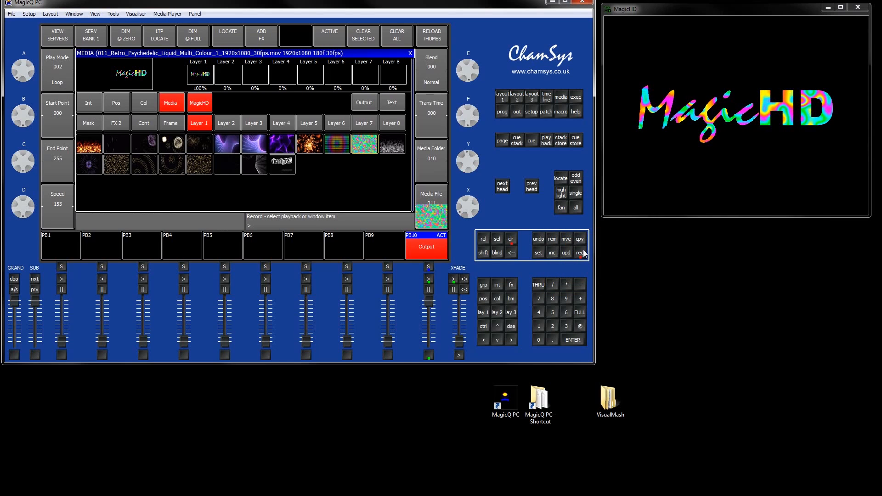
text(Magi)
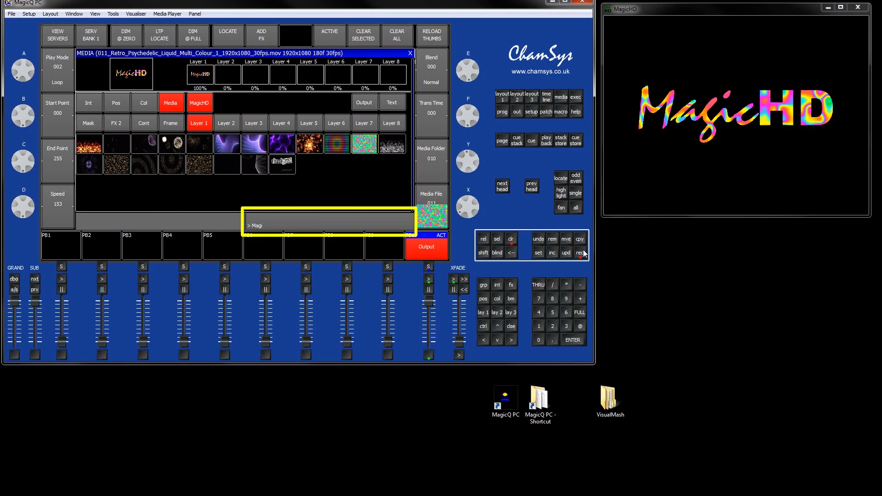
text(cHD)
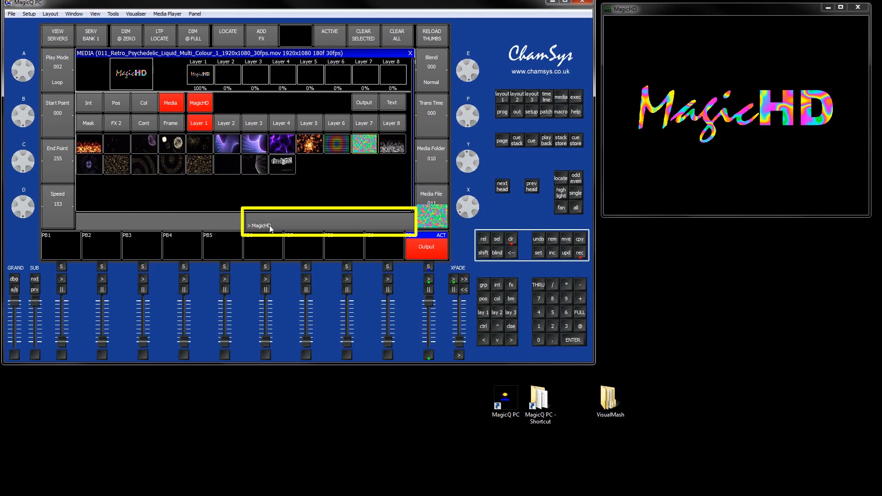
click(53, 244)
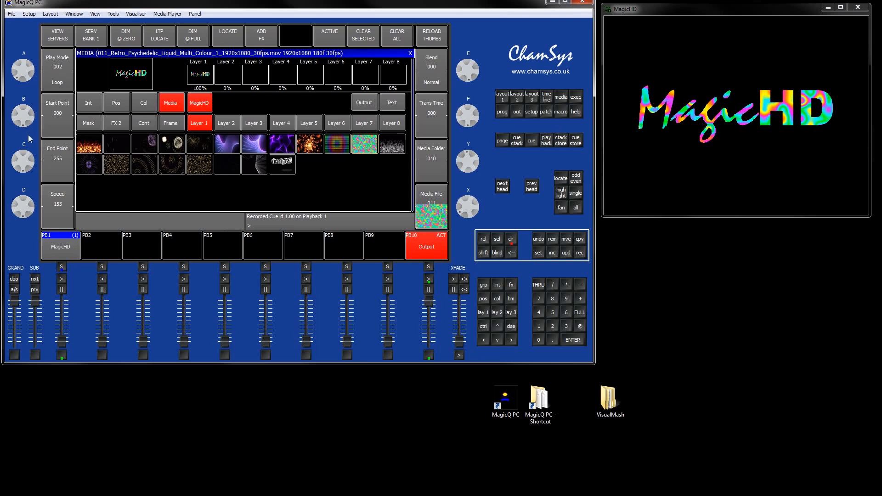
Change Layer 1's mask folder to 010 and choose the visualmash logo, file 020, as the mask.
click(91, 124)
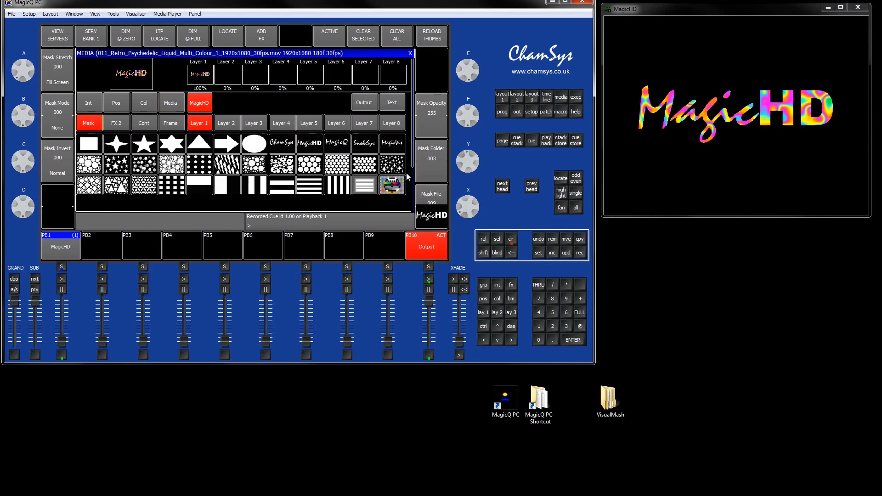
click(431, 166)
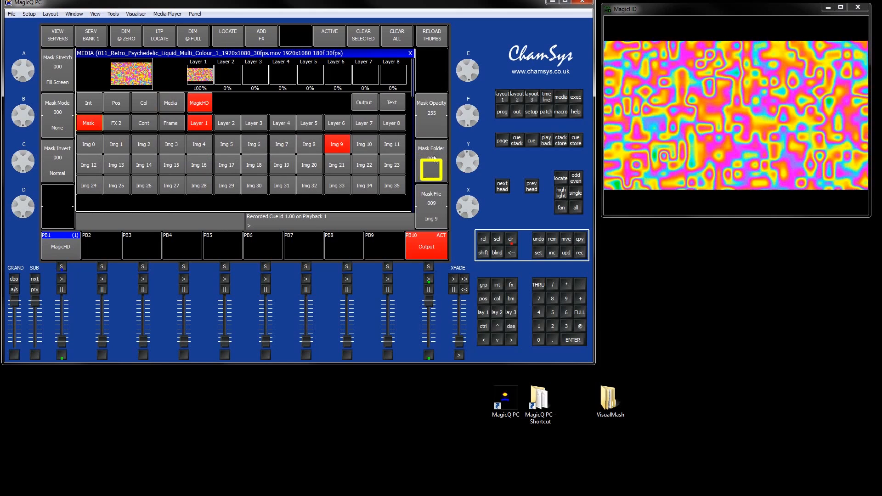
click(436, 174)
click(436, 175)
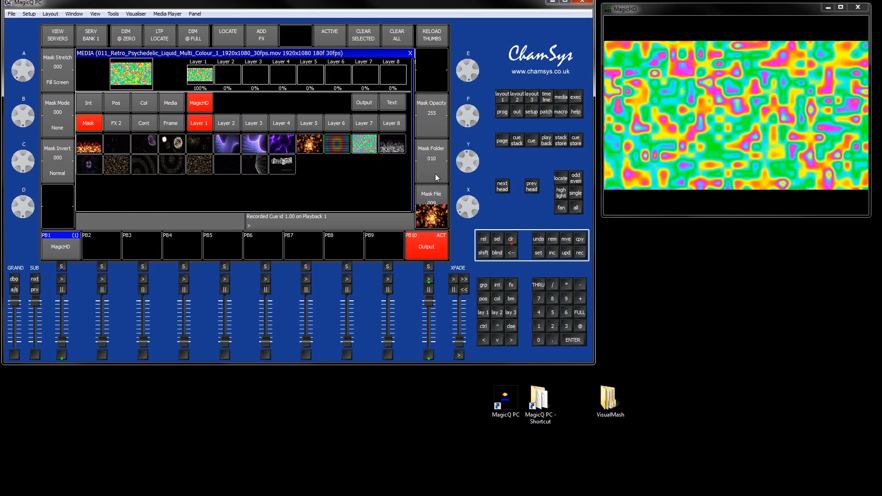
click(280, 165)
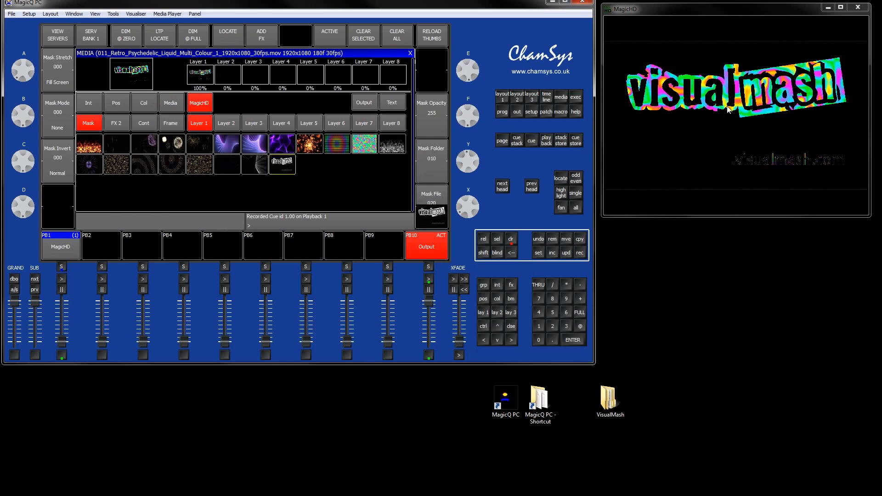
Record the programmer contents as a second cue on playback PB1 with the name VisualMash.
text(visualMash)
click(581, 254)
click(60, 251)
Raise playback PB1's fader, run its MagicHD and VisualMash cues, and bring the fader back down.
drag(59, 343, 64, 304)
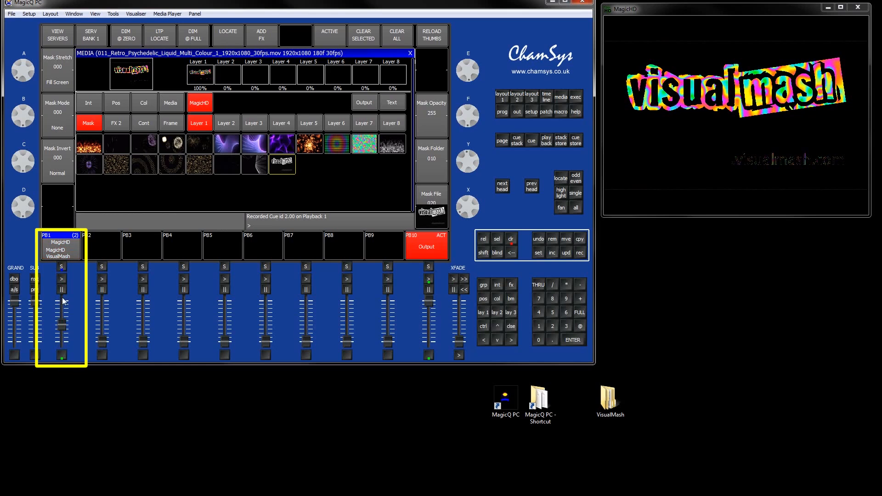
click(61, 278)
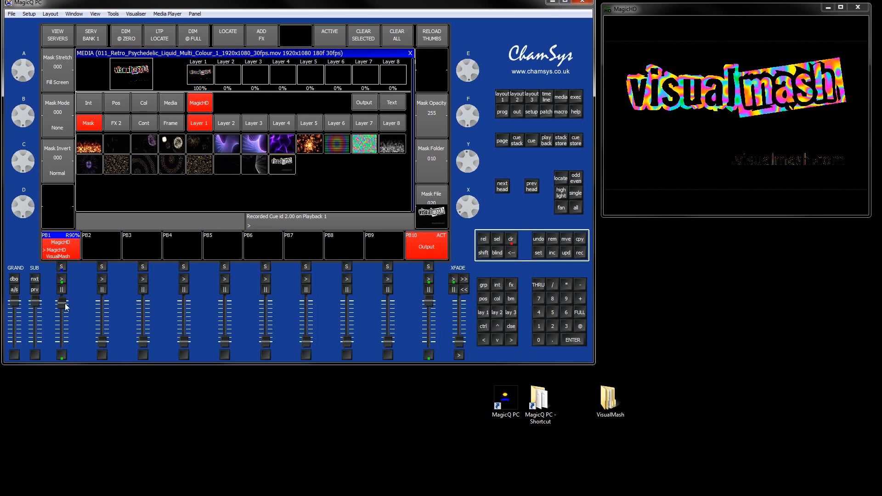
click(61, 352)
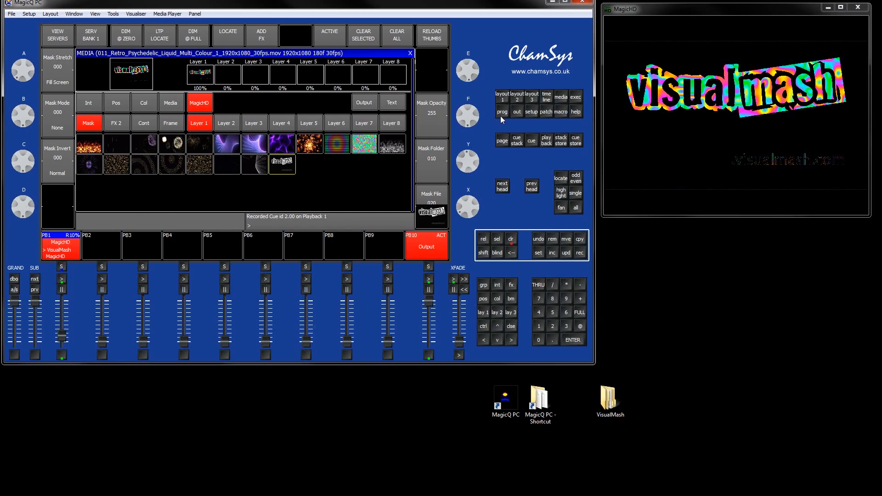
Check the contents of the Programmer window, clear the programmer, and return to the Media window.
click(501, 113)
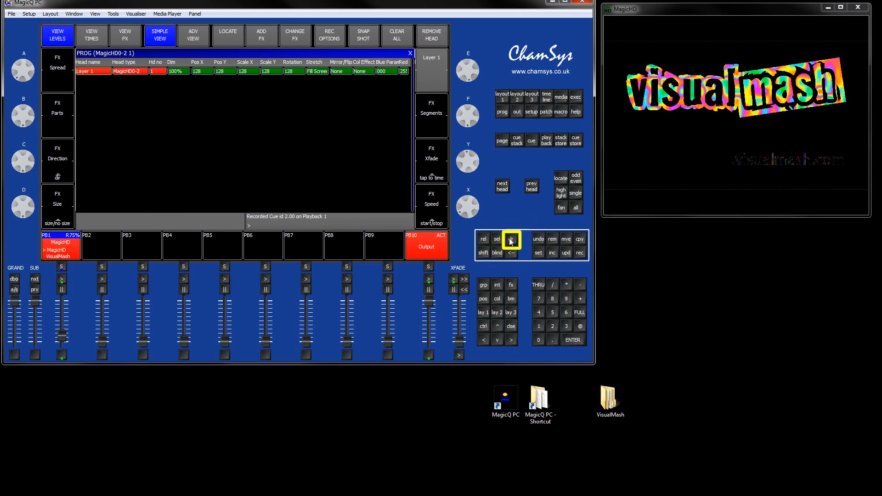
click(511, 239)
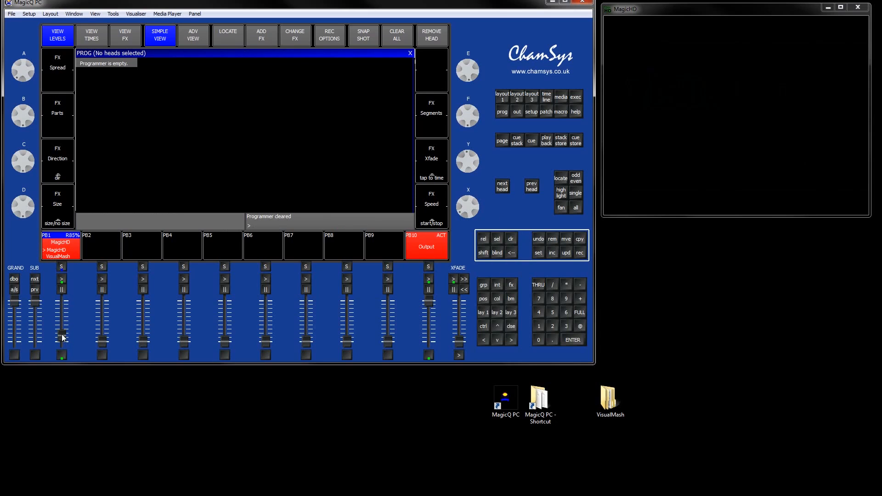
click(561, 97)
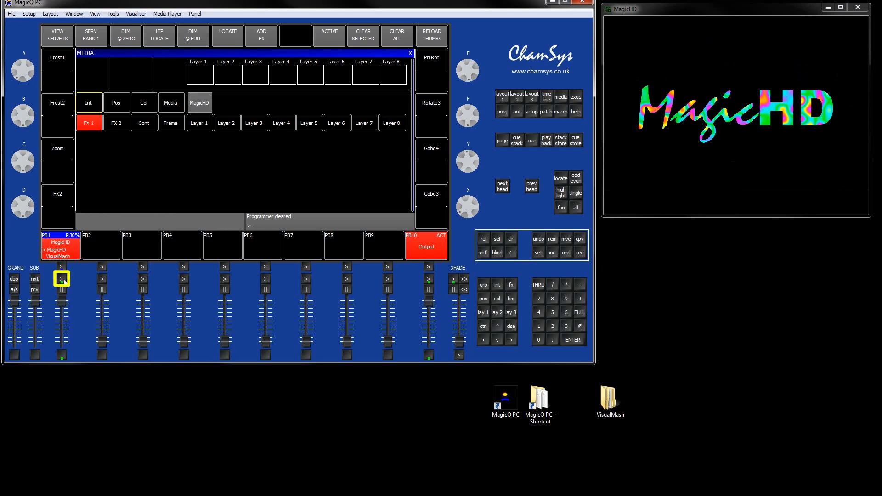
Open playback PB1's cue stack, try different chase speeds, and tap in a chase tempo of 160 BPM.
click(64, 251)
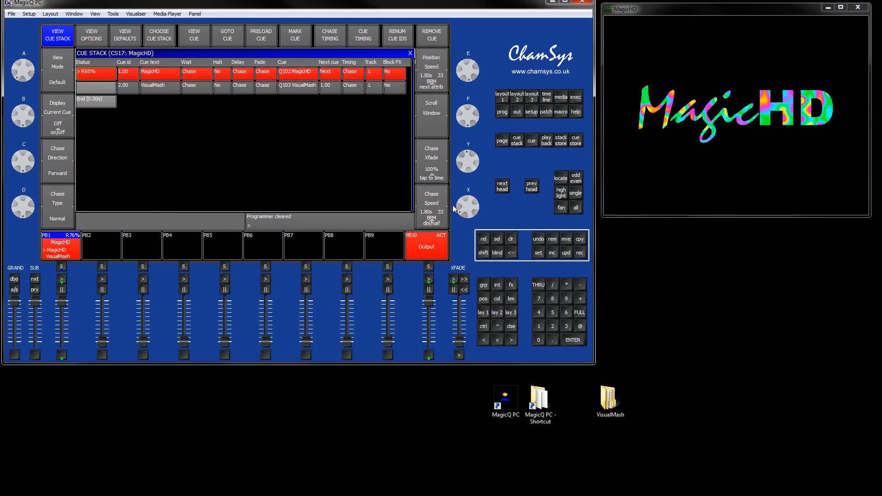
scroll(461, 212, up, 10)
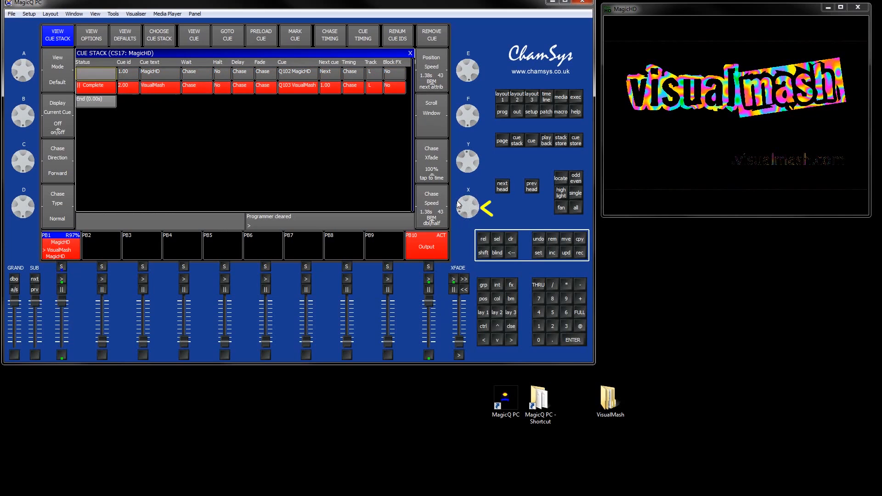
scroll(459, 205, down, 7)
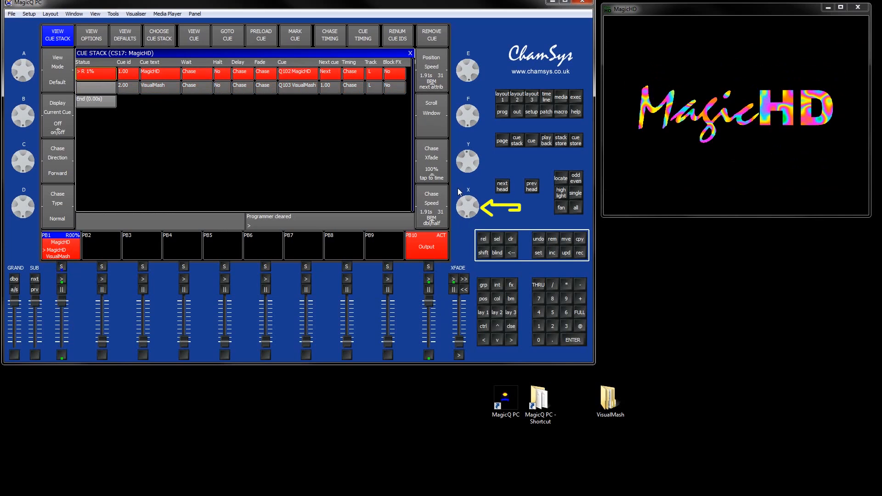
double_click(429, 167)
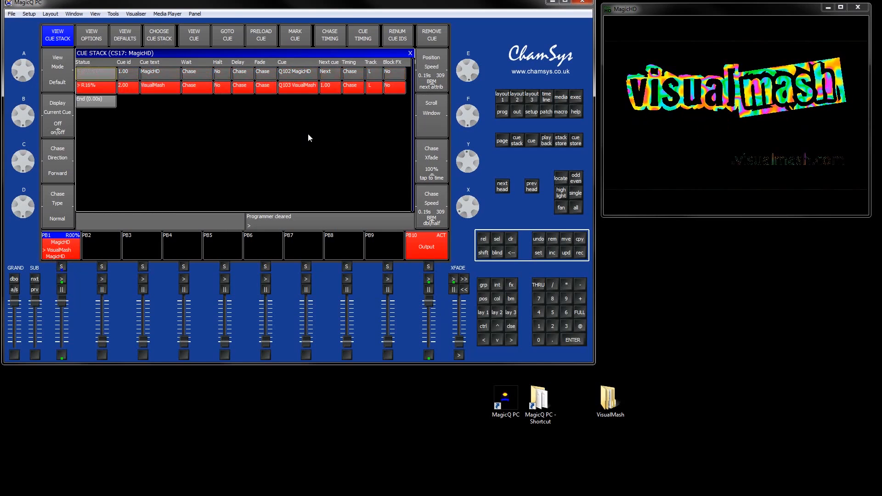
click(431, 170)
click(432, 170)
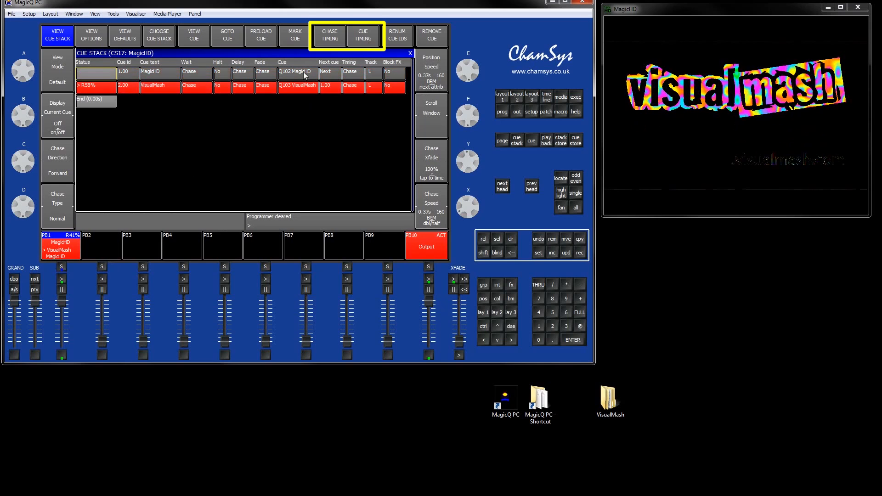
Set all steps of PB1's cue stack to individual cue timing and step manually between its MagicHD and VisualMash cues.
click(365, 39)
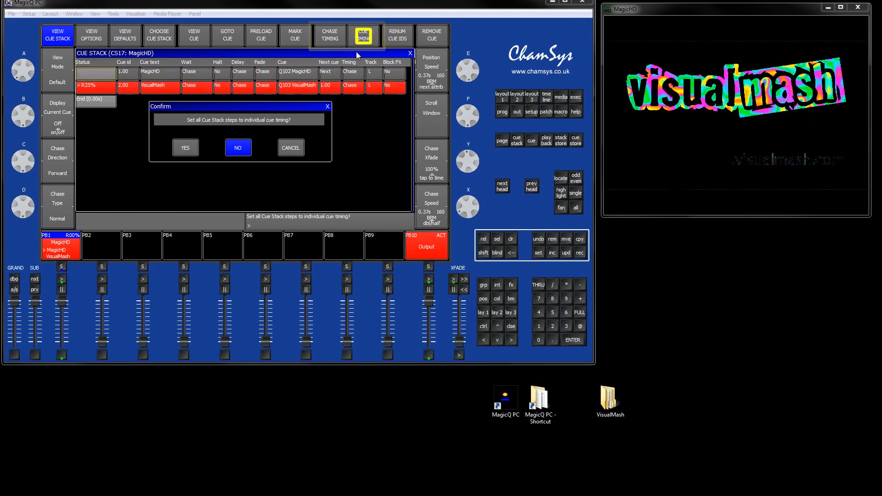
click(181, 148)
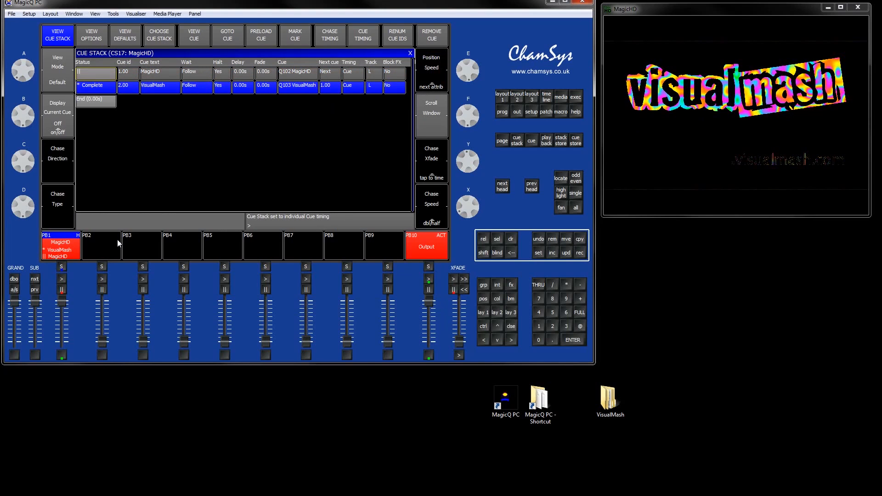
click(62, 281)
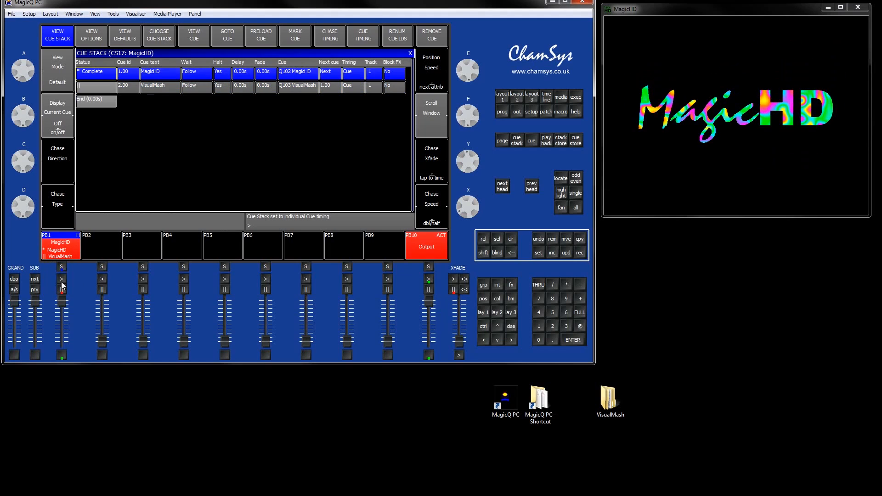
click(62, 280)
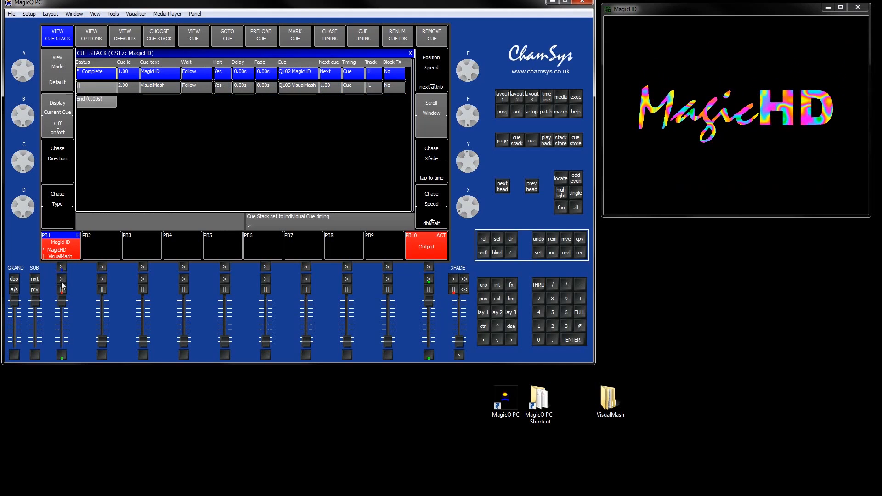
click(62, 280)
click(62, 281)
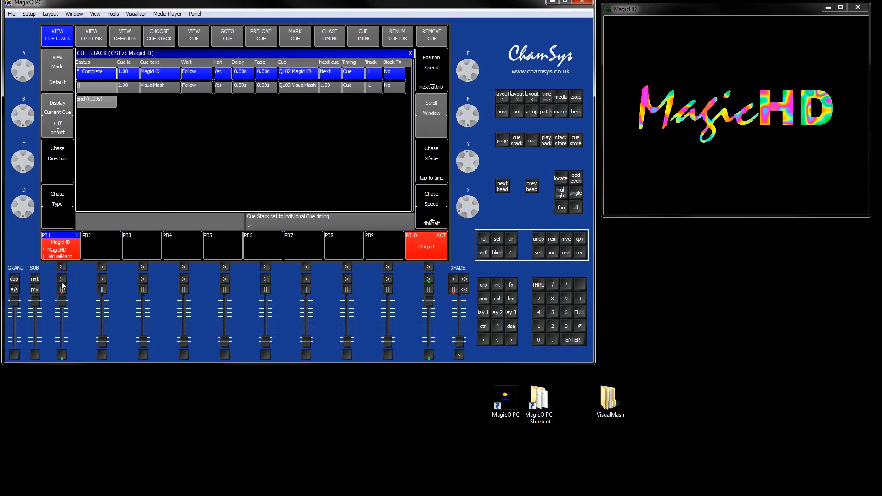
click(62, 280)
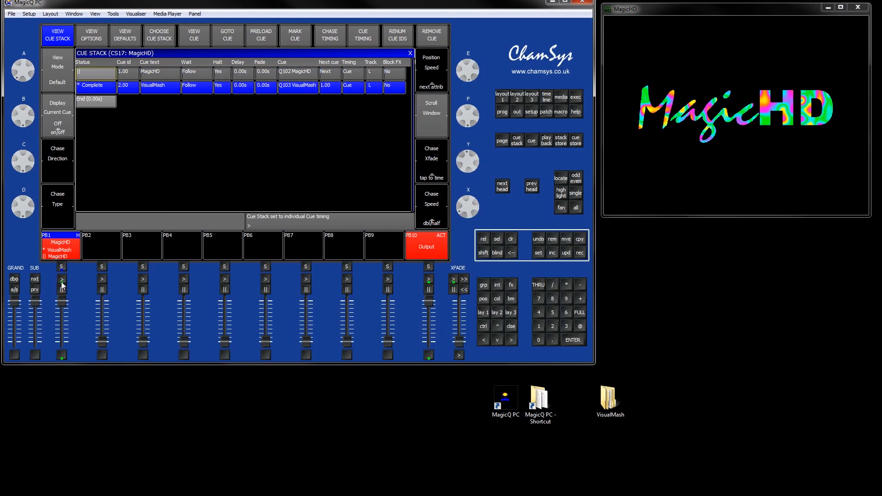
click(62, 281)
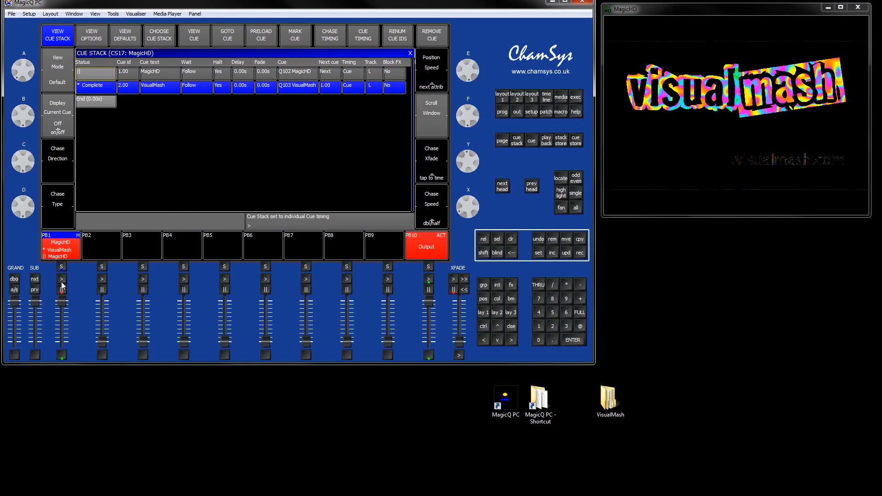
click(62, 281)
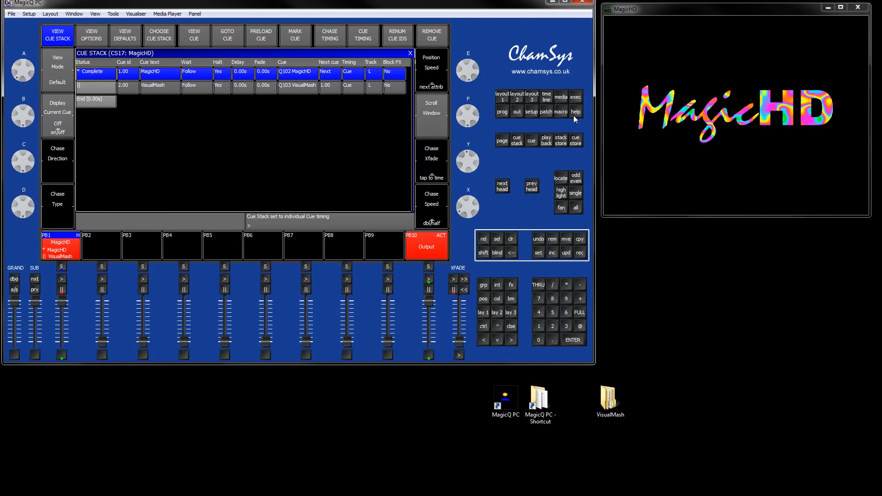
Return to the Media window, select Layer 2 of the MagicHD server, and locate the layer.
click(561, 97)
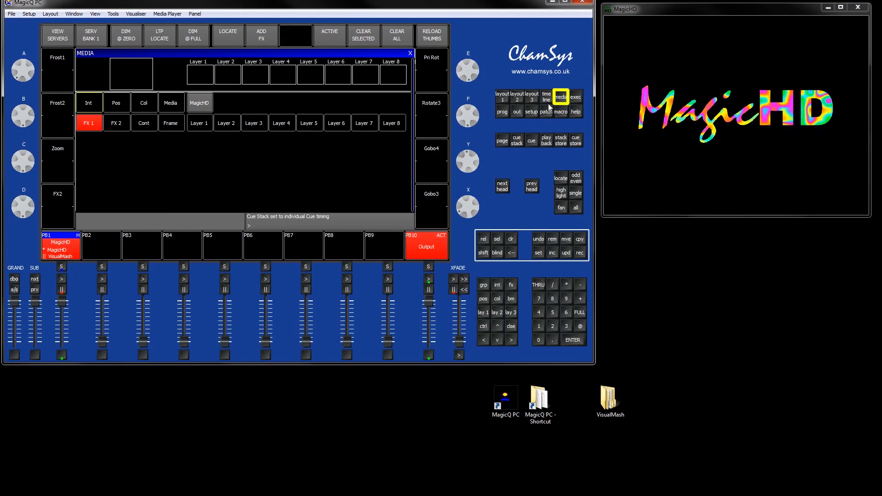
click(198, 105)
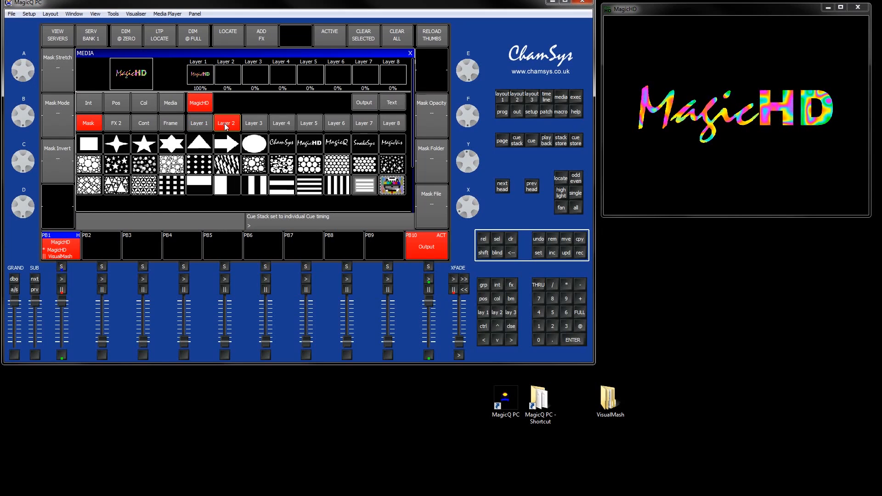
click(561, 178)
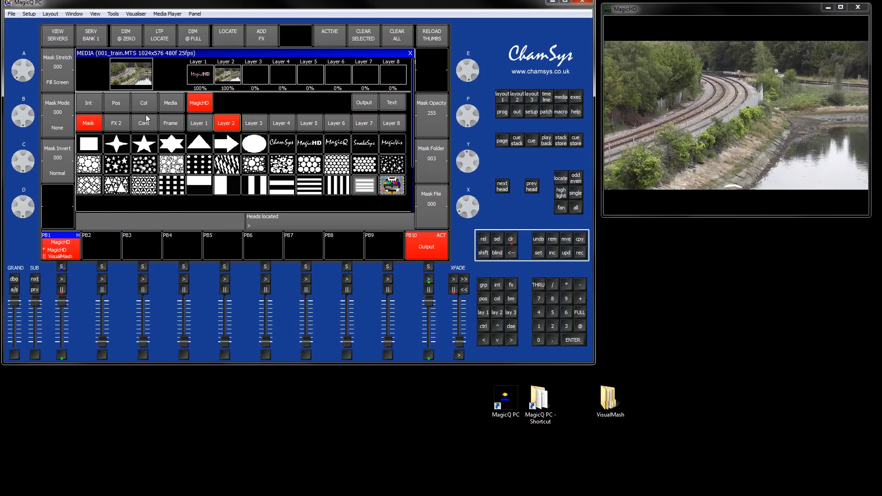
Set Layer 2's media folder to 010 and choose the traditional fireworks loop, file 003, as its content.
click(169, 103)
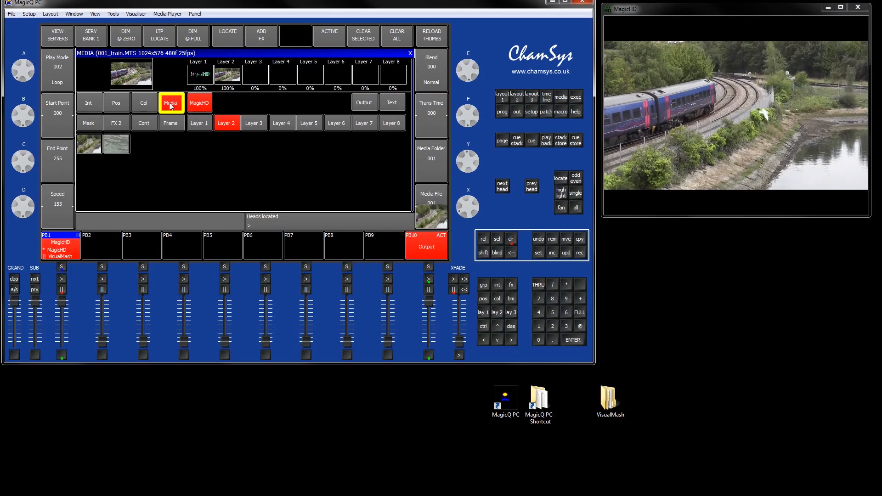
scroll(434, 173, up, 5)
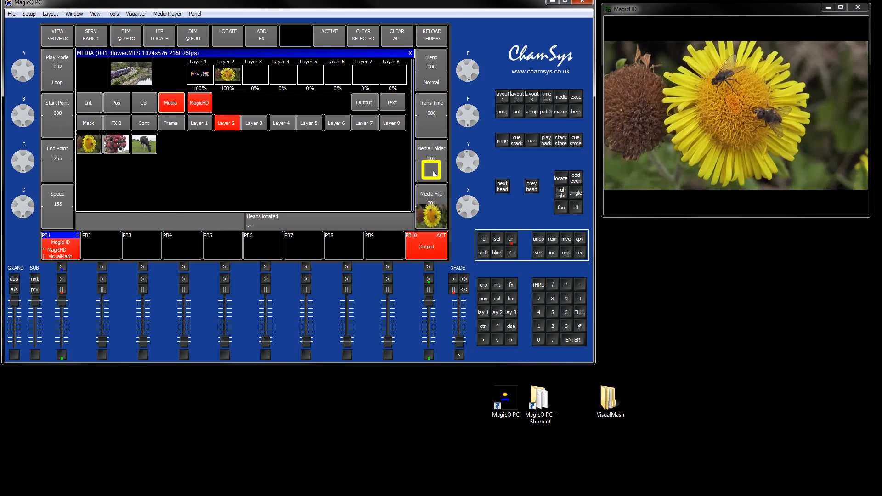
scroll(434, 174, up, 4)
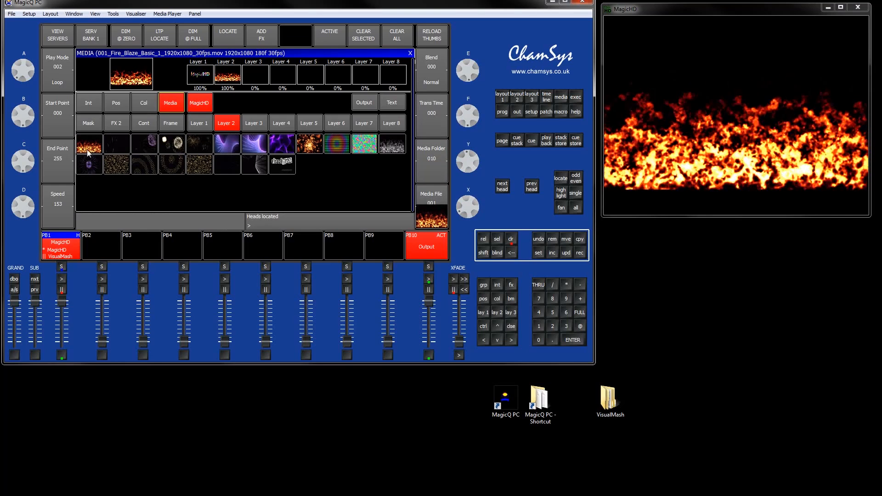
click(150, 144)
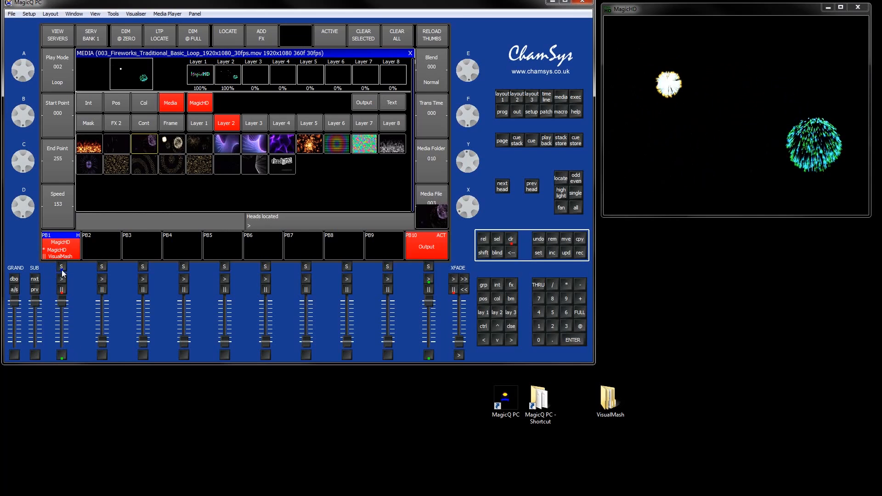
Set Layer 2's blend mode to 003, Max Col, to combine the fireworks with Layer 1's logo.
click(429, 78)
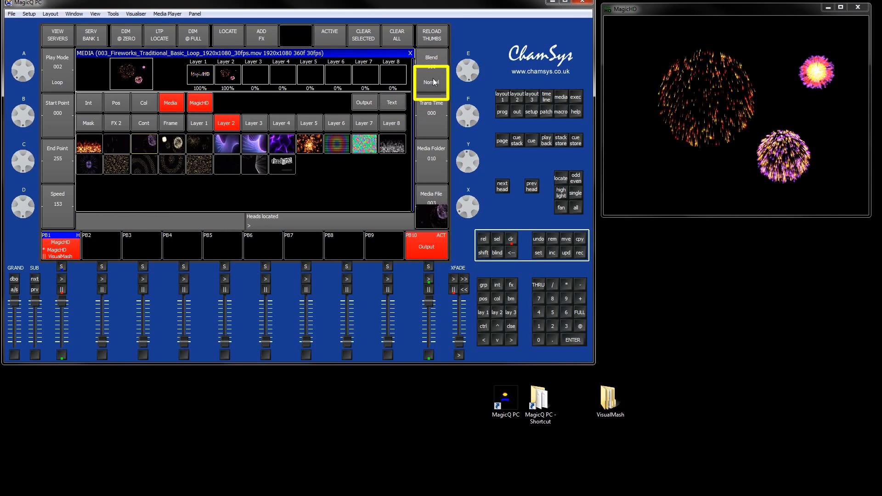
click(433, 82)
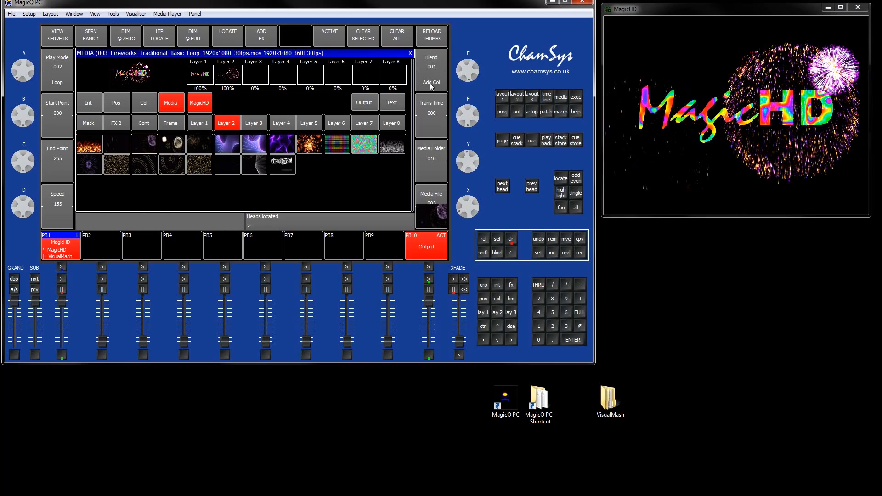
click(432, 82)
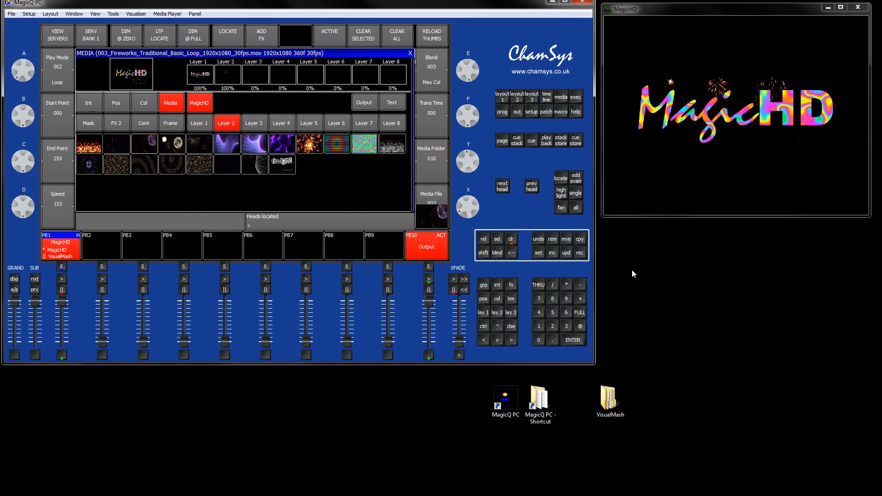
Check the programmer contents and record them as a cue named Fireworks on playback PB2.
click(581, 253)
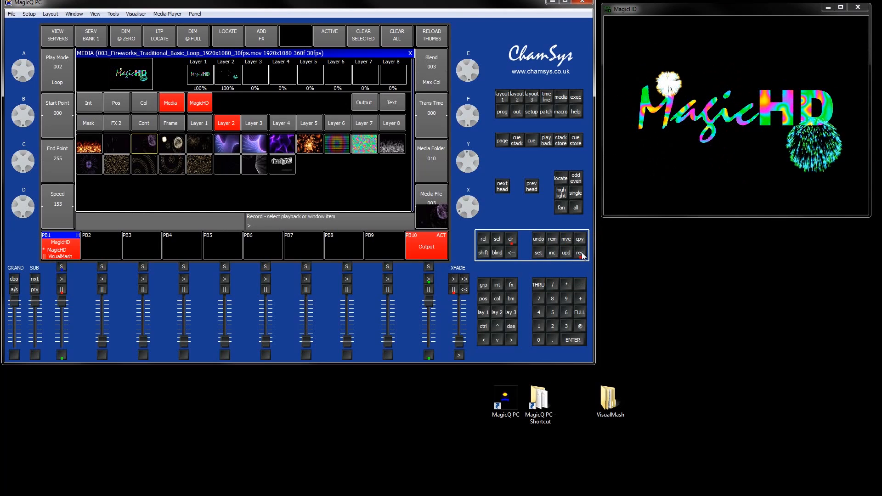
text(Fireworks)
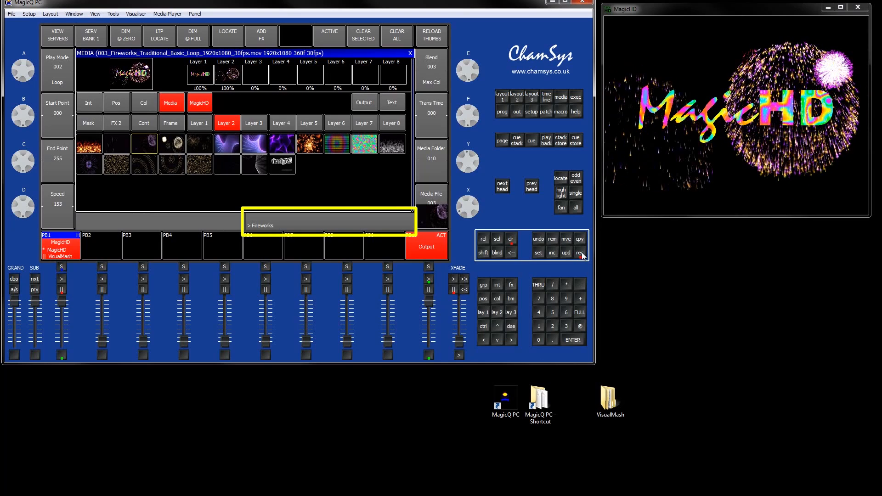
click(502, 113)
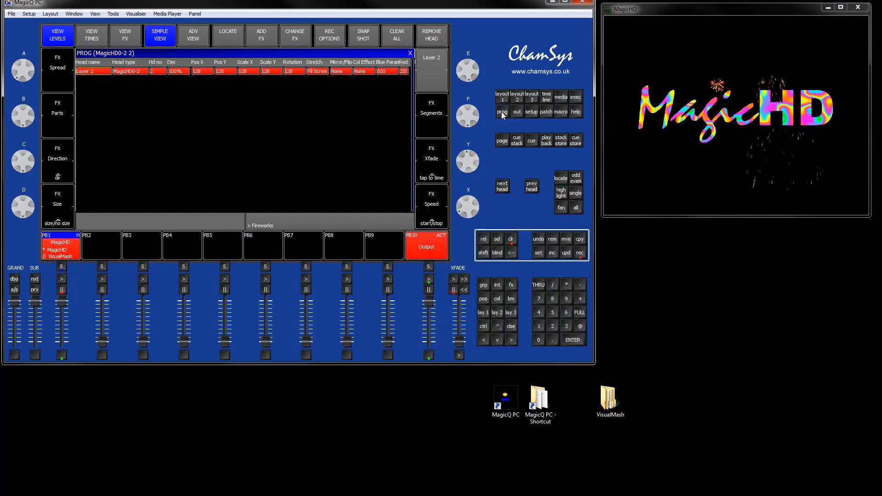
click(500, 112)
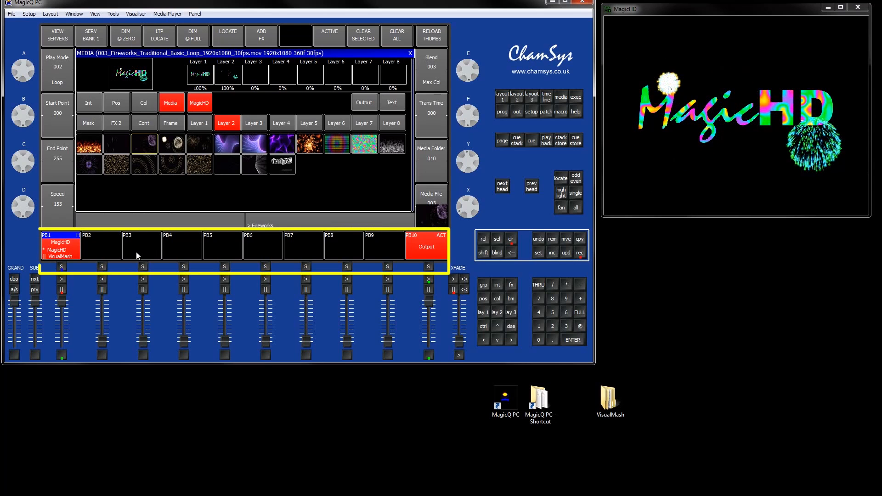
click(101, 244)
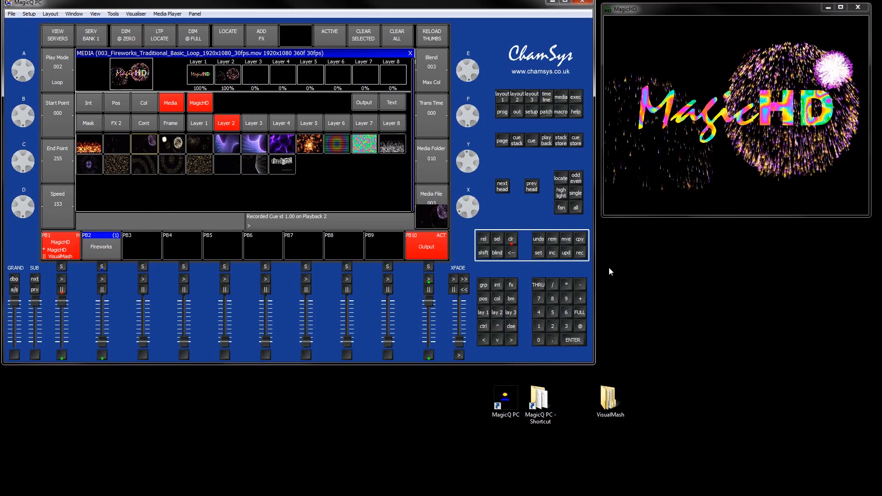
Clear the programmer, raise playback PB2's fader to full, and run PB1's VisualMash and MagicHD cues with the fireworks.
click(511, 241)
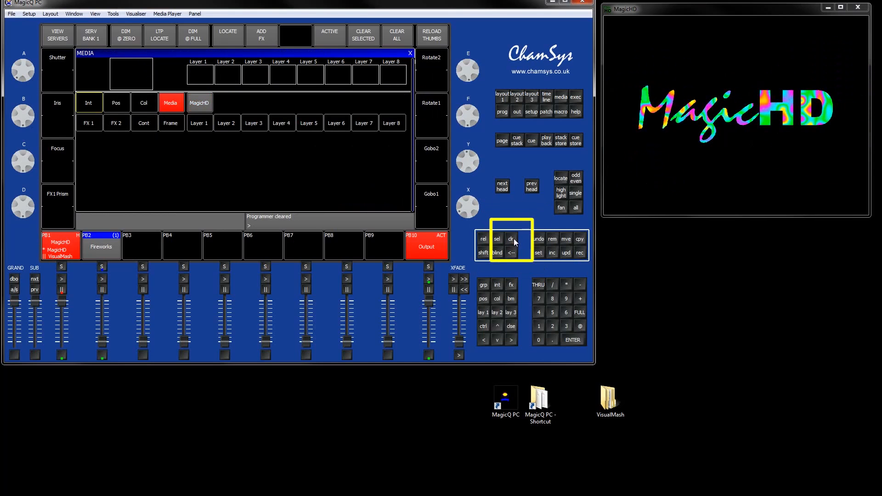
drag(105, 341, 103, 301)
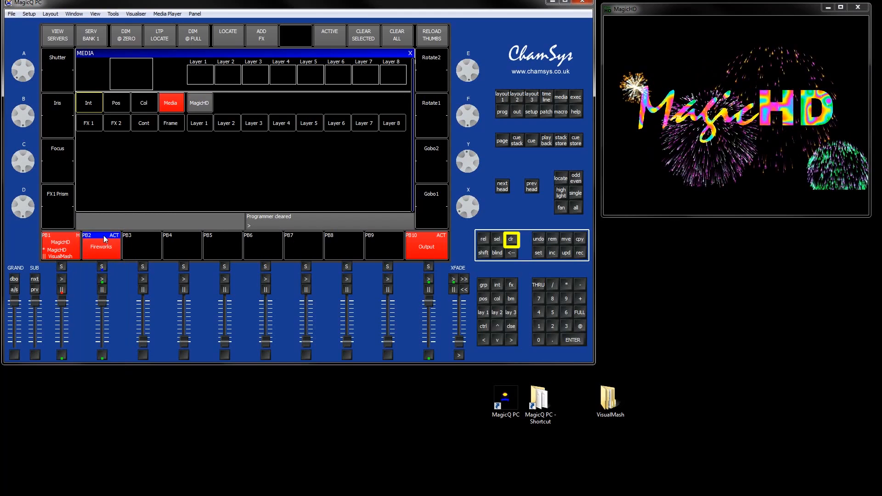
click(63, 281)
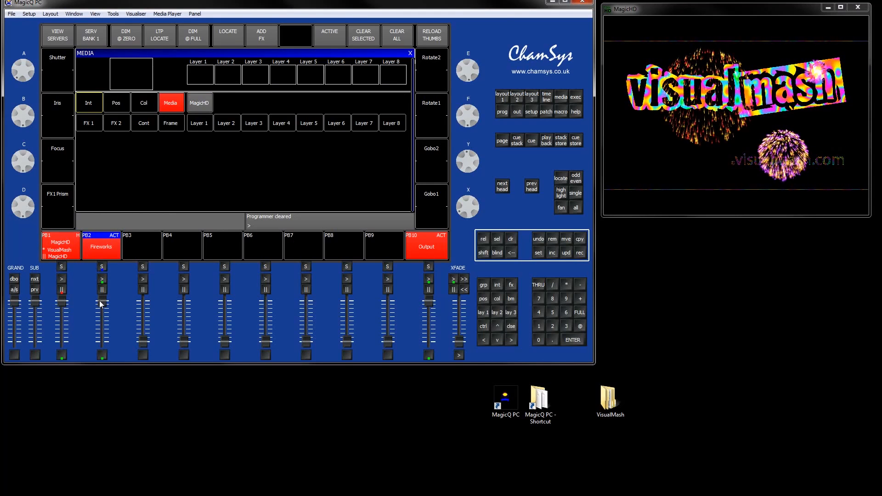
click(63, 279)
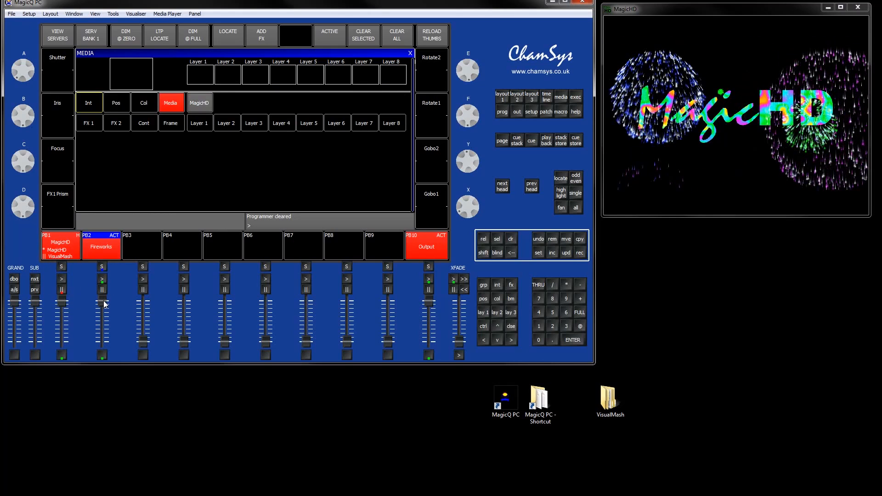
Lower playback PB2's fader and bring its Fireworks cue back to full.
drag(104, 332, 103, 343)
click(105, 278)
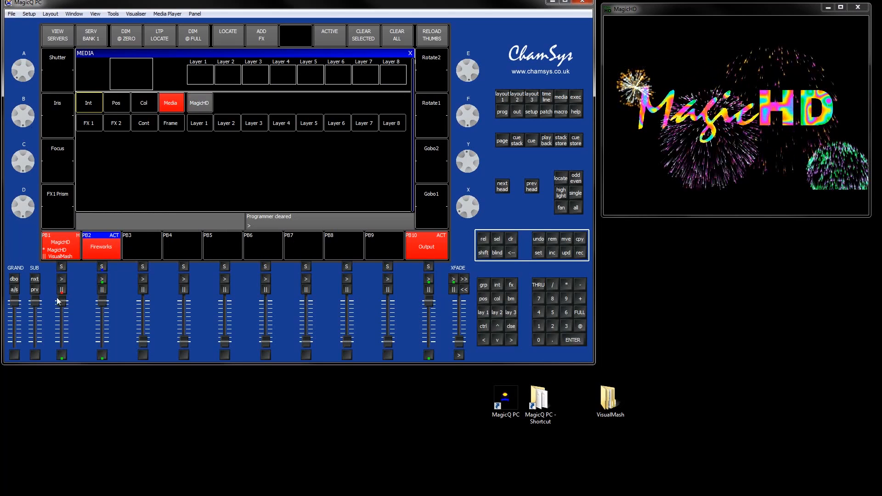
drag(58, 302, 103, 294)
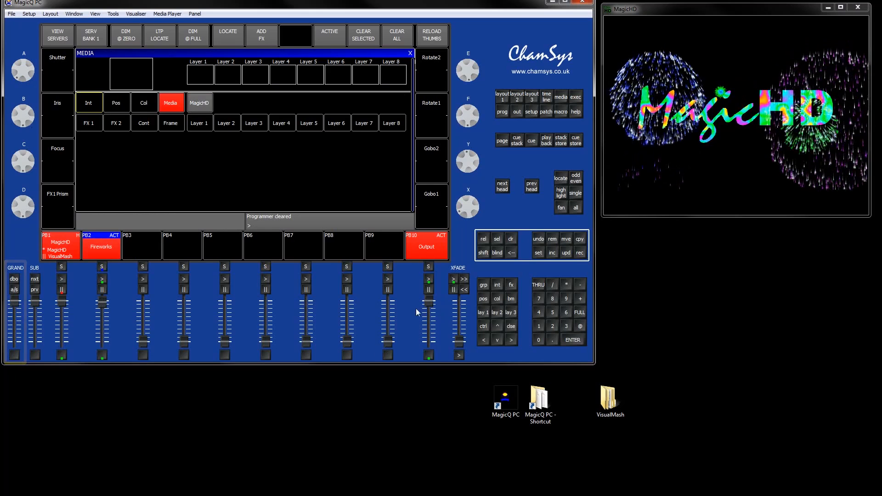
Fade the overall MagicHD picture down with playback PB10's Output fader and return it to full.
mouse_move(430, 313)
mouse_down()
mouse_move(427, 339)
mouse_move(430, 316)
mouse_up()
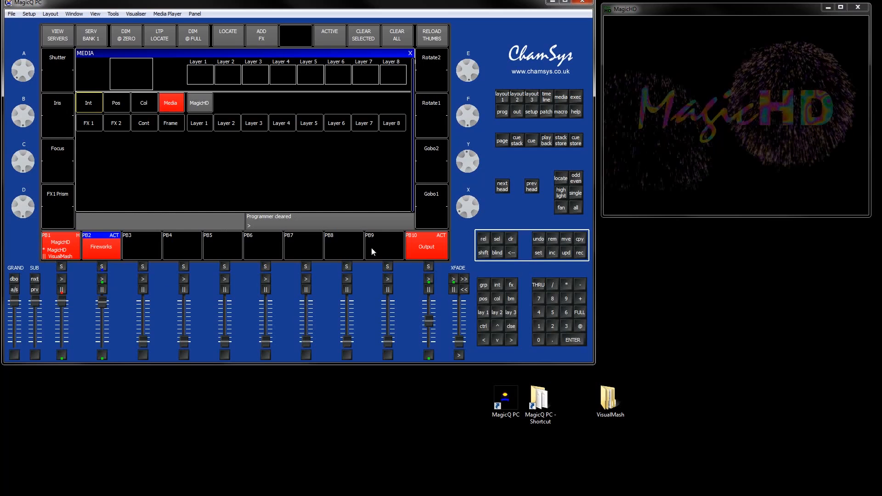
mouse_move(434, 319)
mouse_down()
mouse_move(435, 328)
mouse_move(435, 308)
mouse_move(437, 323)
mouse_up()
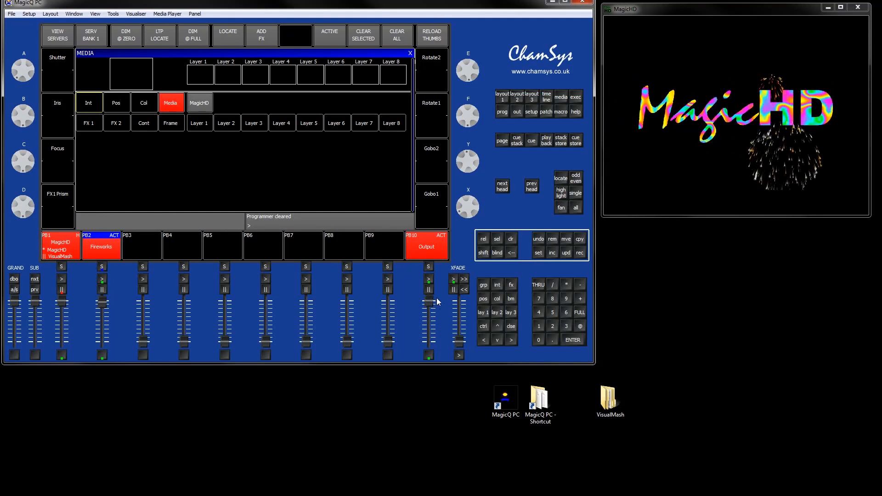
drag(432, 346, 433, 302)
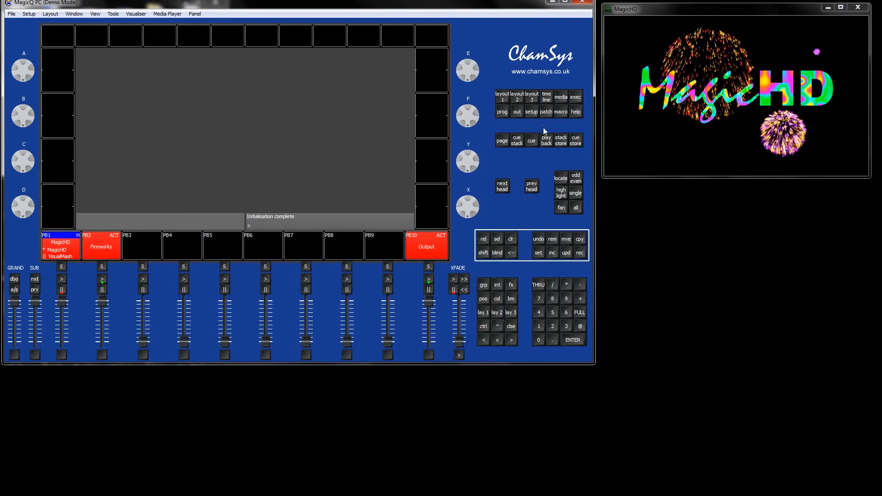
Open the Media window, select the MagicHD server with Layer 1, and enlarge the MagicHD output window.
click(558, 97)
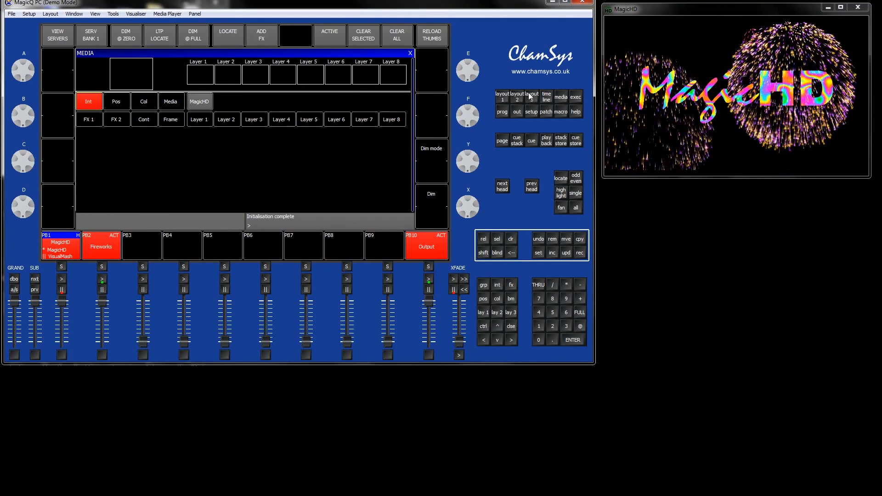
click(203, 106)
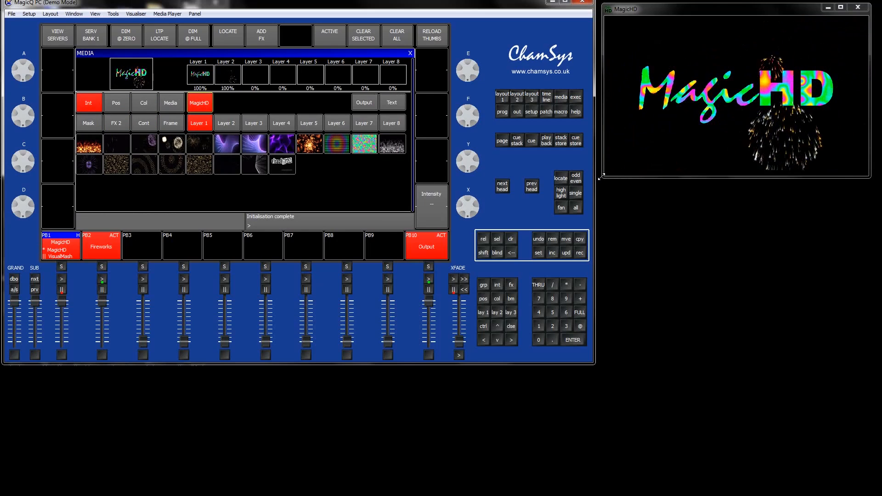
drag(601, 176, 394, 354)
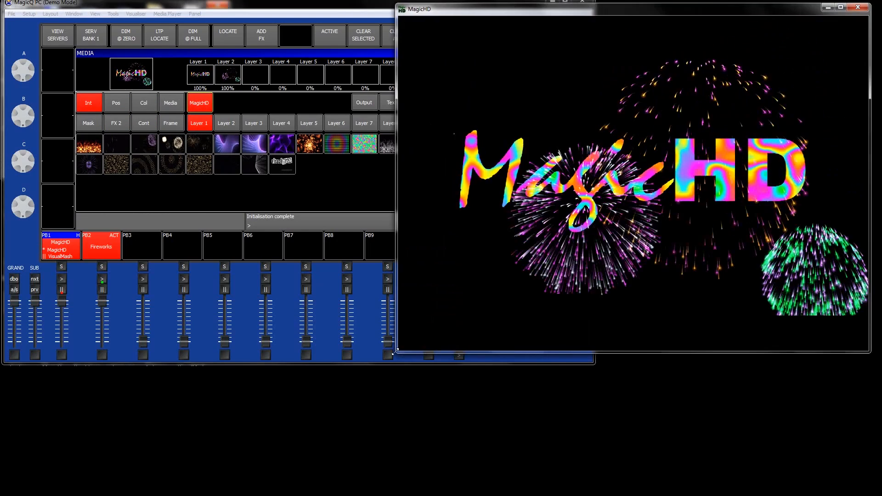